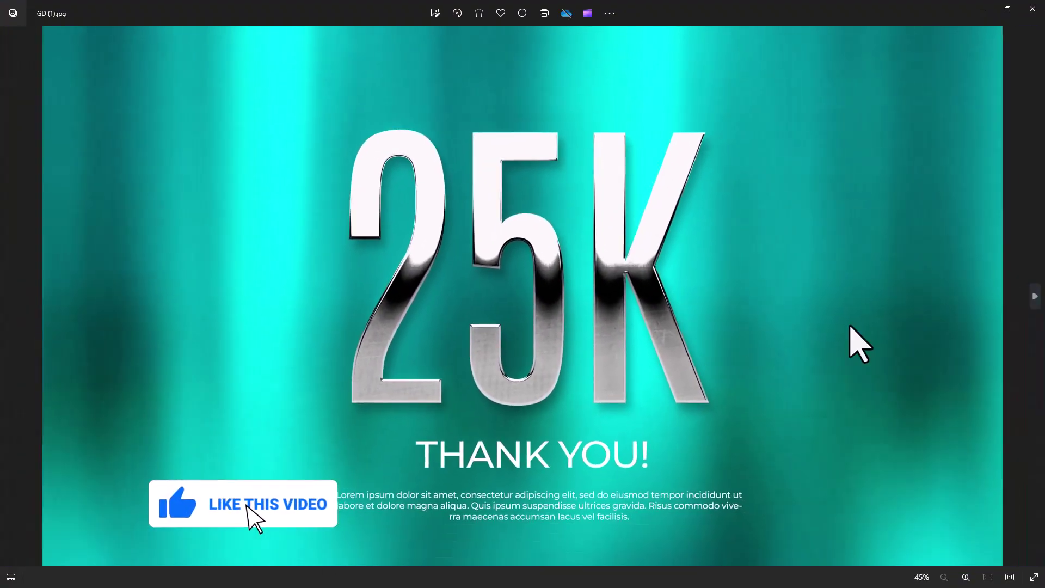
# Browse the Pirates and Drops text-effect images, zooming and panning to inspect them
pyautogui.click(1026, 297)
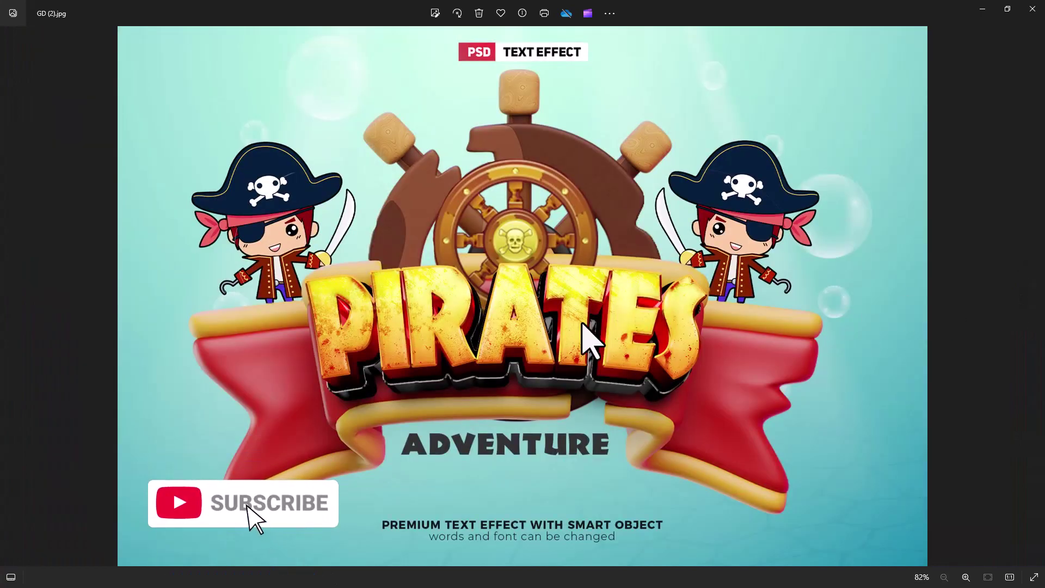
pyautogui.scroll(2, 586, 327)
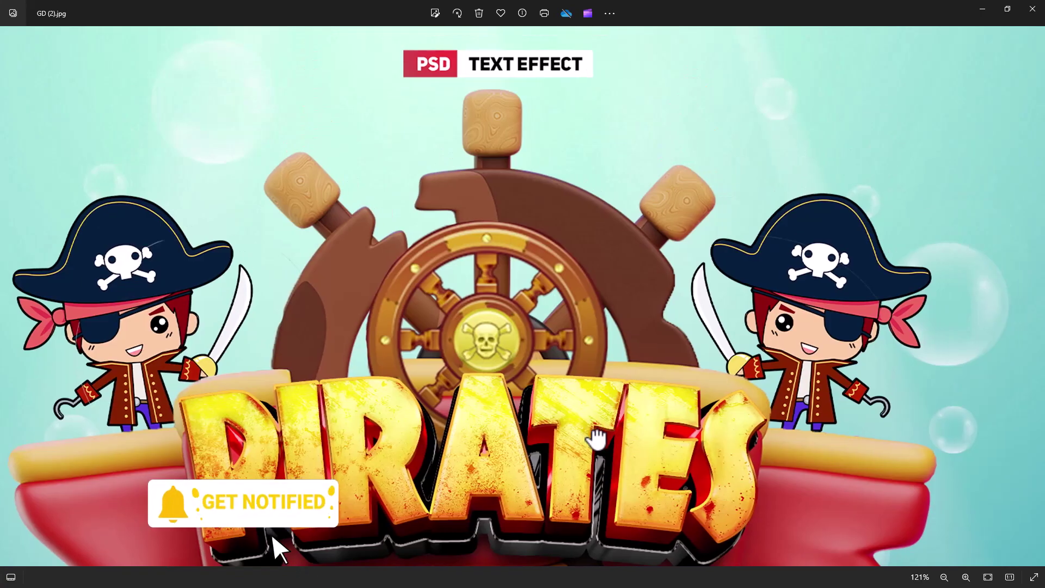
pyautogui.moveTo(596, 438); pyautogui.dragTo(602, 285)
pyautogui.scroll(-2, 618, 360)
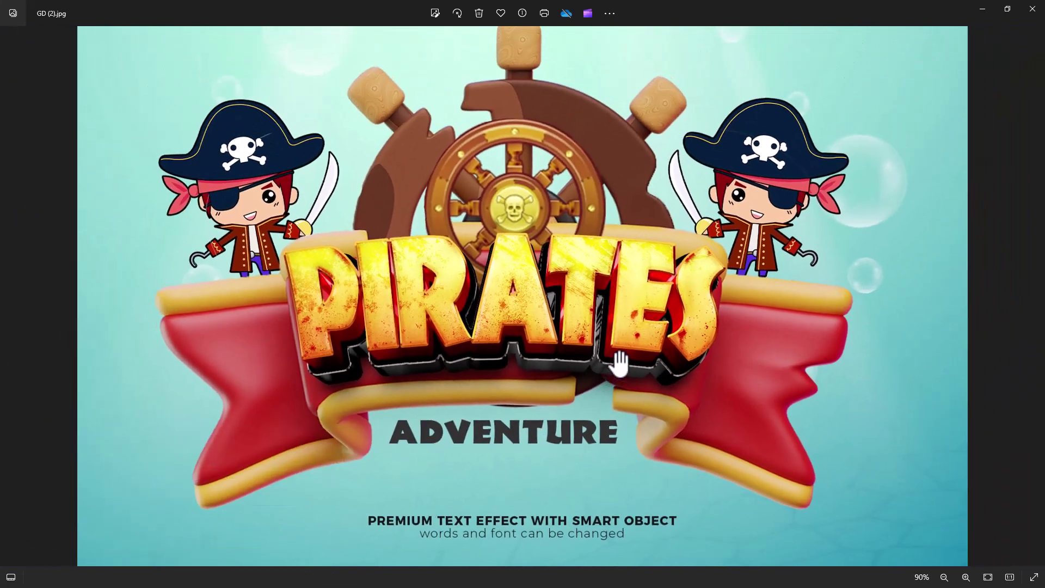
pyautogui.scroll(-1, 619, 364)
pyautogui.click(1040, 326)
pyautogui.scroll(2, 665, 327)
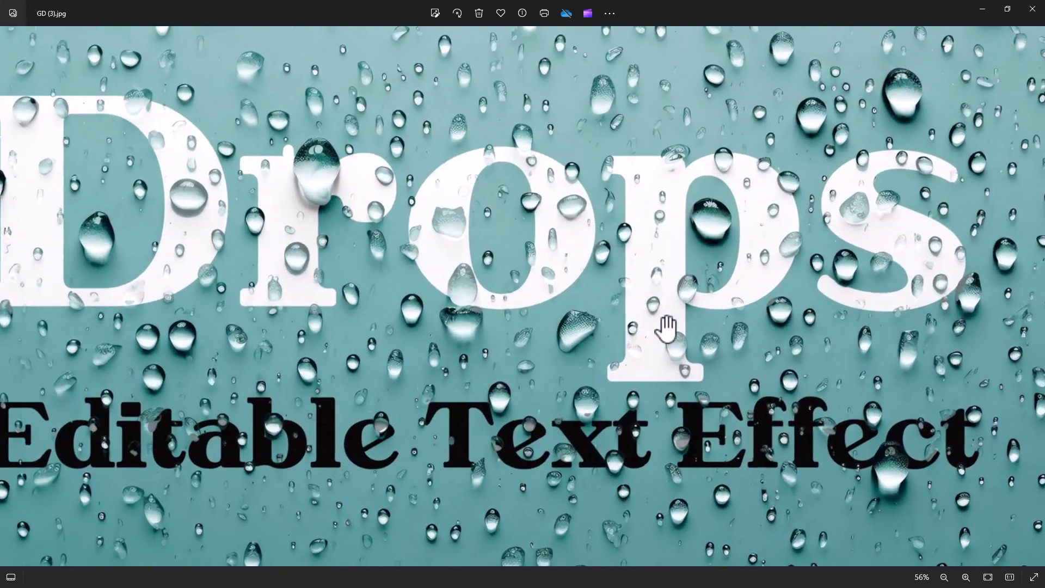
pyautogui.scroll(1, 680, 330)
pyautogui.scroll(-3, 704, 381)
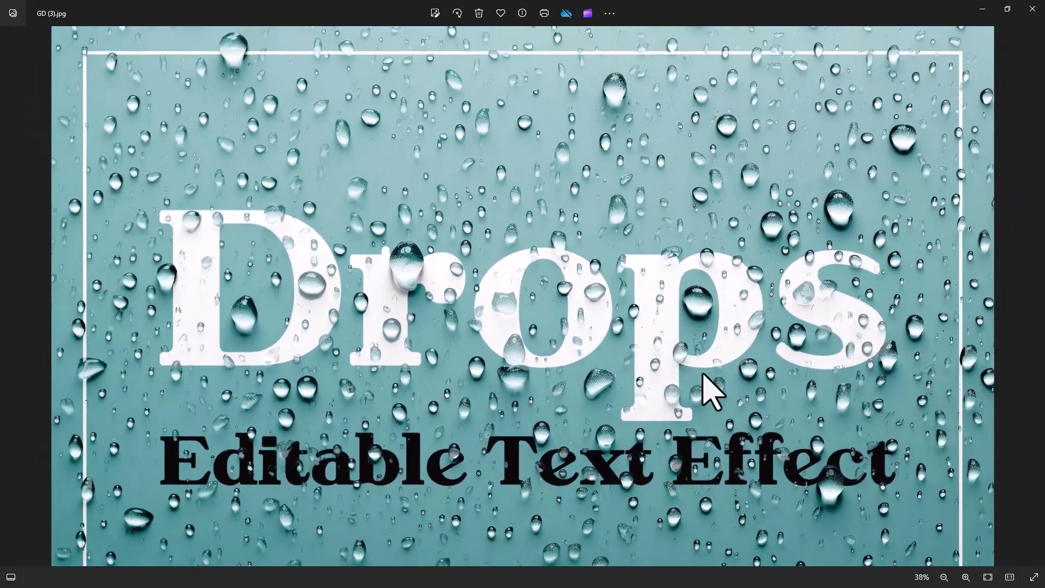
# Inspect the HEROES and BORDER images up close, including the lower poster
pyautogui.click(1034, 296)
pyautogui.scroll(3, 692, 348)
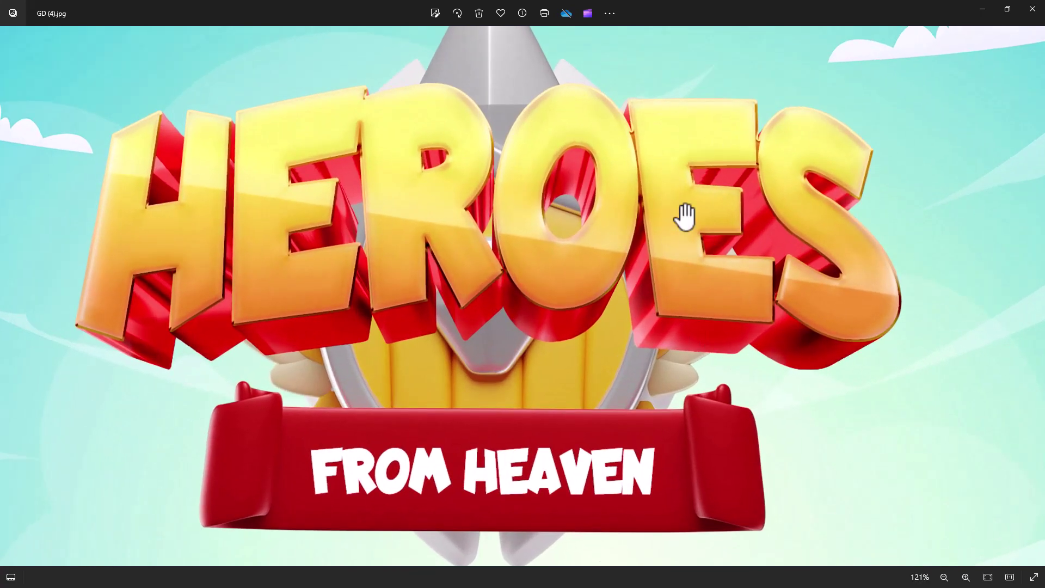
pyautogui.moveTo(684, 217)
pyautogui.mouseDown()
pyautogui.moveTo(688, 366)
pyautogui.moveTo(693, 215)
pyautogui.mouseUp()
pyautogui.scroll(-1, 680, 294)
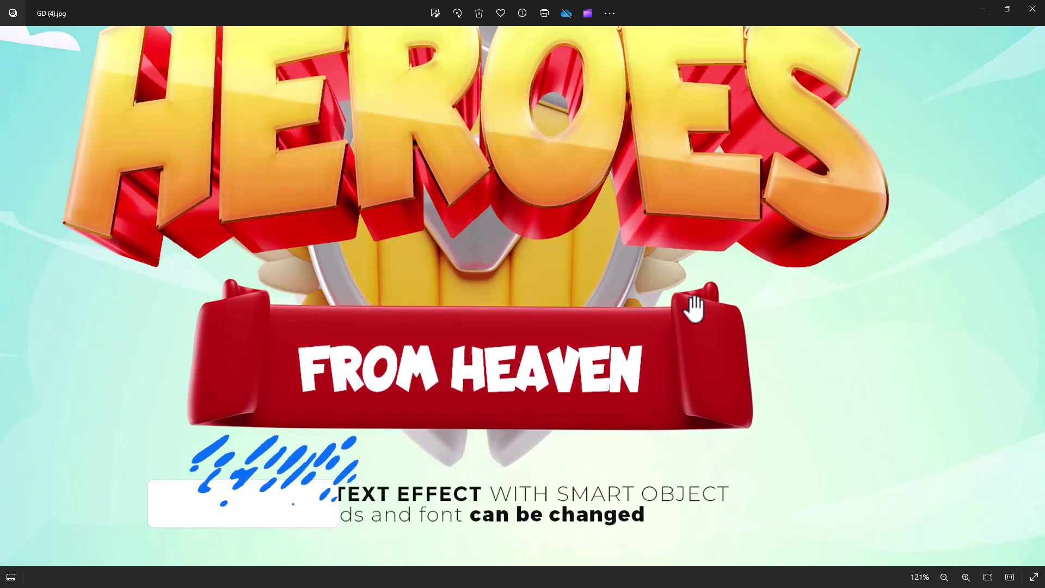
pyautogui.scroll(-2, 702, 332)
pyautogui.click(1040, 305)
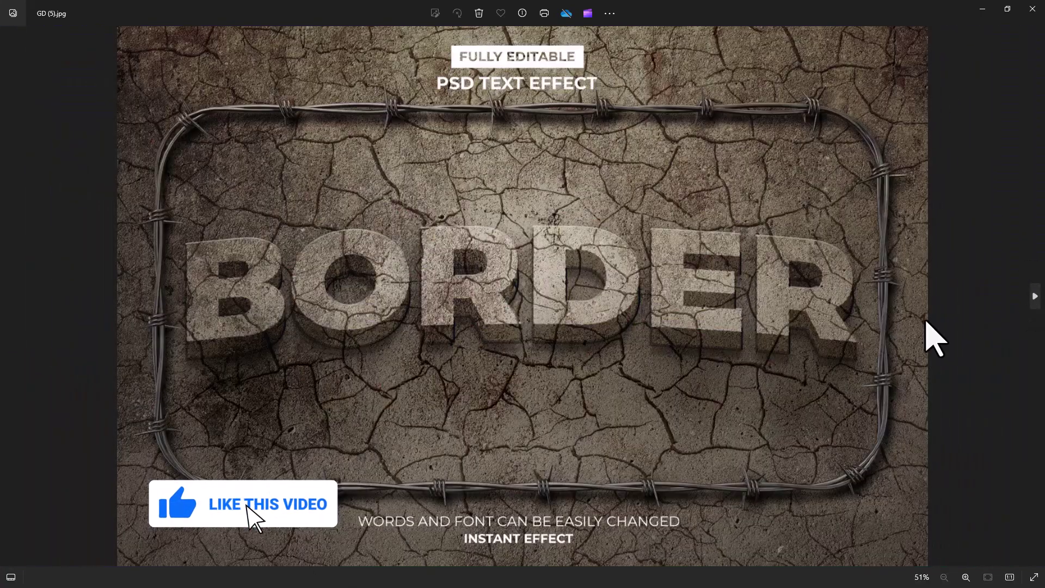
pyautogui.scroll(1, 602, 378)
pyautogui.scroll(1, 648, 366)
pyautogui.moveTo(649, 367)
pyautogui.mouseDown()
pyautogui.moveTo(653, 400)
pyautogui.moveTo(669, 240)
pyautogui.mouseUp()
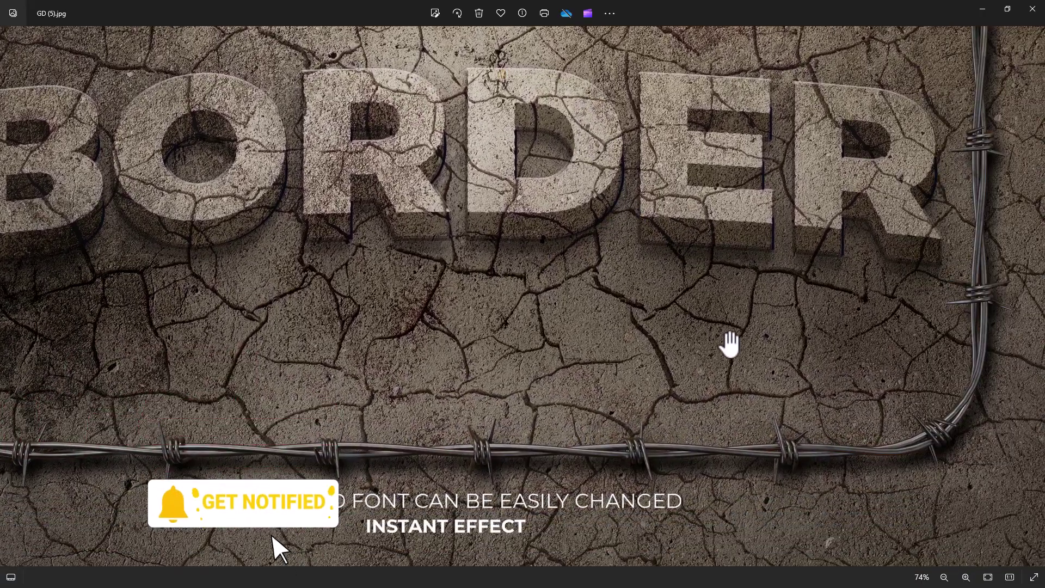
pyautogui.scroll(-1, 729, 349)
pyautogui.scroll(-1, 733, 350)
# Look over the PLAY GAME letters and caption, then the LIKE bubble-text image
pyautogui.click(1035, 300)
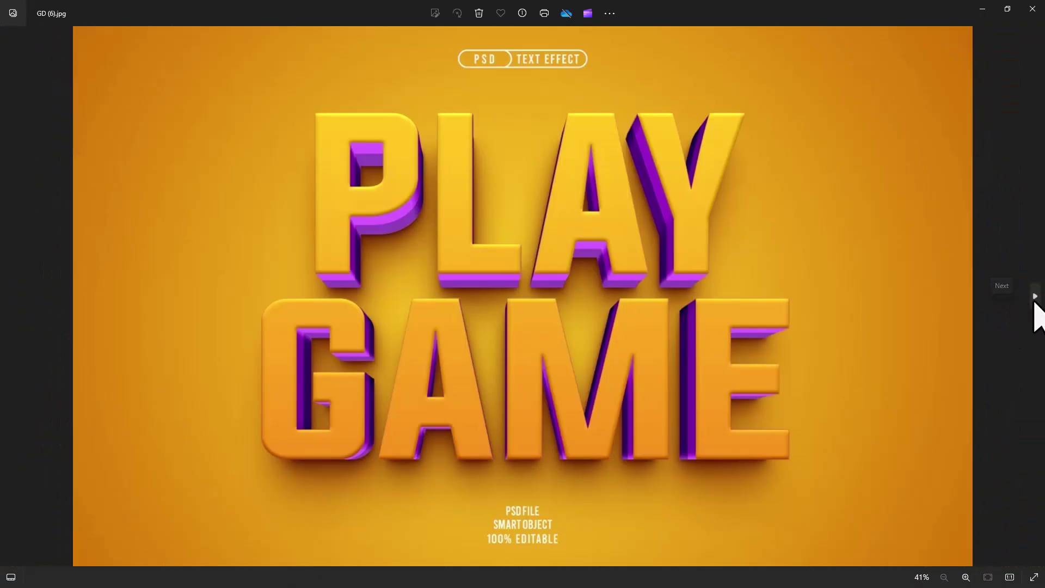
pyautogui.scroll(2, 646, 392)
pyautogui.moveTo(644, 191)
pyautogui.mouseDown()
pyautogui.moveTo(644, 377)
pyautogui.moveTo(658, 276)
pyautogui.mouseUp()
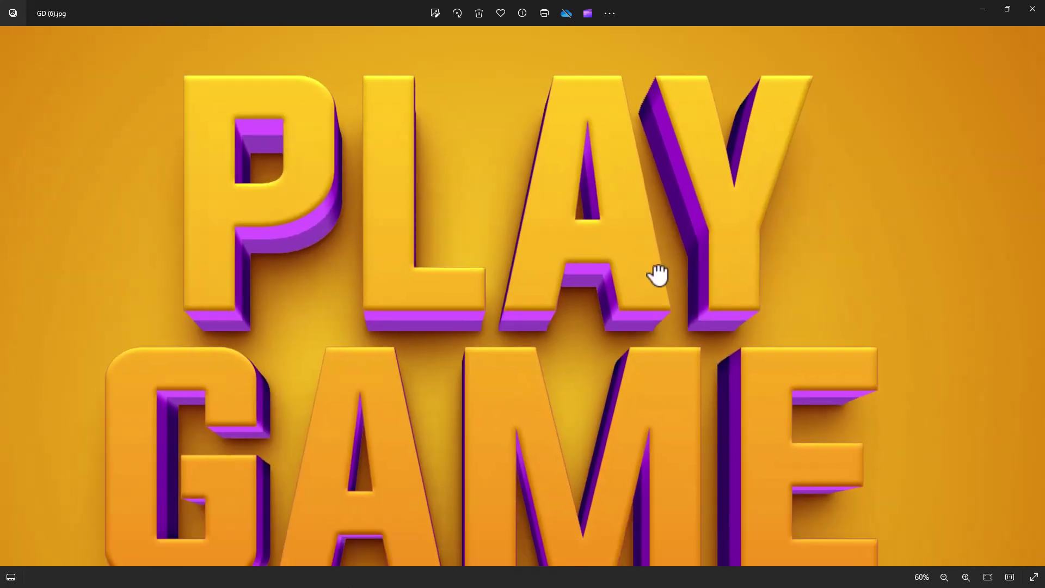
pyautogui.moveTo(675, 407); pyautogui.dragTo(658, 228)
pyautogui.scroll(-2, 685, 339)
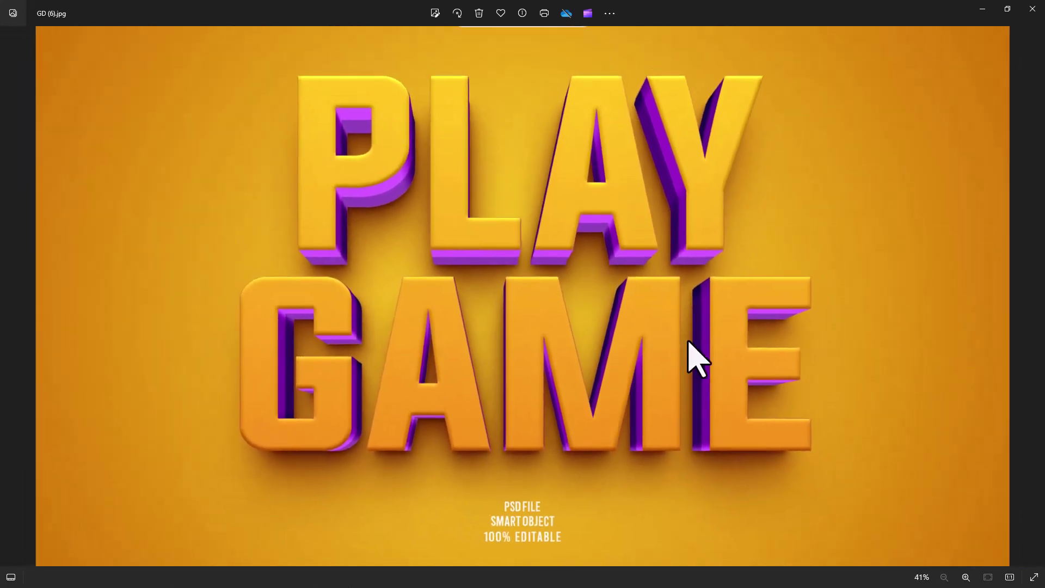
pyautogui.click(1036, 297)
pyautogui.scroll(3, 566, 338)
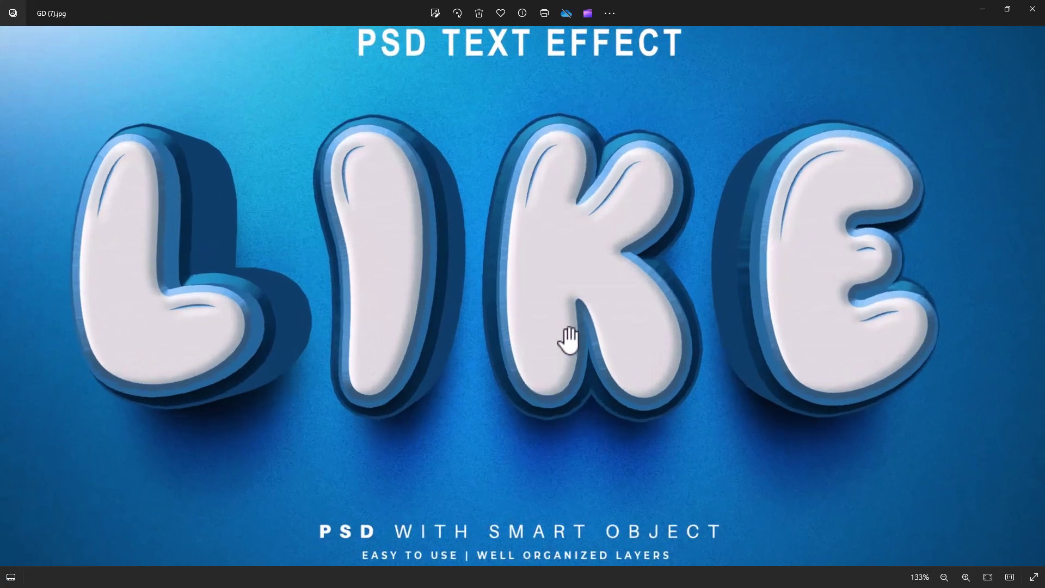
pyautogui.scroll(2, 630, 350)
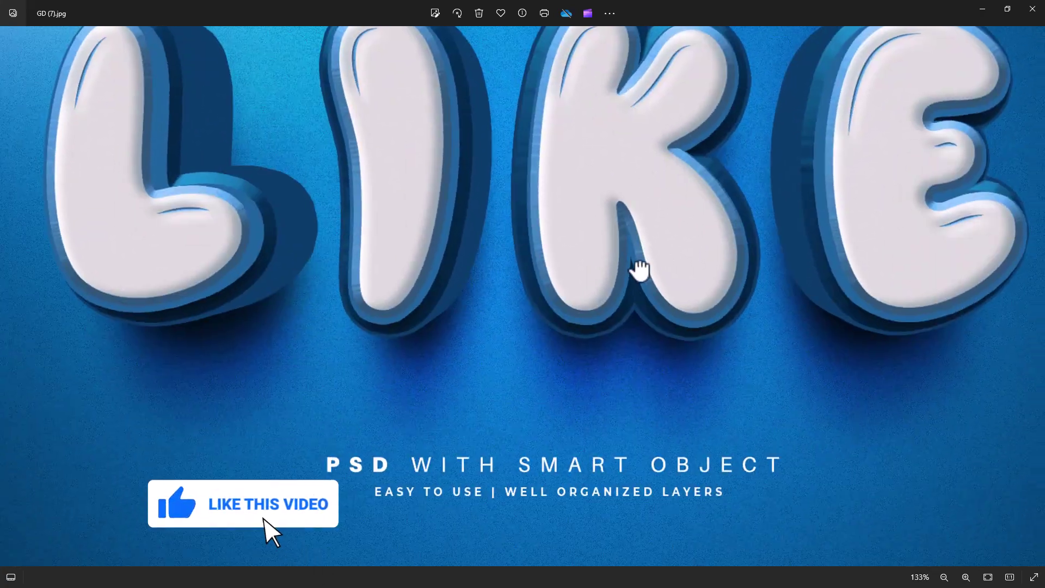
pyautogui.scroll(-3, 629, 345)
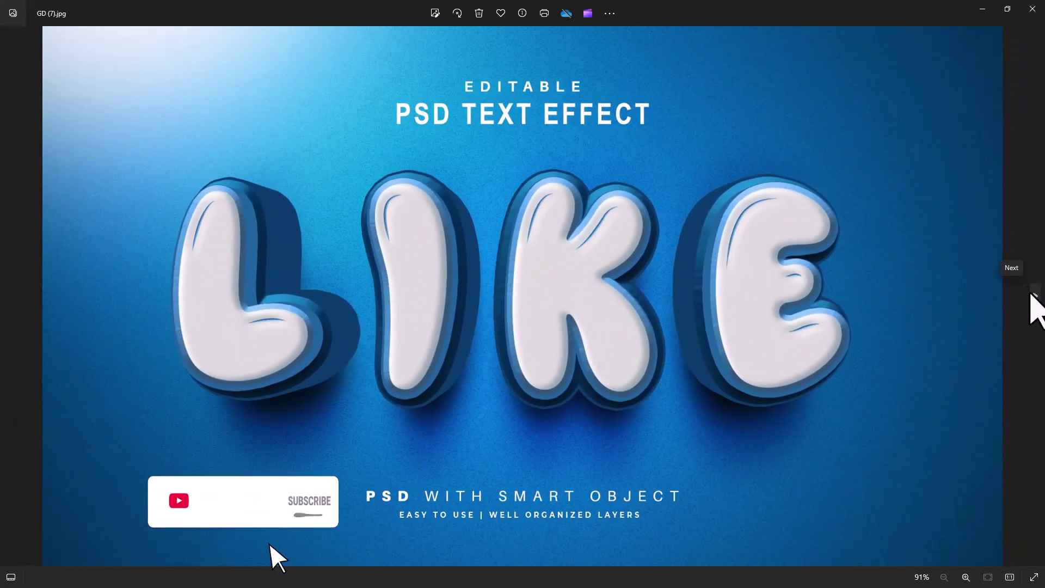
# Inspect the Jungle Adventure sign image, then advance to THE JUNGLE image
pyautogui.click(1034, 303)
pyautogui.scroll(2, 580, 385)
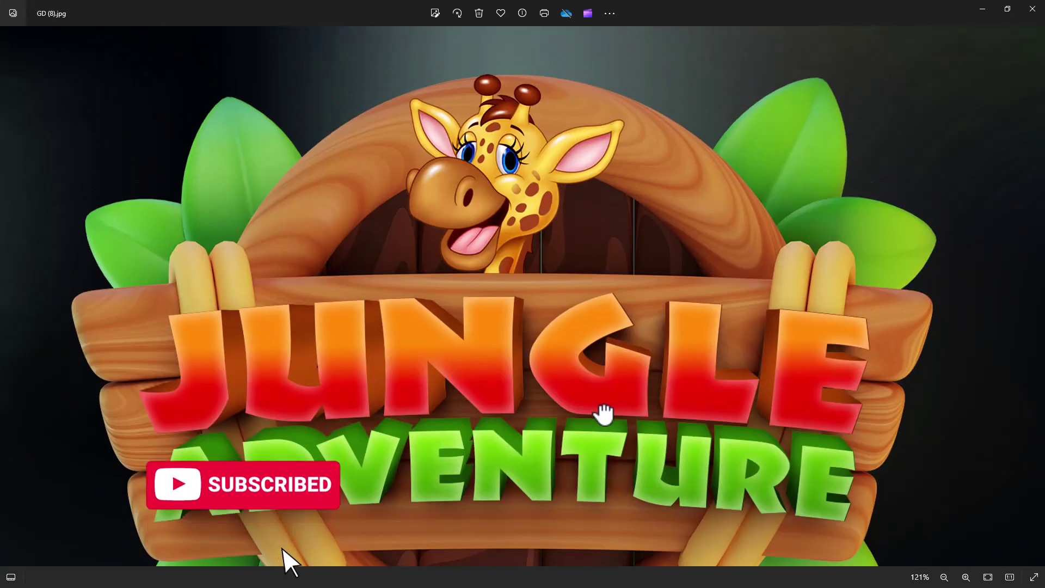
pyautogui.moveTo(602, 397); pyautogui.dragTo(604, 294)
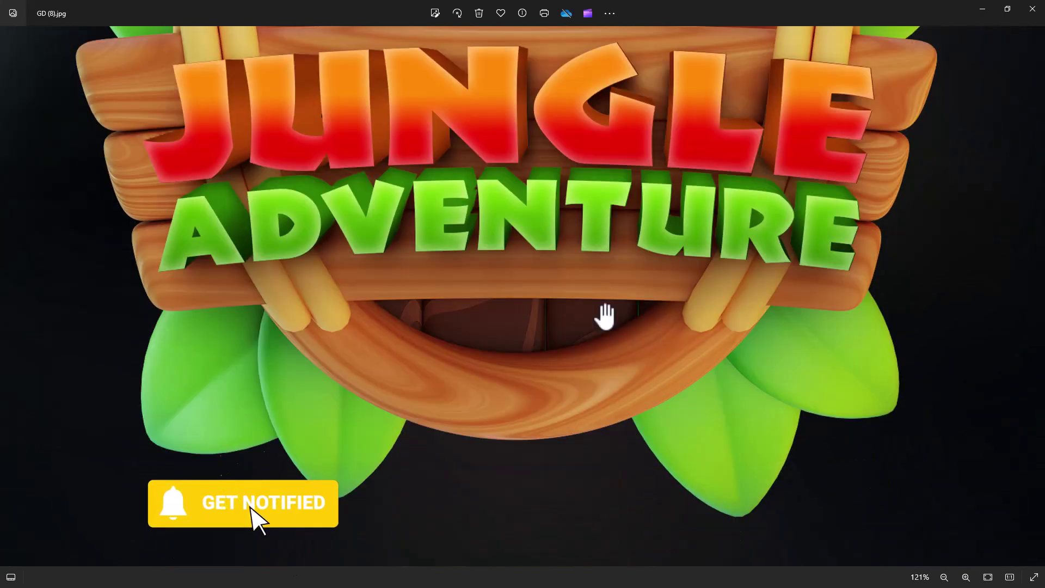
pyautogui.scroll(-2, 602, 315)
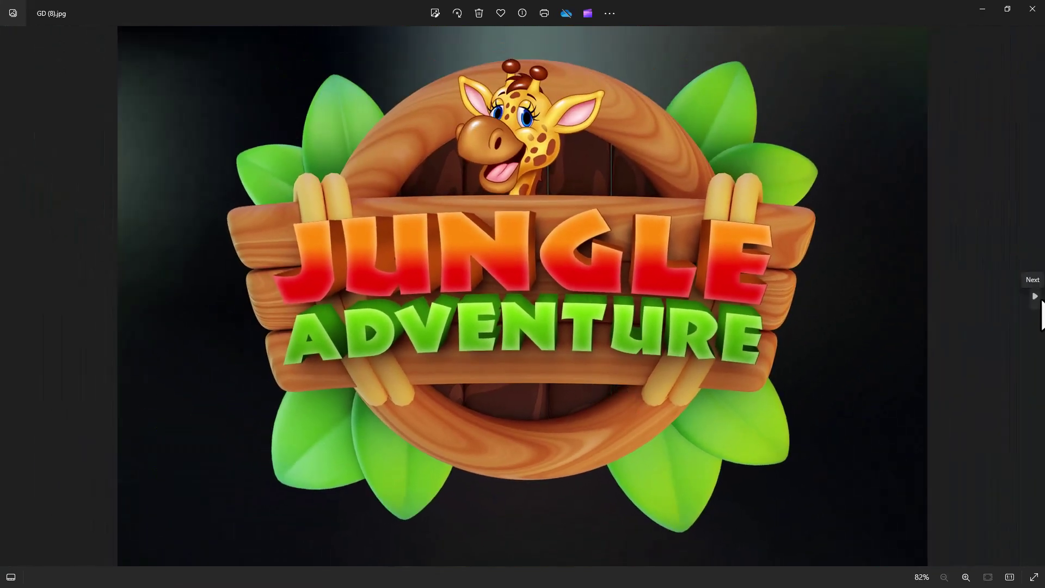
pyautogui.click(1040, 301)
pyautogui.scroll(3, 646, 381)
# Check THE JUNGLE's bottom caption, then zoom in on the SIFI lettering
pyautogui.moveTo(649, 475); pyautogui.dragTo(651, 355)
pyautogui.scroll(-2, 653, 385)
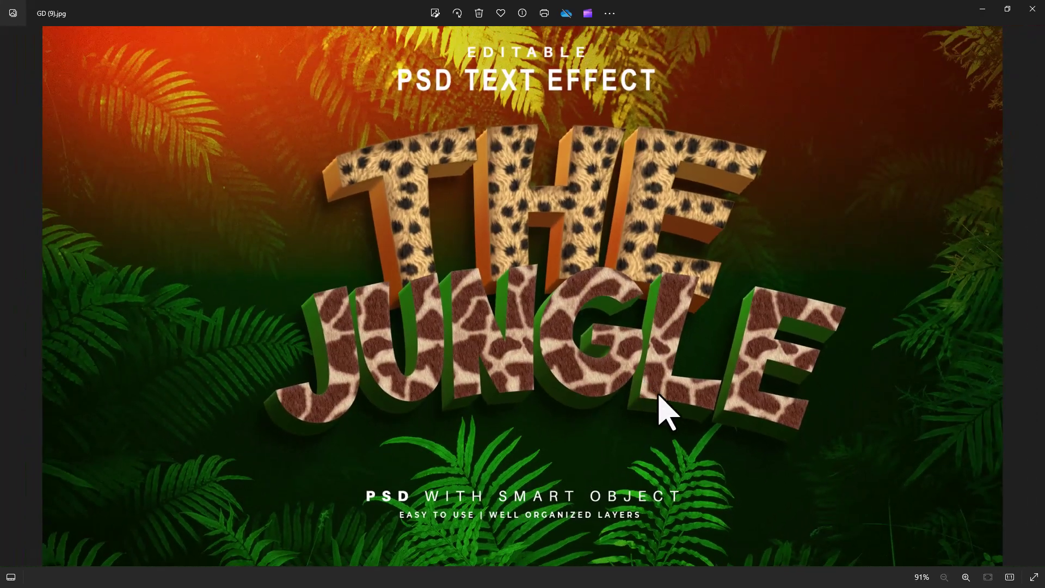
pyautogui.click(1037, 317)
pyautogui.scroll(3, 631, 327)
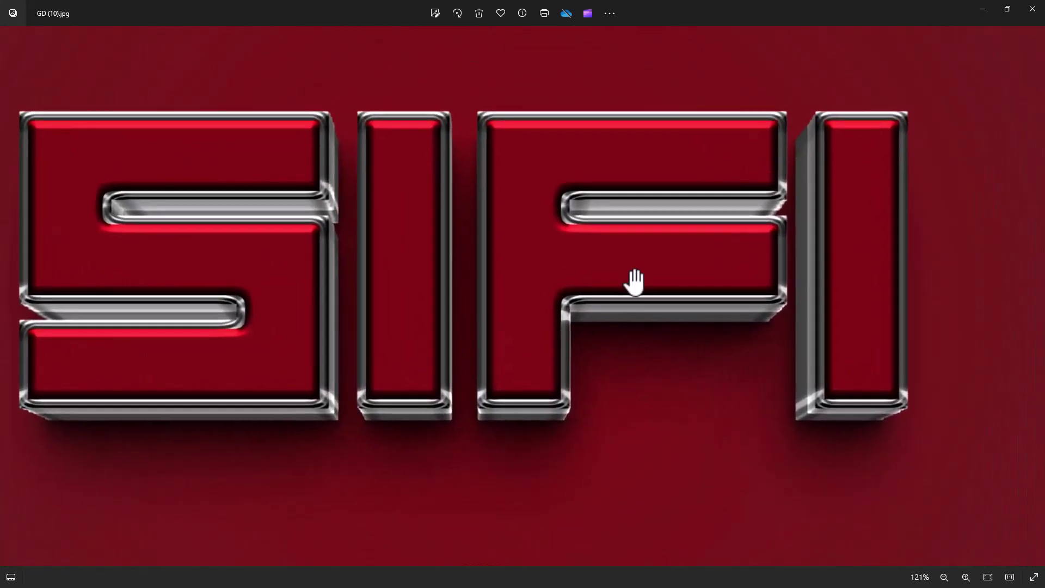
pyautogui.moveTo(632, 283)
pyautogui.mouseDown()
pyautogui.moveTo(646, 373)
pyautogui.moveTo(579, 268)
pyautogui.mouseUp()
pyautogui.scroll(1, 631, 400)
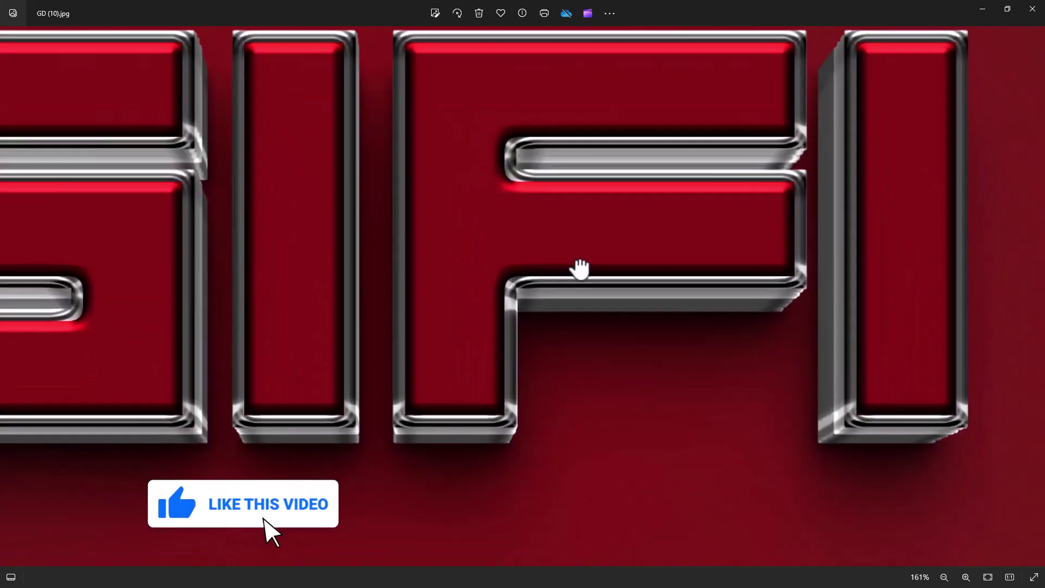
pyautogui.scroll(-2, 603, 362)
pyautogui.scroll(-1, 602, 361)
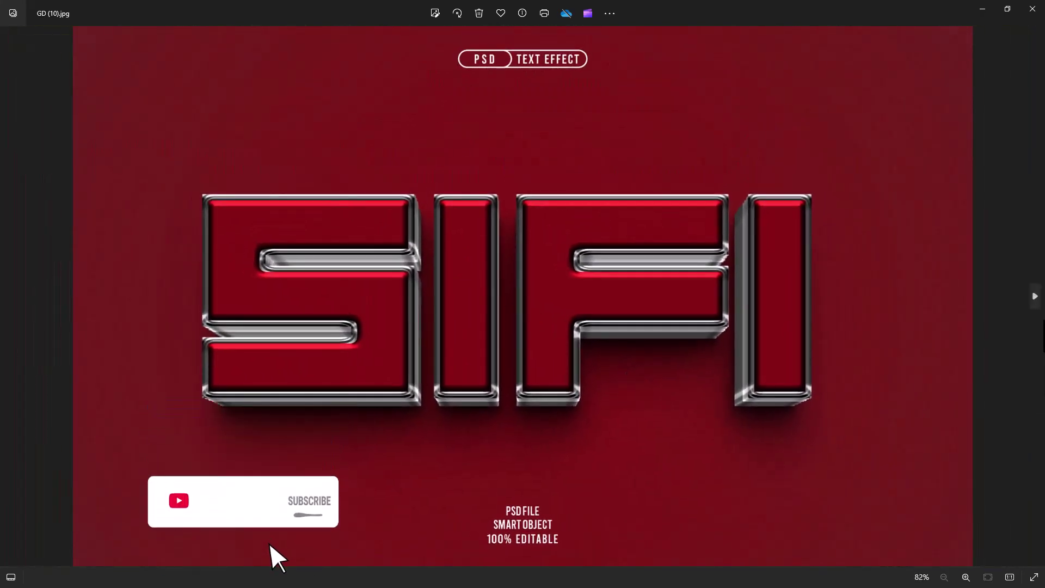
# Inspect the SUPER HEROES and SPORTS images, panning across lettering and captions
pyautogui.click(1038, 318)
pyautogui.scroll(2, 653, 291)
pyautogui.moveTo(654, 291)
pyautogui.mouseDown()
pyautogui.moveTo(646, 422)
pyautogui.moveTo(751, 259)
pyautogui.mouseUp()
pyautogui.moveTo(713, 406)
pyautogui.mouseDown()
pyautogui.moveTo(597, 315)
pyautogui.moveTo(635, 374)
pyautogui.moveTo(630, 420)
pyautogui.moveTo(637, 381)
pyautogui.mouseUp()
pyautogui.scroll(-2, 637, 381)
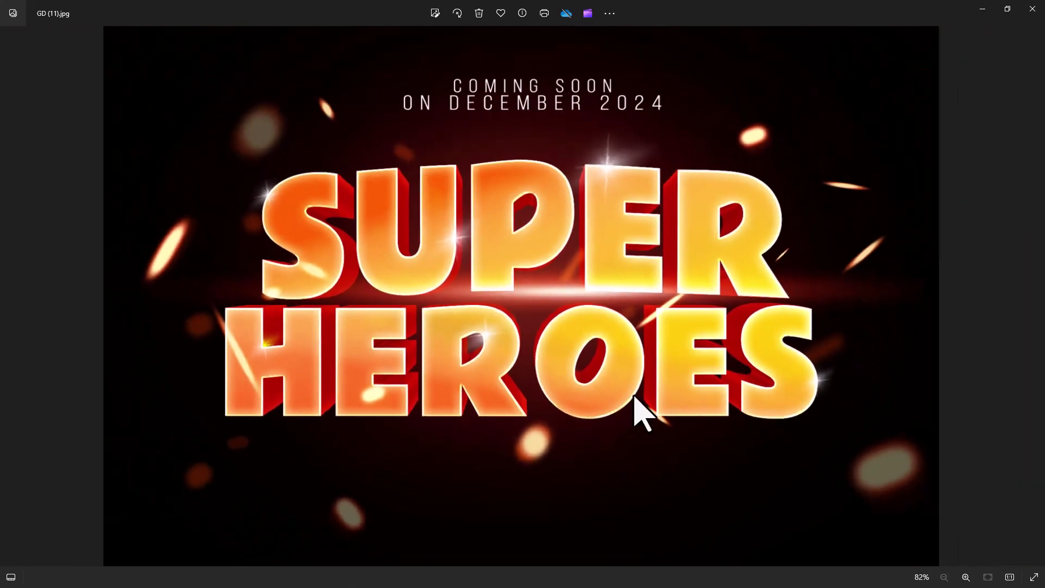
pyautogui.click(1036, 327)
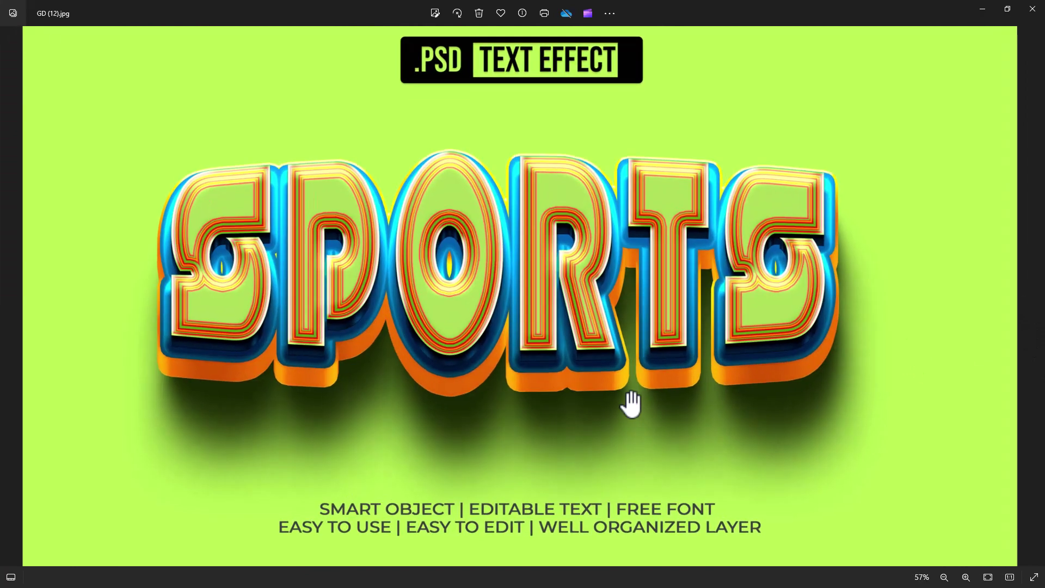
pyautogui.scroll(2, 610, 359)
pyautogui.moveTo(592, 315); pyautogui.dragTo(732, 365)
pyautogui.scroll(-1, 708, 364)
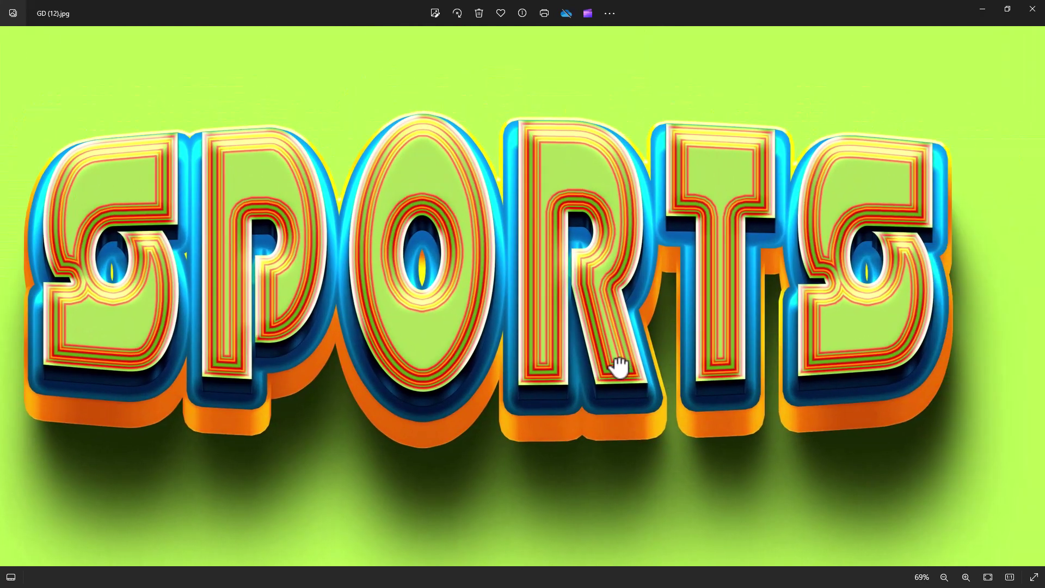
pyautogui.moveTo(619, 361); pyautogui.dragTo(581, 381)
pyautogui.scroll(-1, 580, 397)
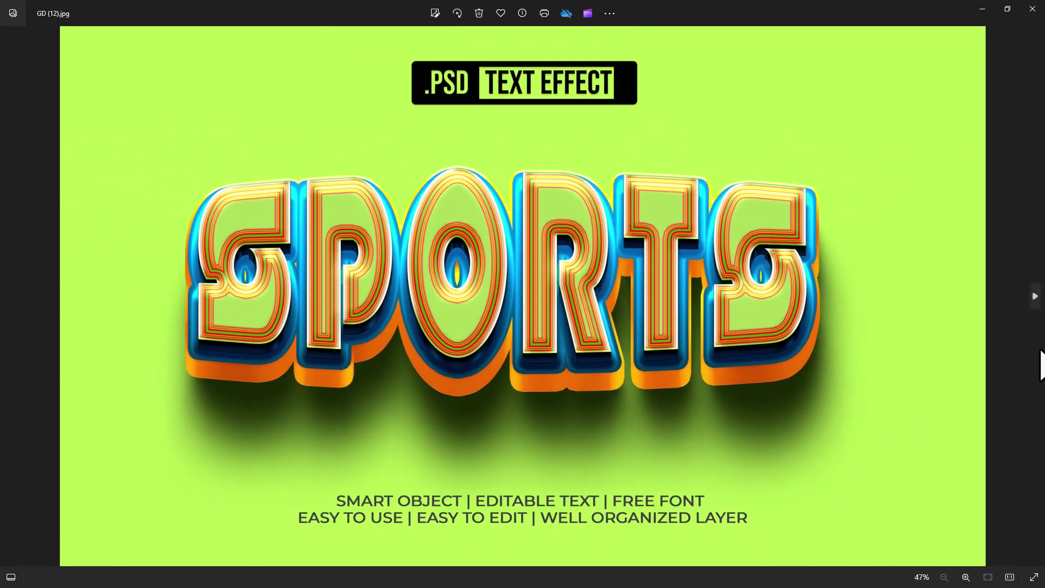
# Inspect the Desert Army image and the enlarged POTATO lettering
pyautogui.click(1034, 305)
pyautogui.scroll(2, 505, 334)
pyautogui.scroll(2, 518, 401)
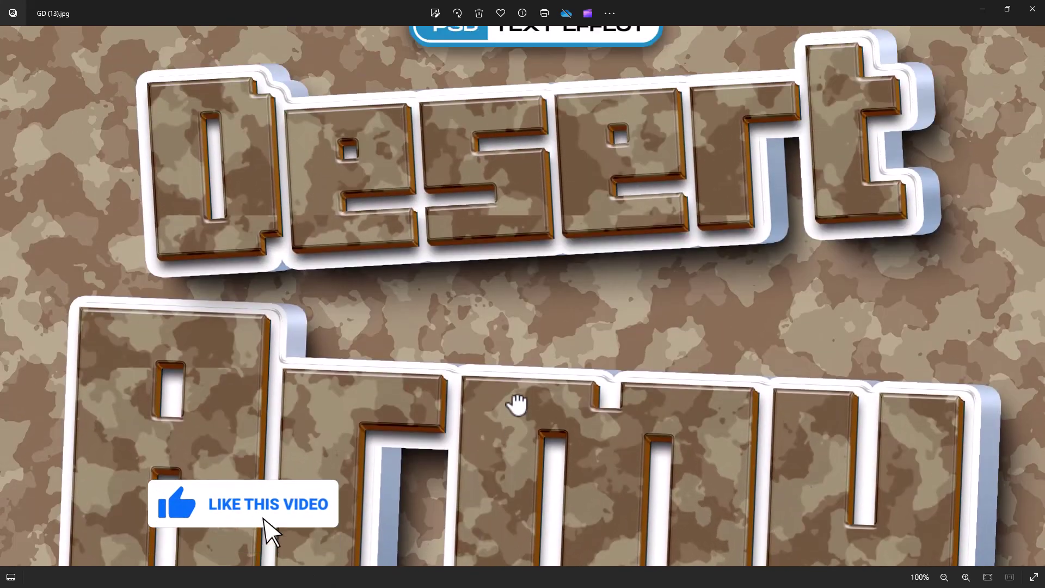
pyautogui.moveTo(518, 408); pyautogui.dragTo(518, 287)
pyautogui.scroll(-2, 553, 338)
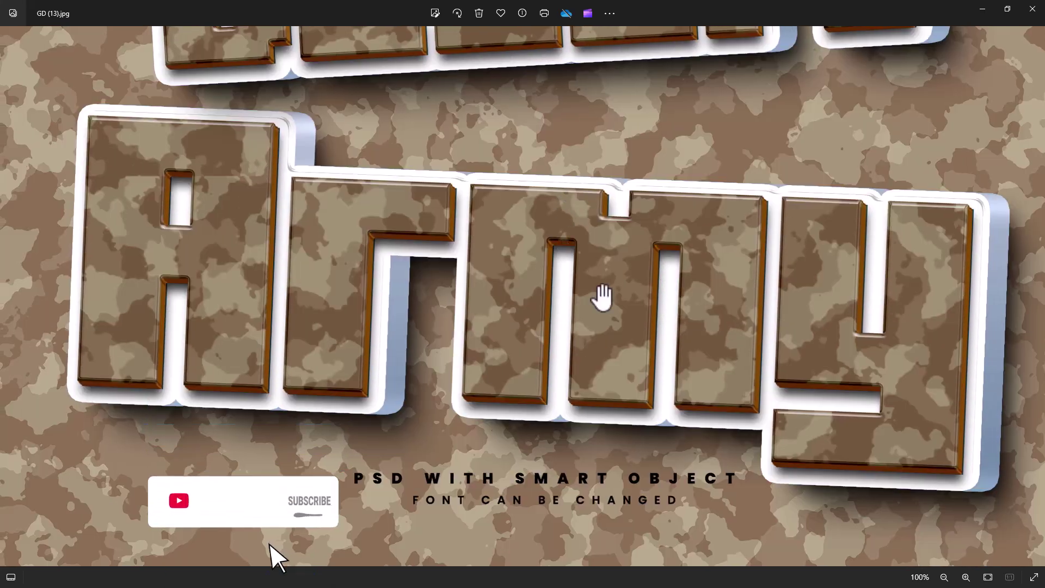
pyautogui.scroll(-2, 619, 403)
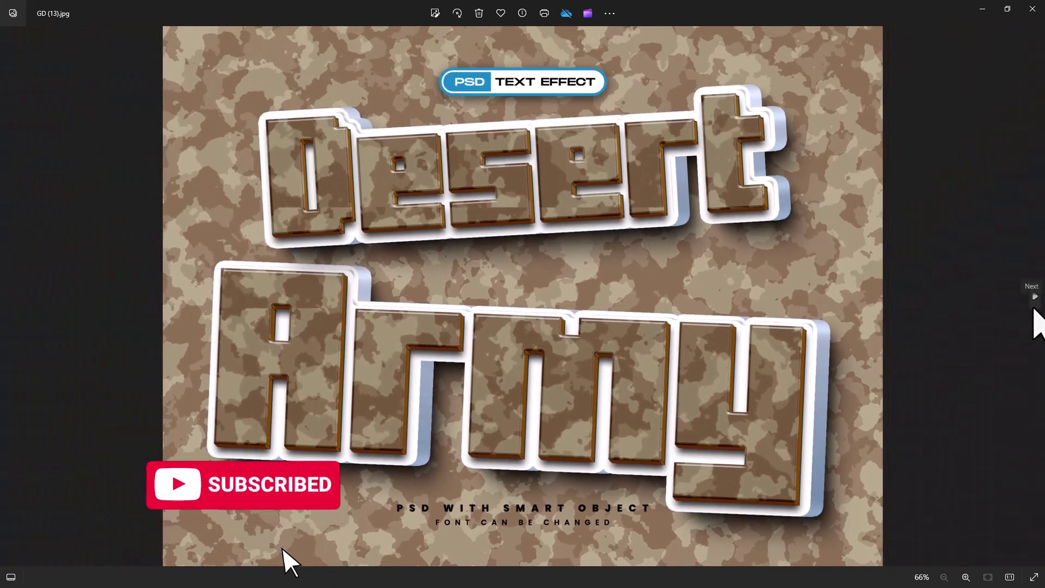
pyautogui.click(1034, 308)
pyautogui.scroll(1, 585, 433)
pyautogui.scroll(2, 695, 346)
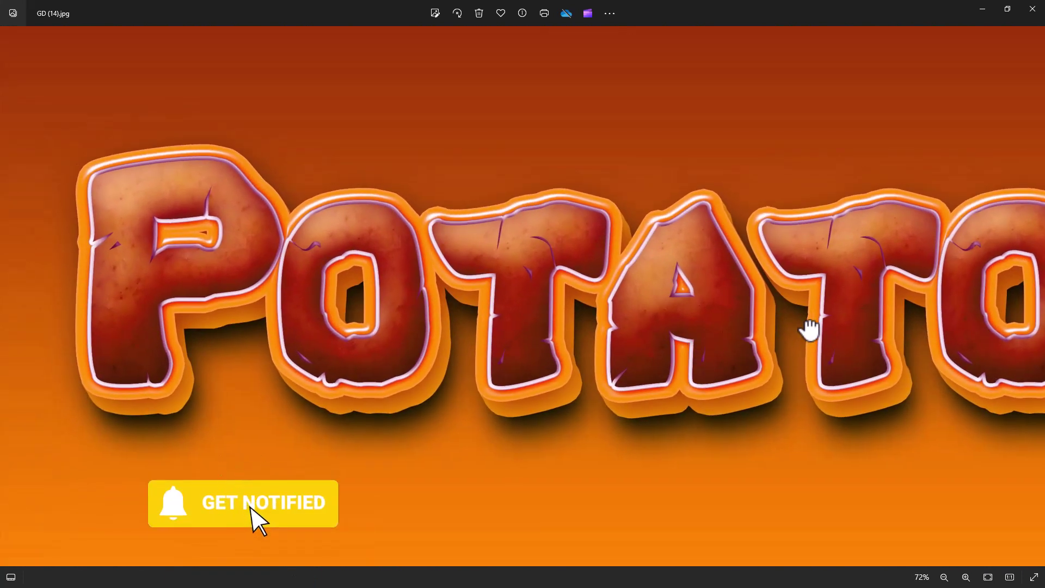
pyautogui.moveTo(805, 327); pyautogui.dragTo(609, 327)
pyautogui.scroll(-1, 545, 376)
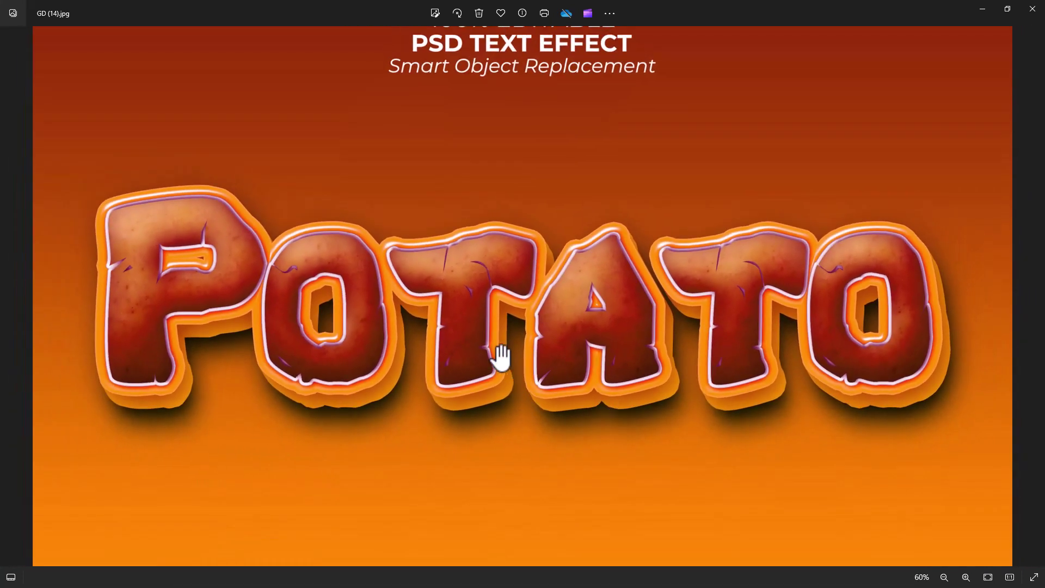
pyautogui.scroll(-1, 658, 441)
# Pan around the Insta preview, then the weathered 1941 poster
pyautogui.click(1036, 297)
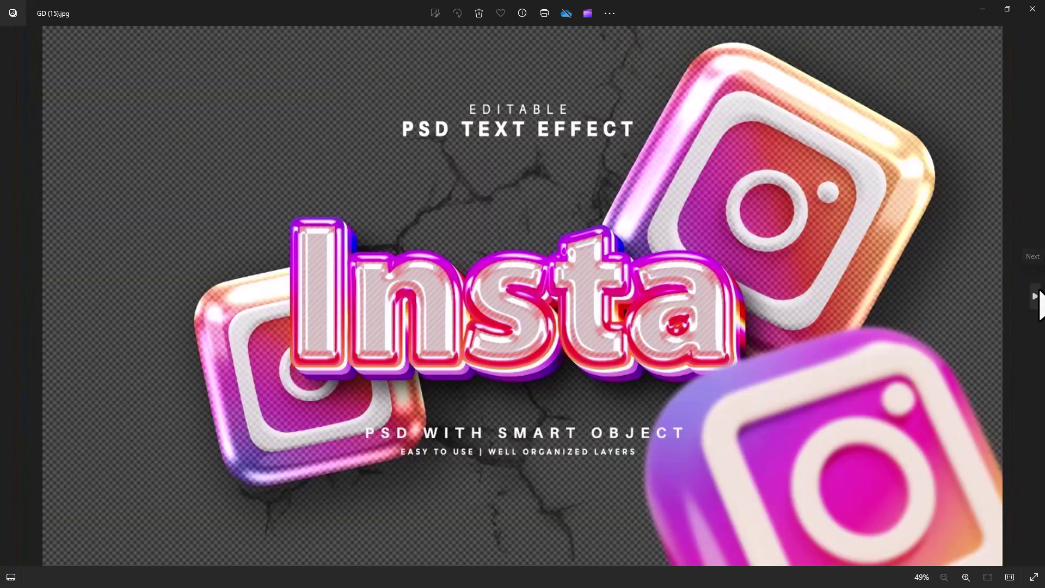
pyautogui.scroll(2, 634, 263)
pyautogui.scroll(1, 635, 263)
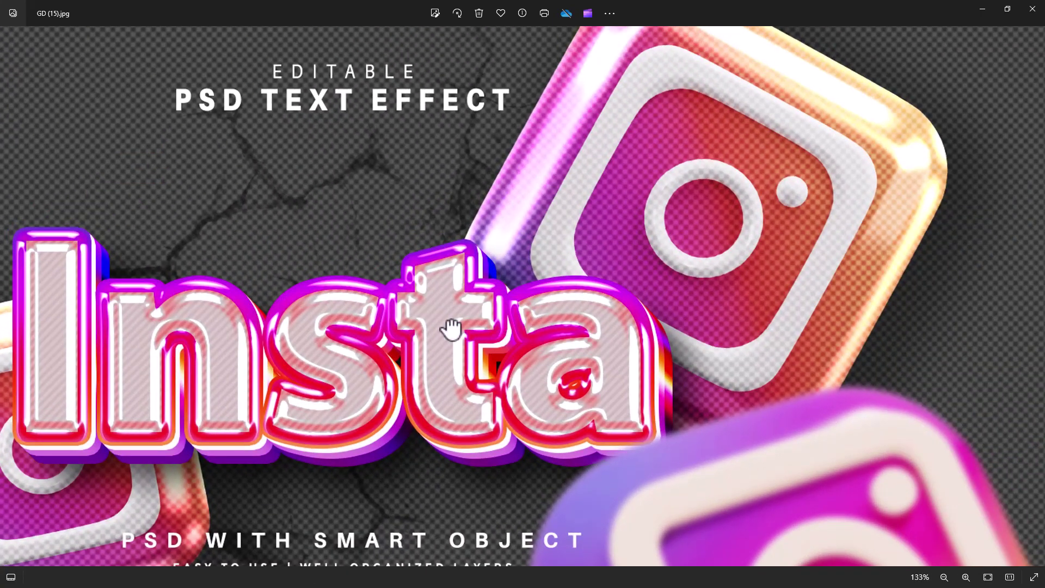
pyautogui.scroll(-1, 471, 275)
pyautogui.moveTo(471, 275); pyautogui.dragTo(502, 221)
pyautogui.moveTo(641, 345); pyautogui.dragTo(508, 262)
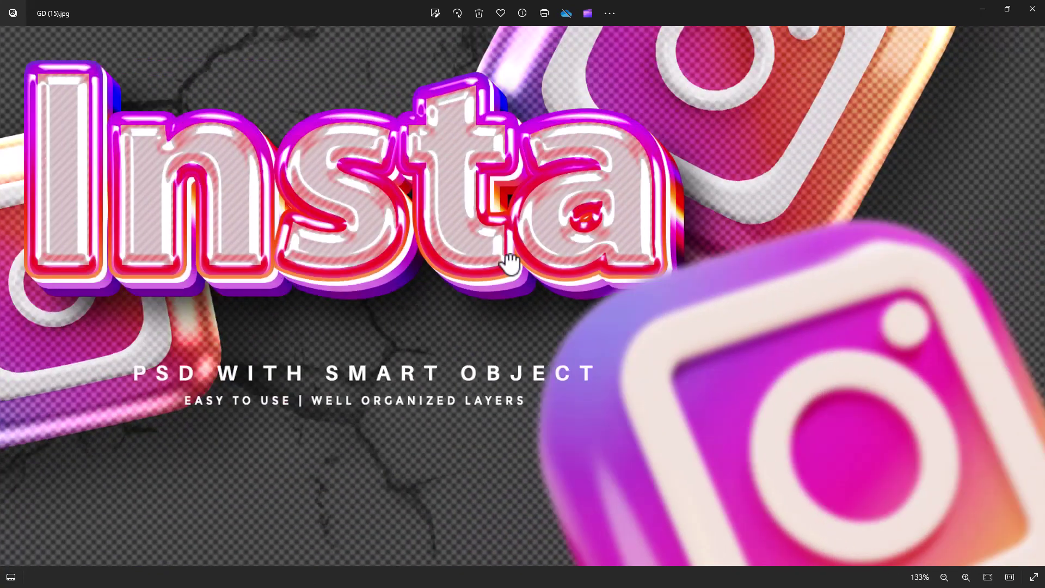
pyautogui.scroll(-2, 605, 413)
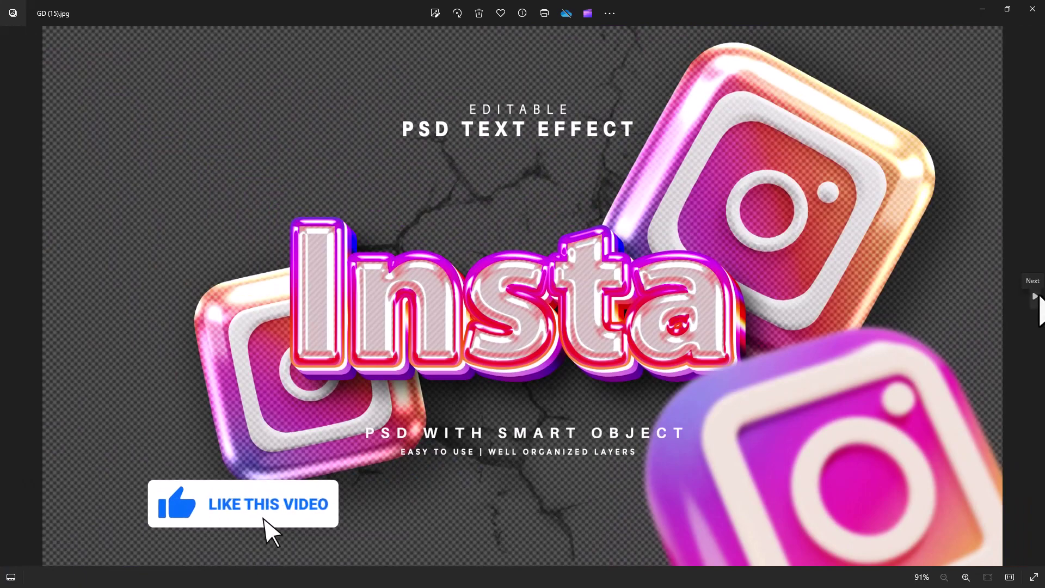
pyautogui.click(1037, 305)
pyautogui.scroll(2, 555, 420)
pyautogui.moveTo(579, 250)
pyautogui.mouseDown()
pyautogui.moveTo(654, 388)
pyautogui.moveTo(648, 471)
pyautogui.moveTo(663, 345)
pyautogui.moveTo(669, 361)
pyautogui.moveTo(599, 254)
pyautogui.mouseUp()
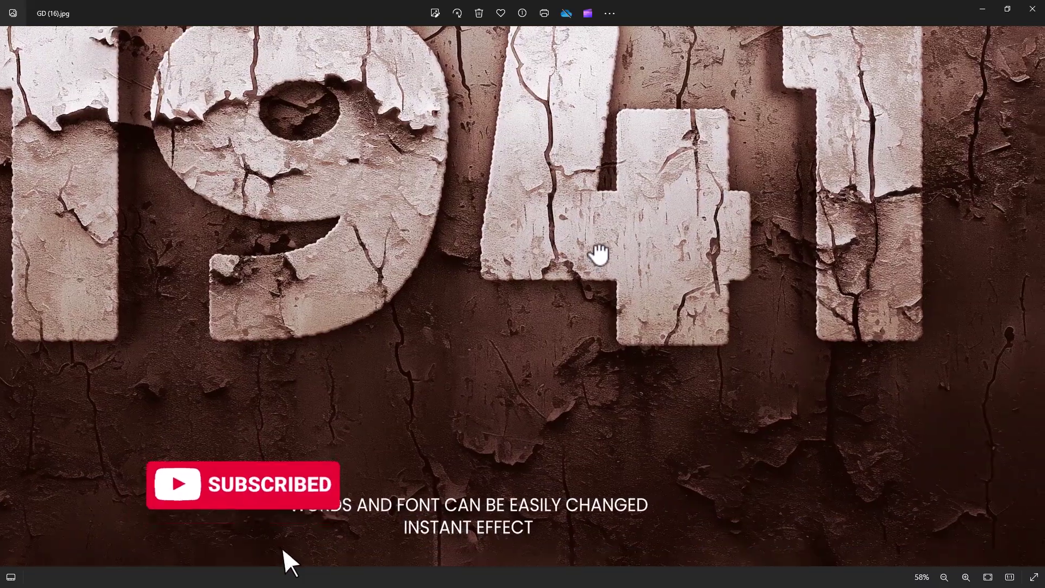
pyautogui.moveTo(588, 322); pyautogui.dragTo(597, 369)
pyautogui.scroll(-2, 593, 381)
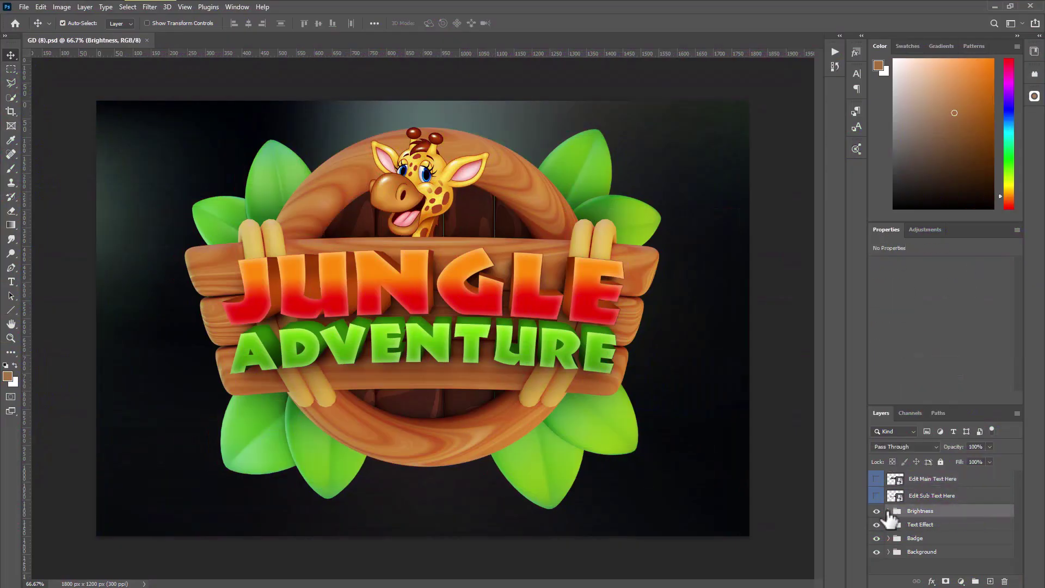
# Hide and reshow the Brightness, Text Effect and Badge groups, then expand the Background group
pyautogui.click(877, 511)
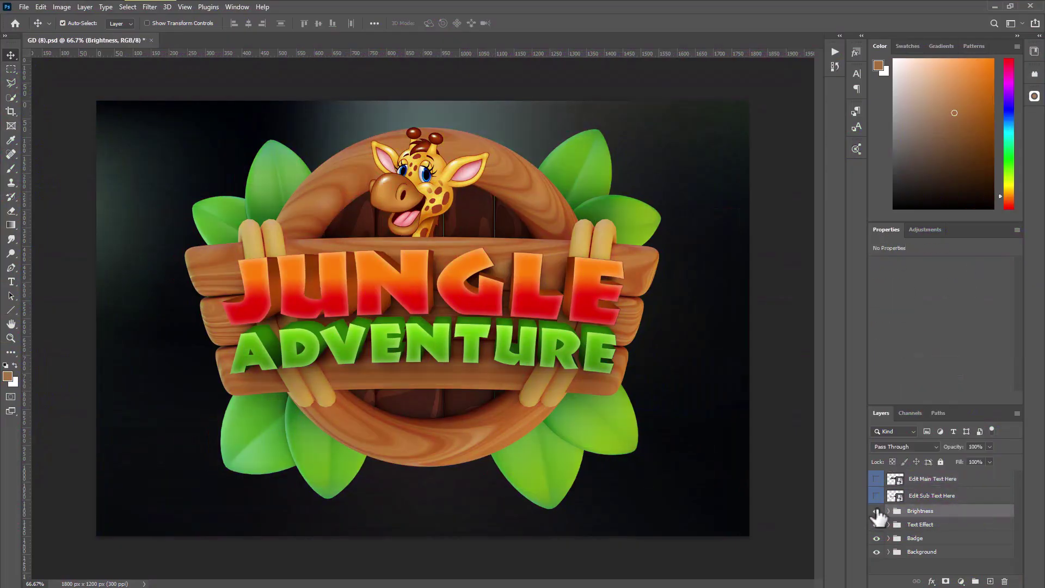
pyautogui.click(876, 511)
pyautogui.click(877, 525)
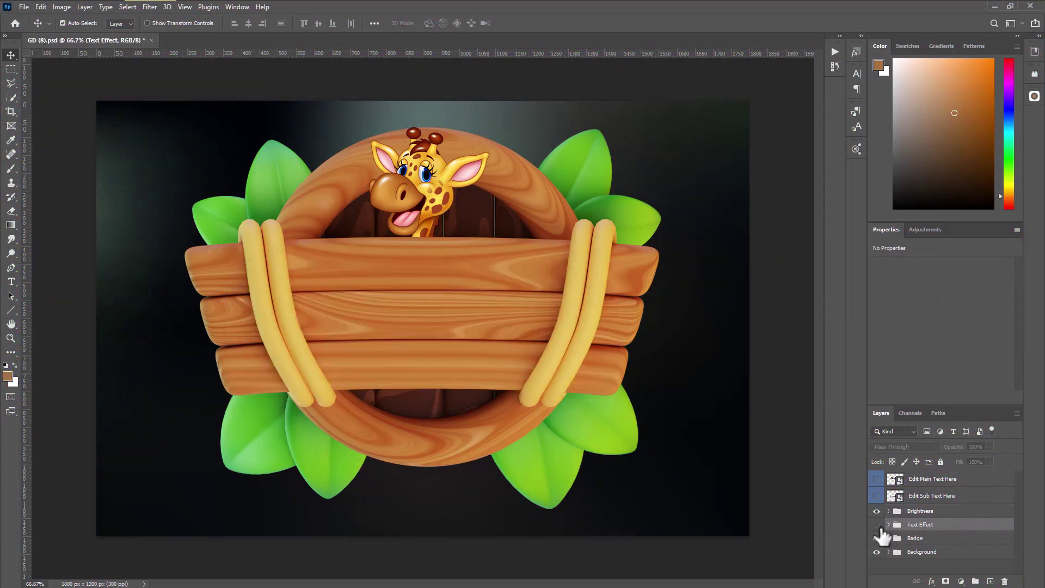
pyautogui.click(876, 525)
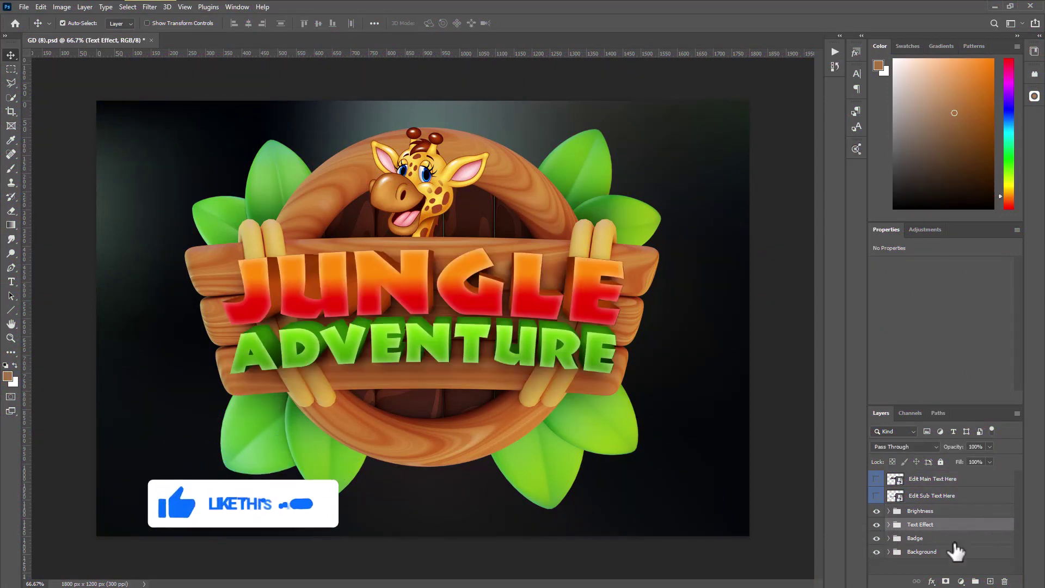
pyautogui.click(877, 539)
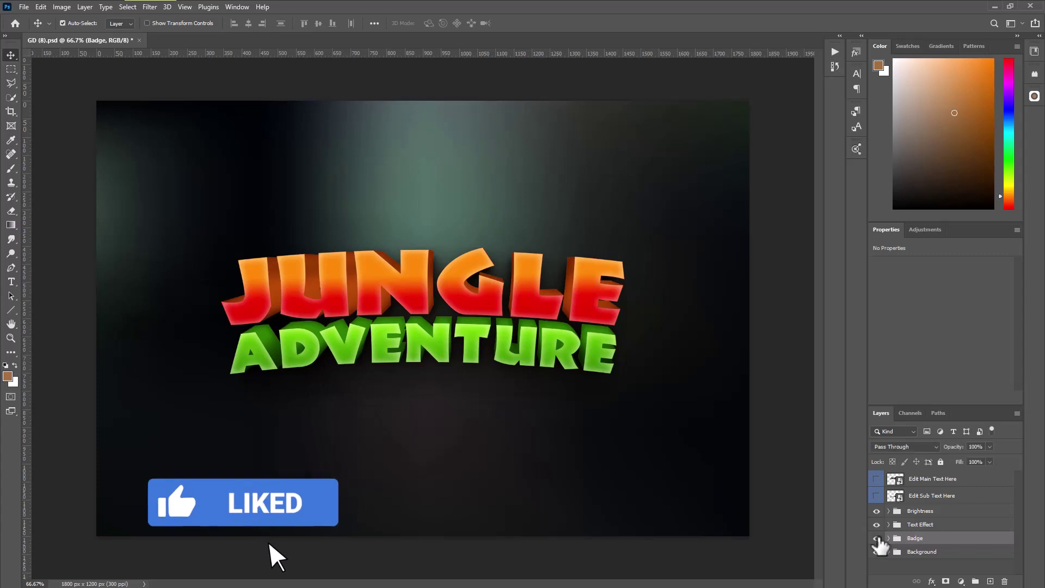
pyautogui.click(877, 538)
pyautogui.click(883, 552)
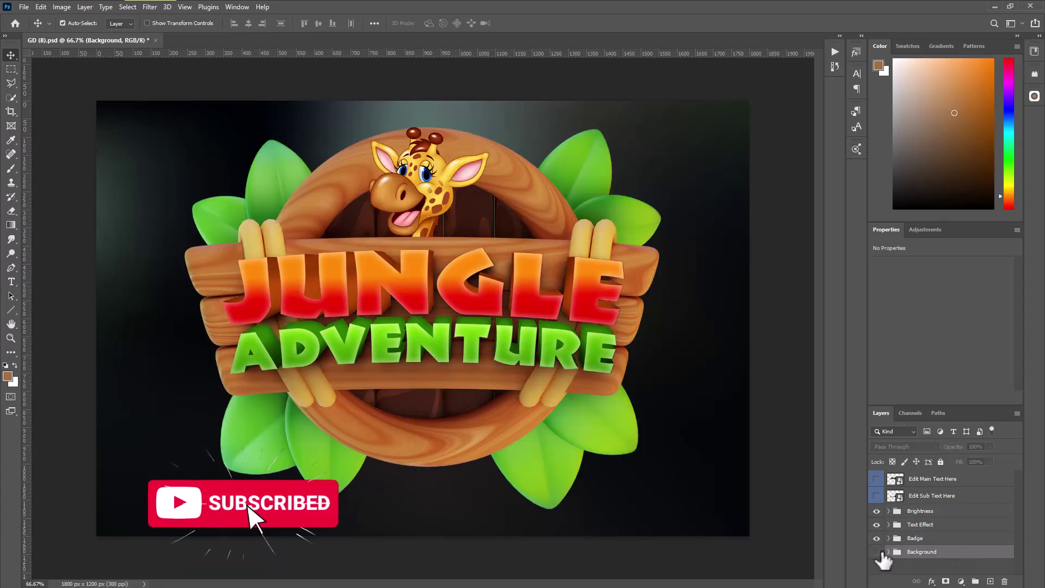
pyautogui.click(888, 551)
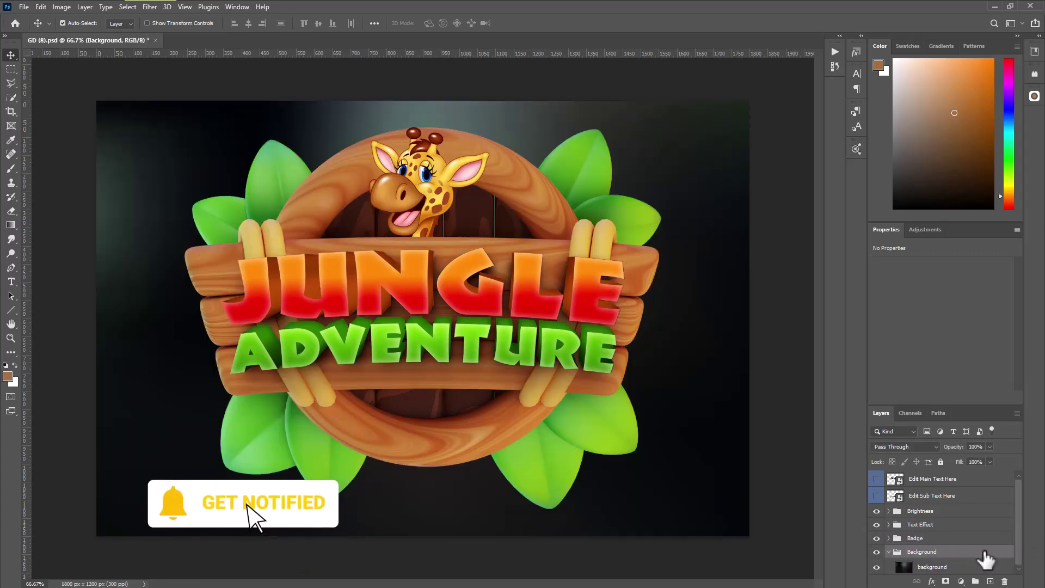
# Add a Gradient fill layer above the background image layer
pyautogui.click(932, 566)
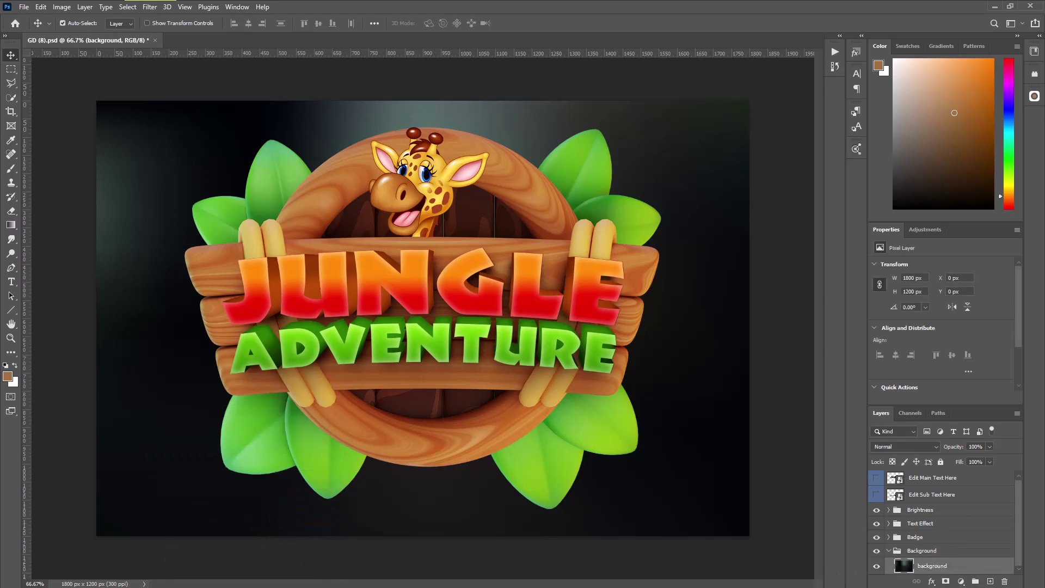
pyautogui.click(960, 581)
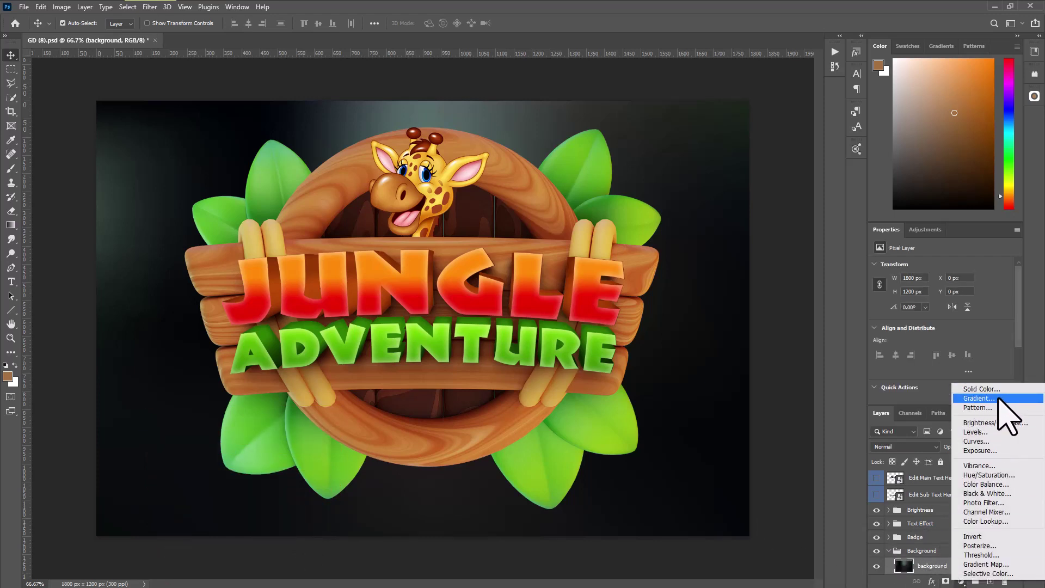
pyautogui.click(998, 399)
# Preview the Green_15 and Green_18 gradient presets, settling on Green_31
pyautogui.click(891, 146)
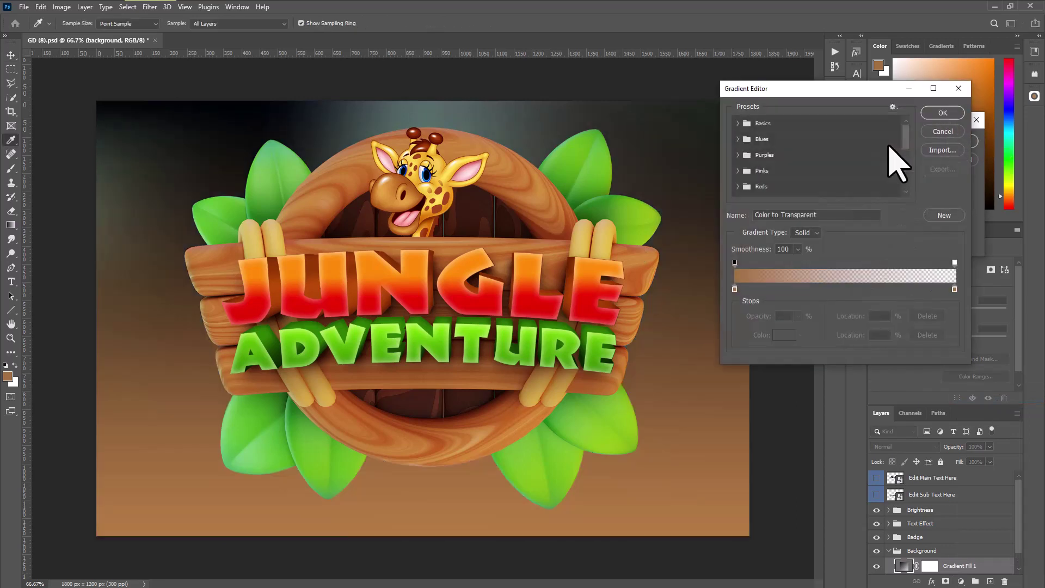
pyautogui.click(738, 140)
pyautogui.scroll(-2, 871, 190)
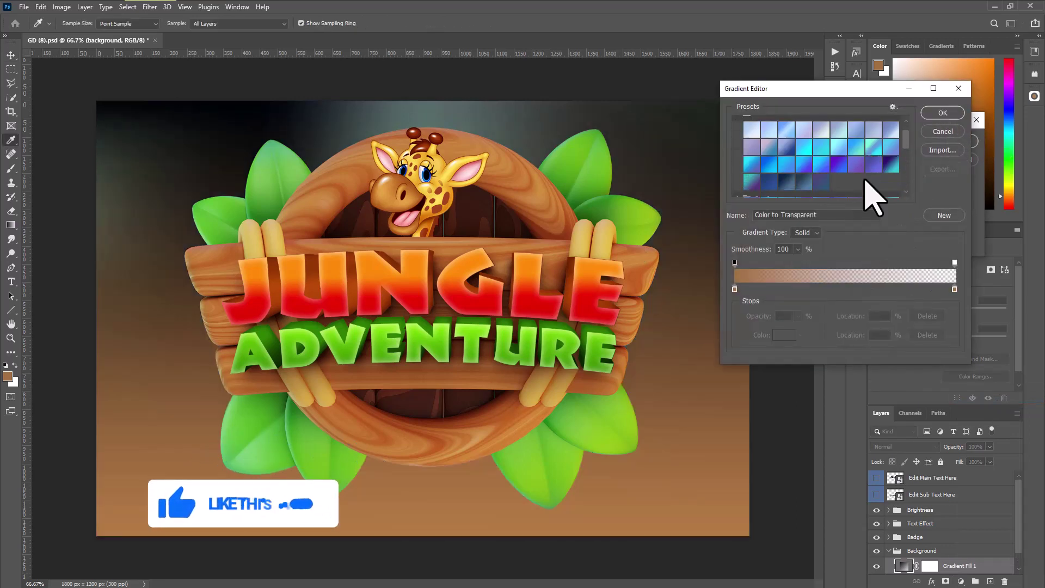
pyautogui.scroll(-2, 851, 185)
pyautogui.scroll(-1, 768, 173)
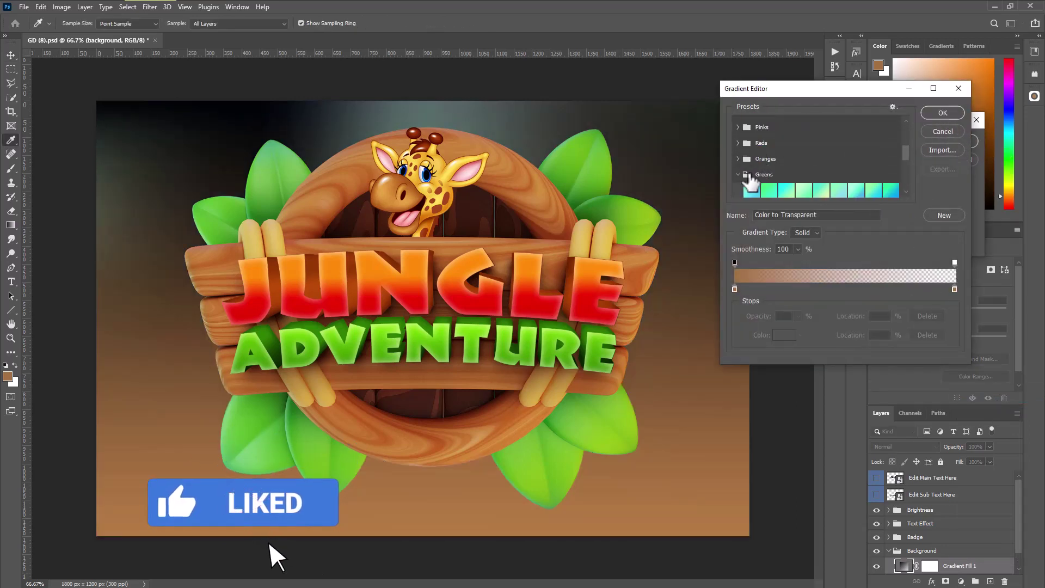
pyautogui.scroll(-2, 750, 180)
pyautogui.scroll(-1, 826, 169)
pyautogui.click(839, 148)
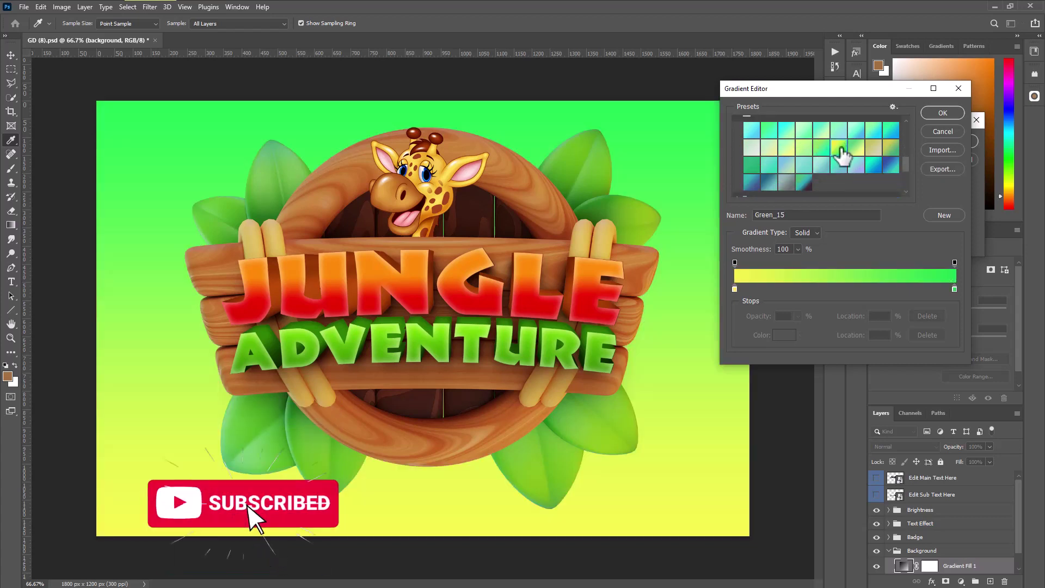
pyautogui.click(890, 148)
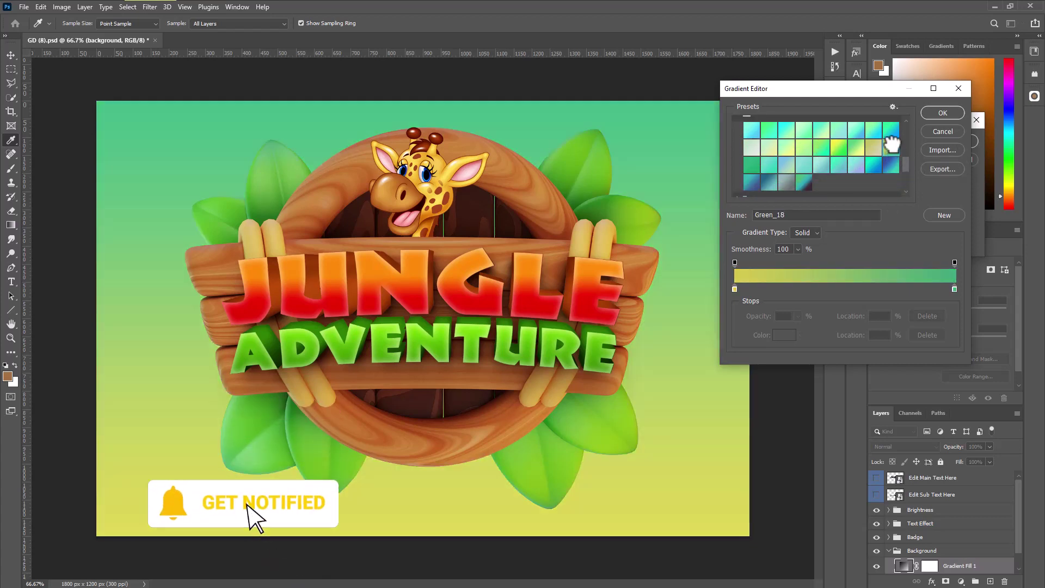
pyautogui.click(805, 183)
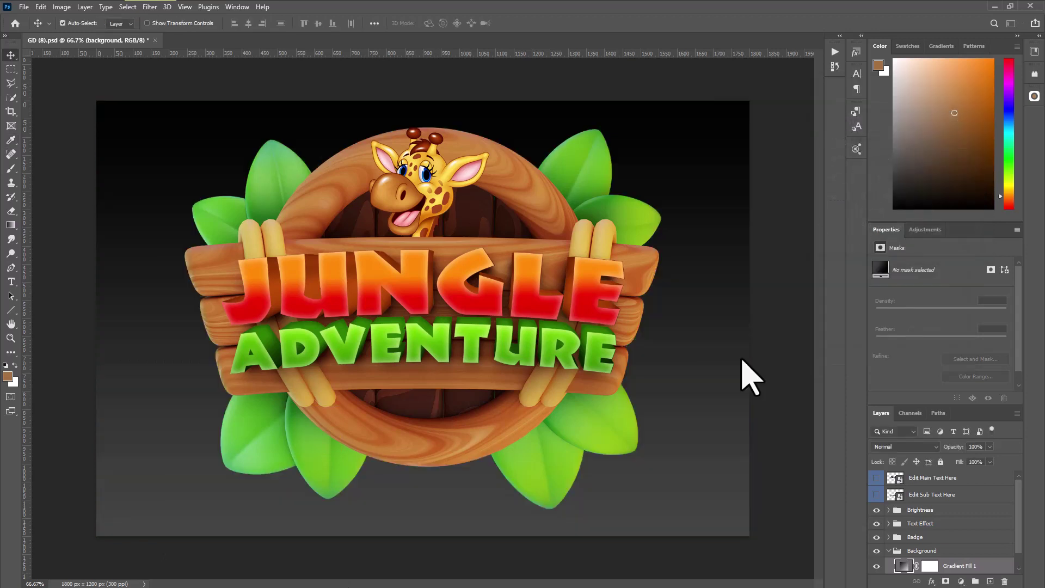
pyautogui.scroll(-1, 967, 544)
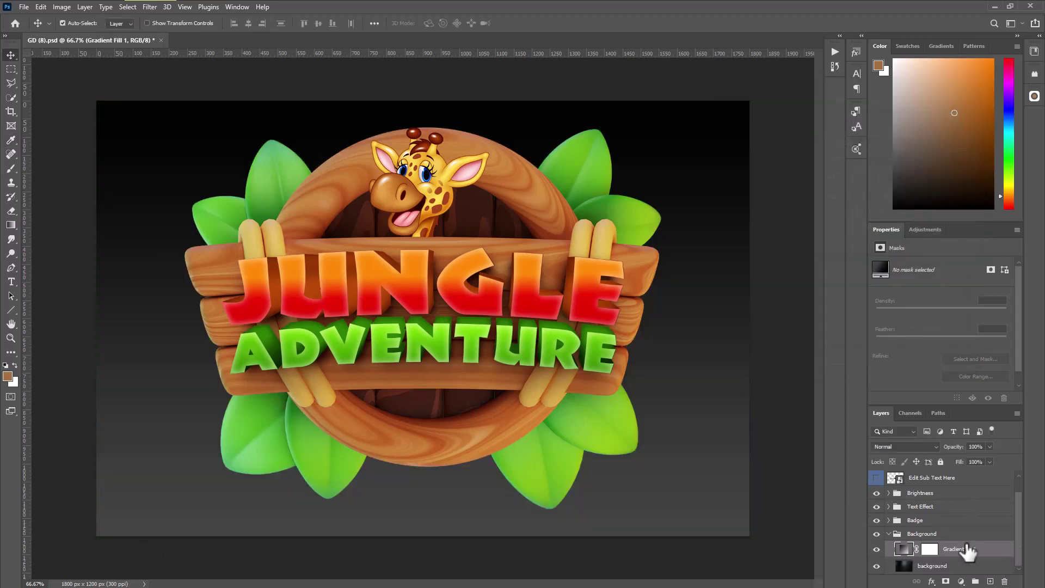
pyautogui.click(877, 549)
pyautogui.click(877, 548)
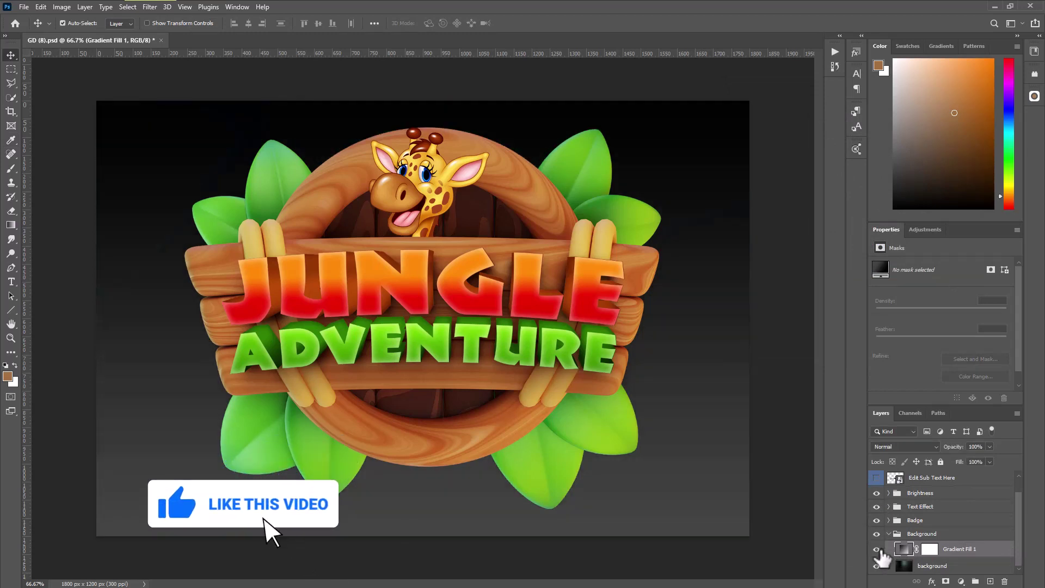
pyautogui.click(884, 550)
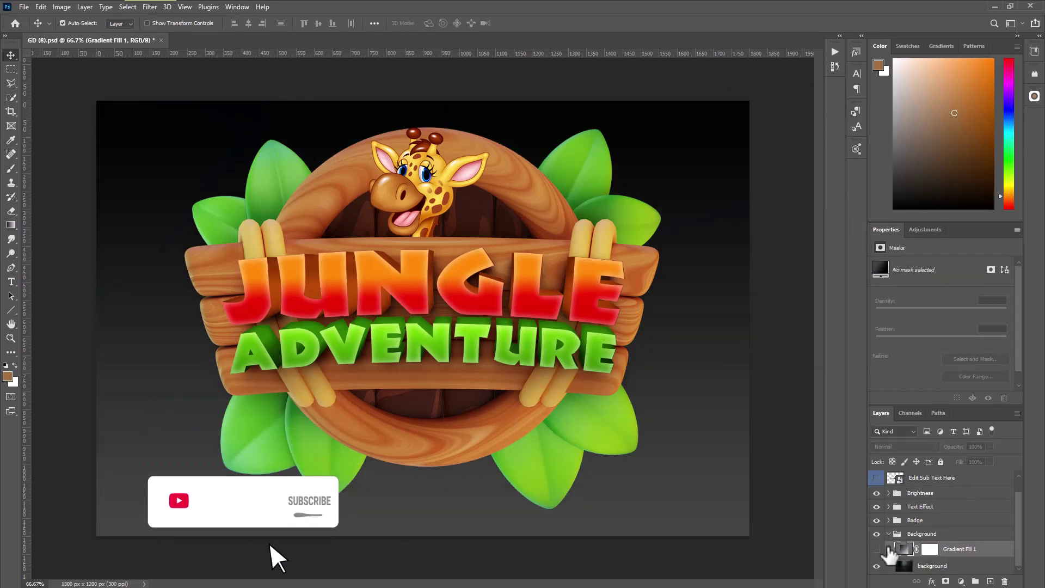
pyautogui.click(950, 521)
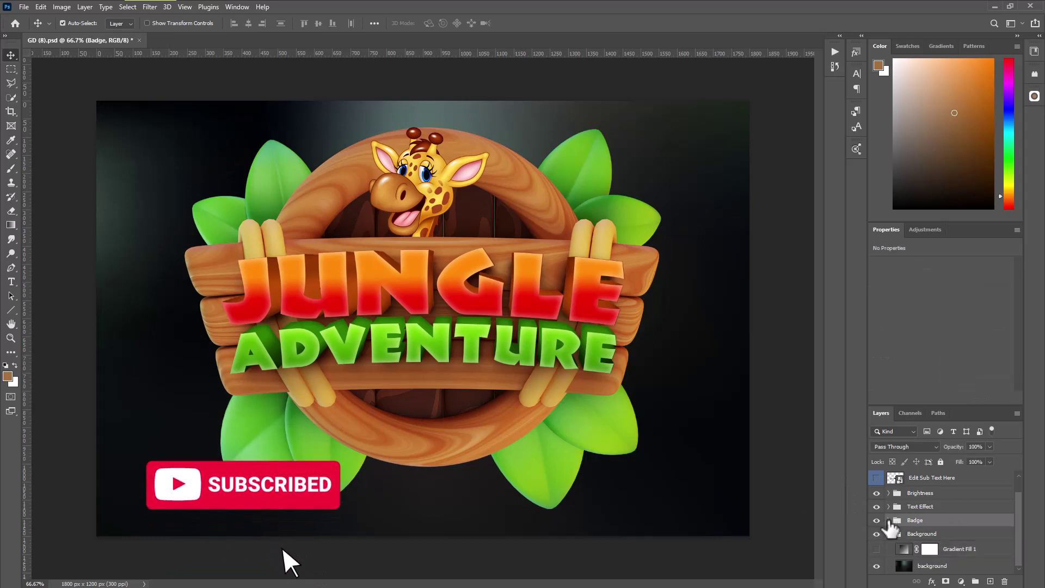
pyautogui.click(888, 520)
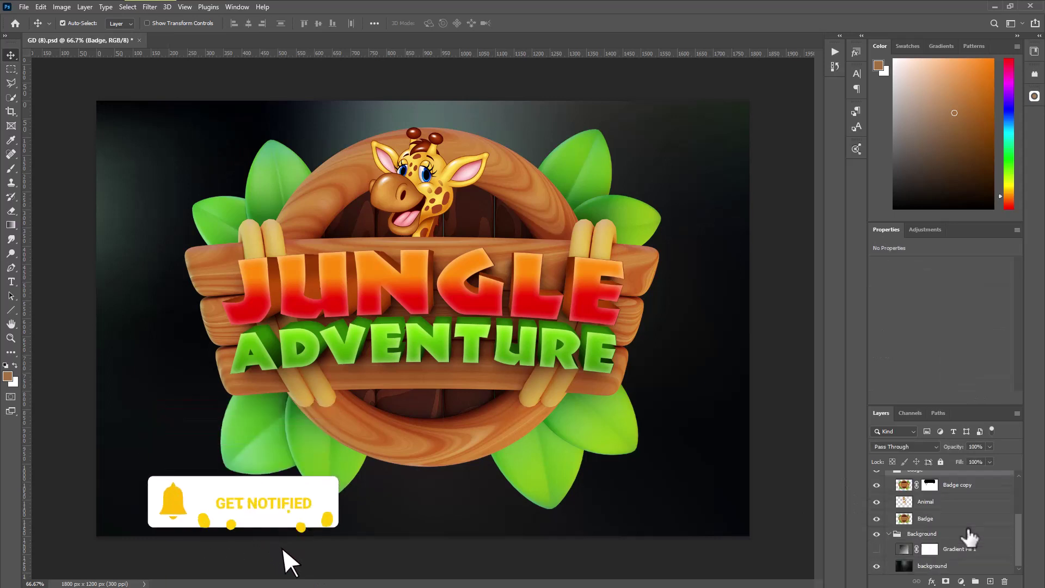
pyautogui.click(878, 486)
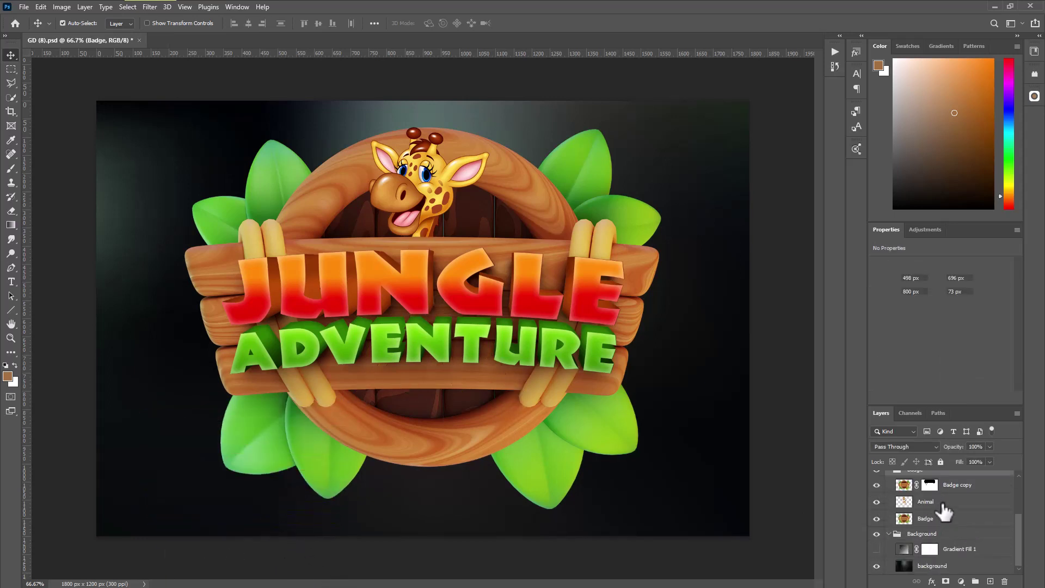
pyautogui.click(942, 504)
pyautogui.click(879, 503)
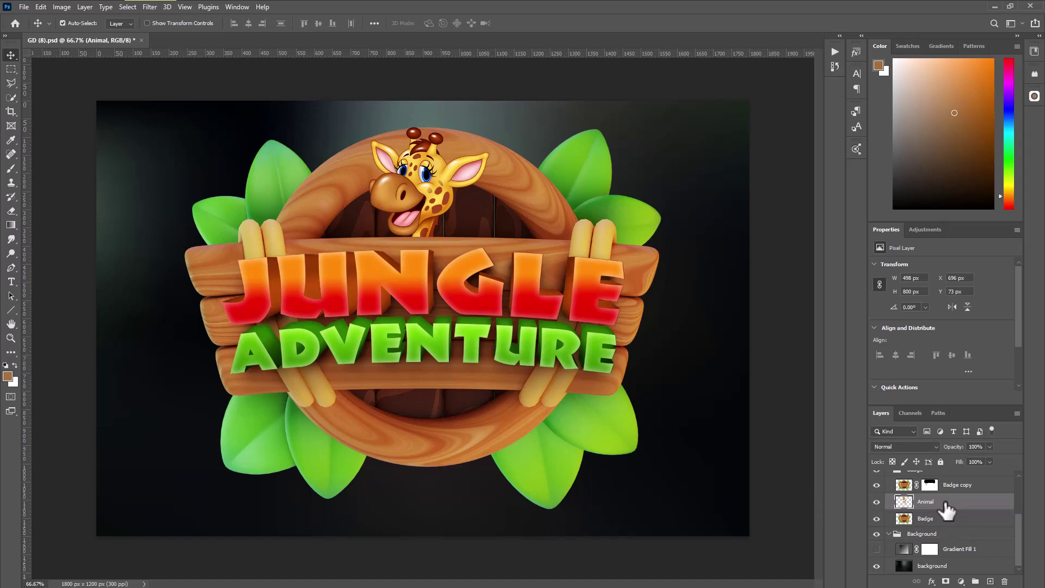
pyautogui.scroll(2, 946, 511)
pyautogui.scroll(1, 950, 511)
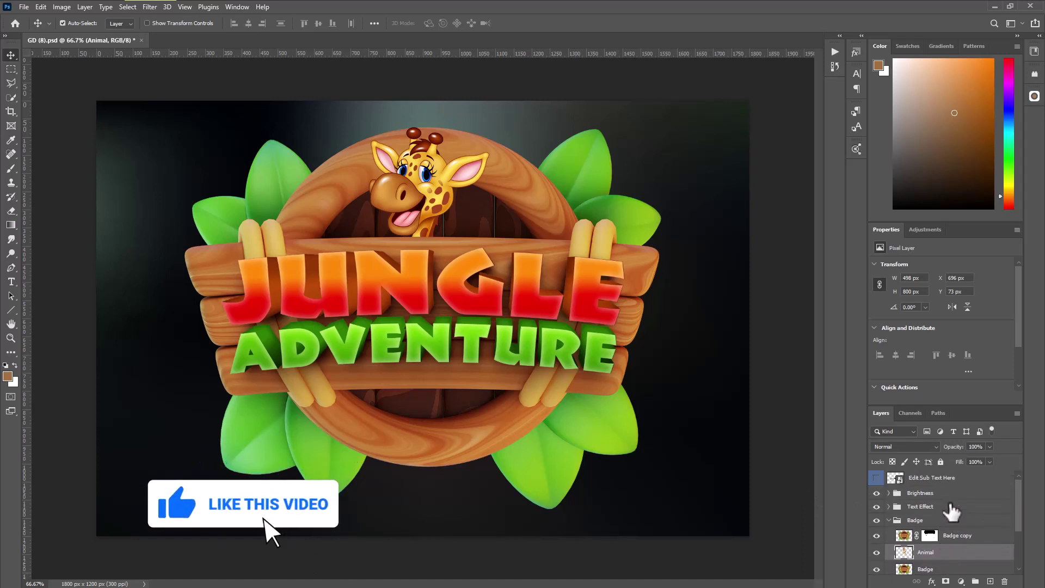
pyautogui.scroll(1, 952, 511)
pyautogui.click(933, 480)
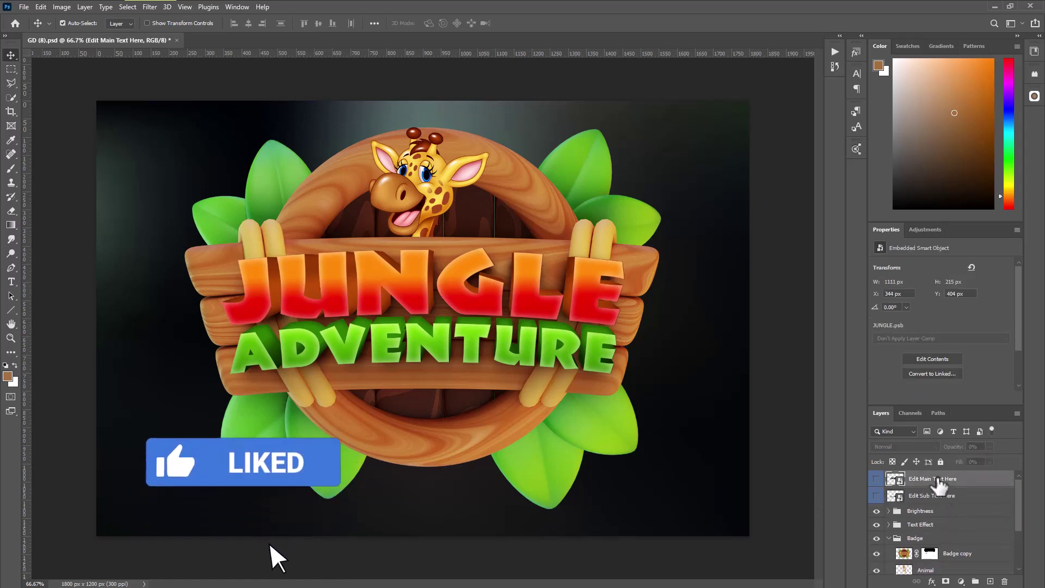
# Edit the JUNGLE type layer inside JUNGLE.psb, revealing the missing JungleFeverNF font
pyautogui.doubleClick(899, 479)
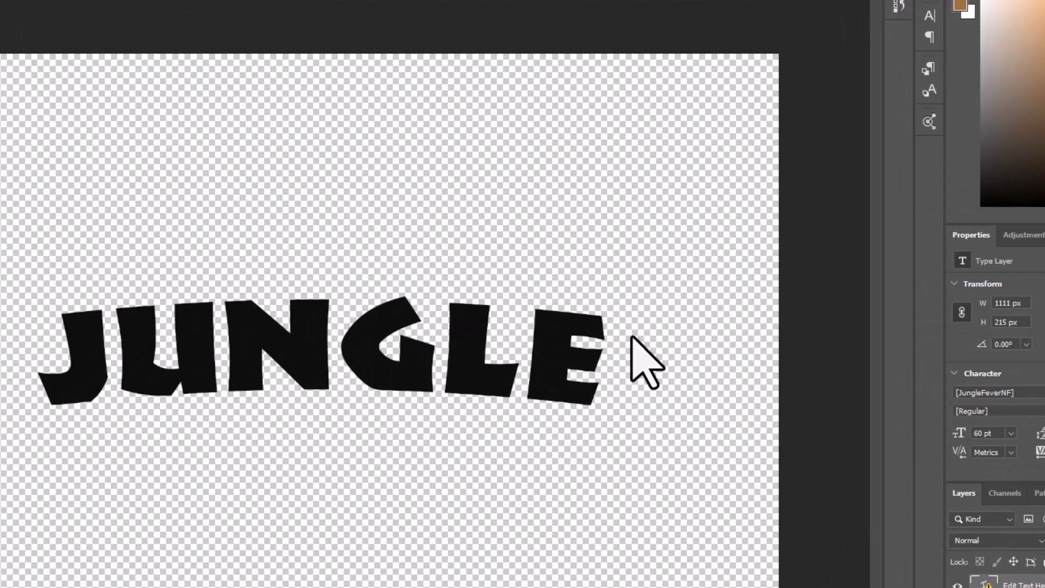
pyautogui.doubleClick(610, 321)
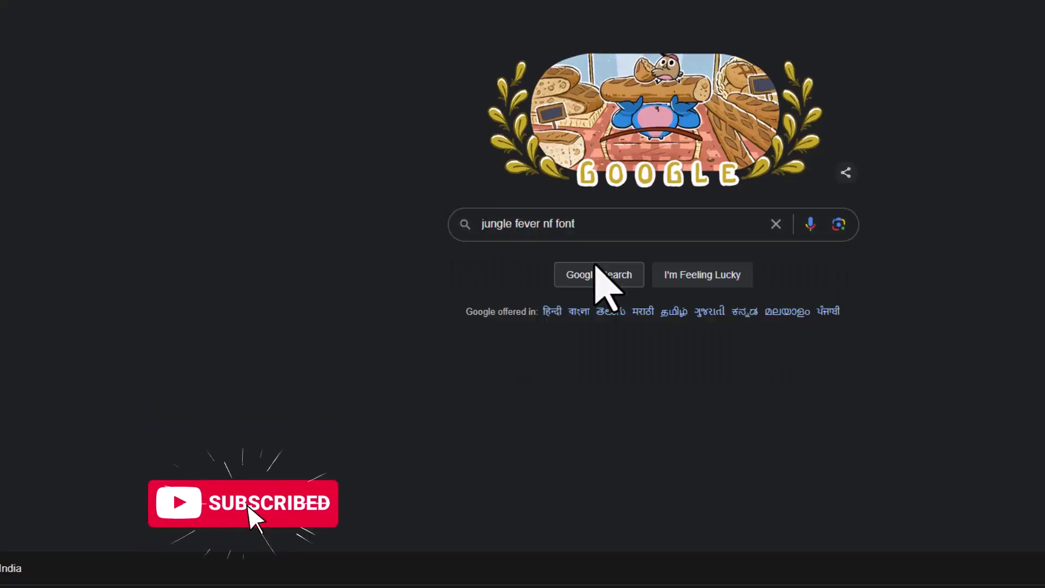
# Search 'jungle fever nf font' and download Jungle Fever from its DaFont page
pyautogui.click(597, 273)
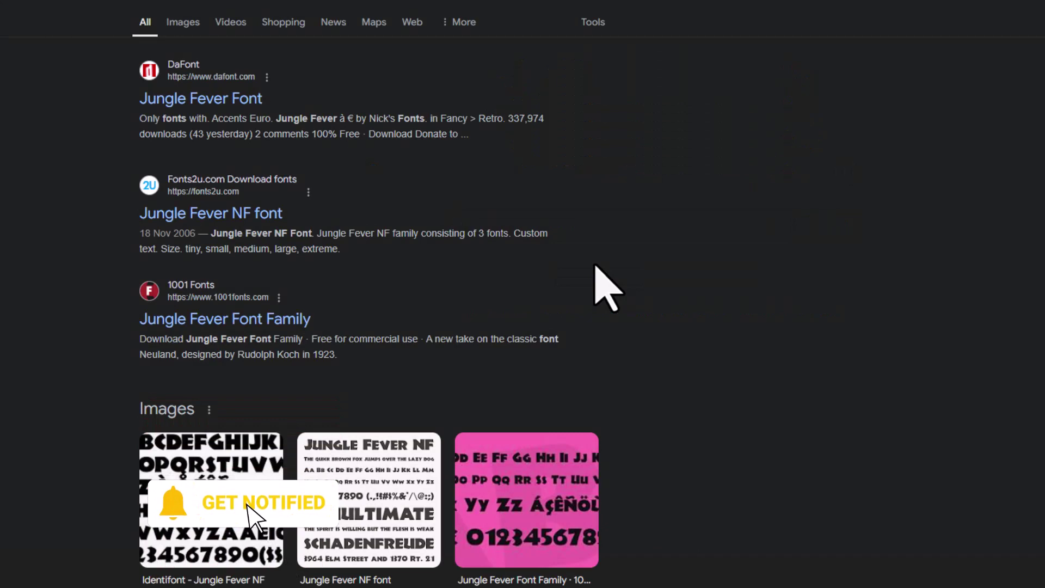
pyautogui.click(198, 101)
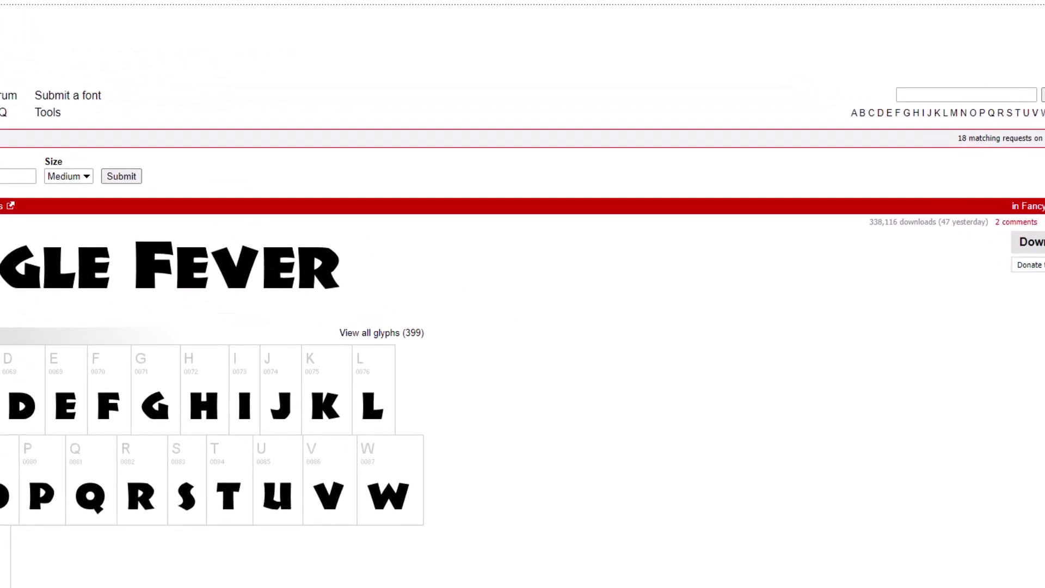
pyautogui.click(1005, 3)
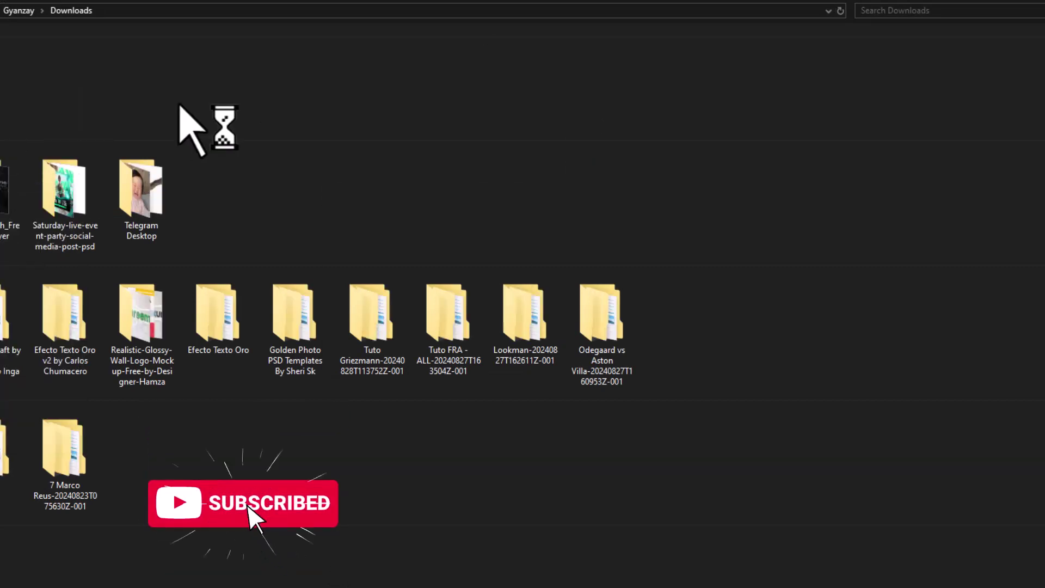
# Install JUNGLEFE.TTF from the junglefever folder, confirming the replacement
pyautogui.doubleClick(3, 117)
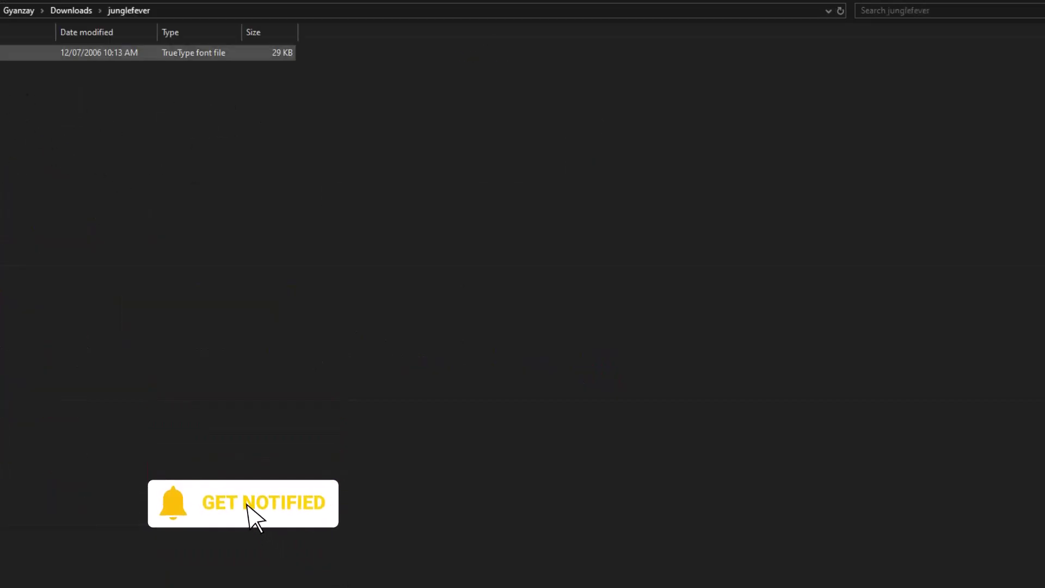
pyautogui.rightClick(157, 103)
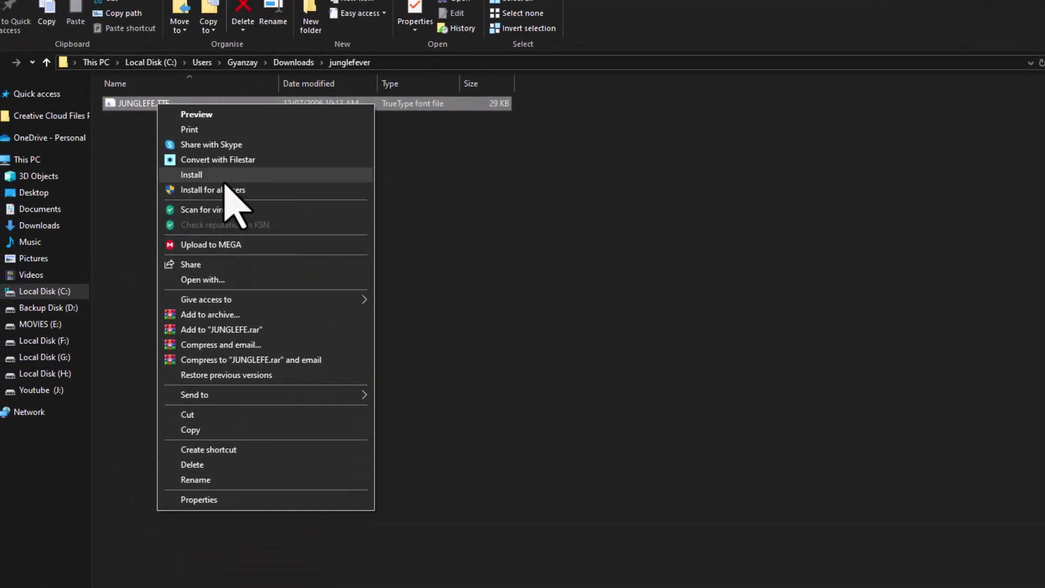
pyautogui.click(223, 191)
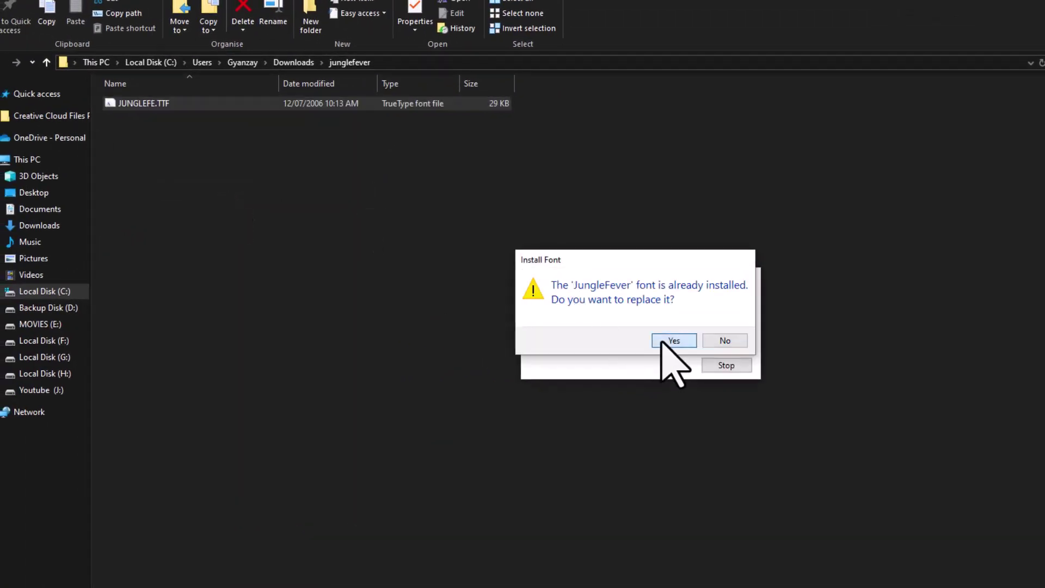
pyautogui.click(668, 341)
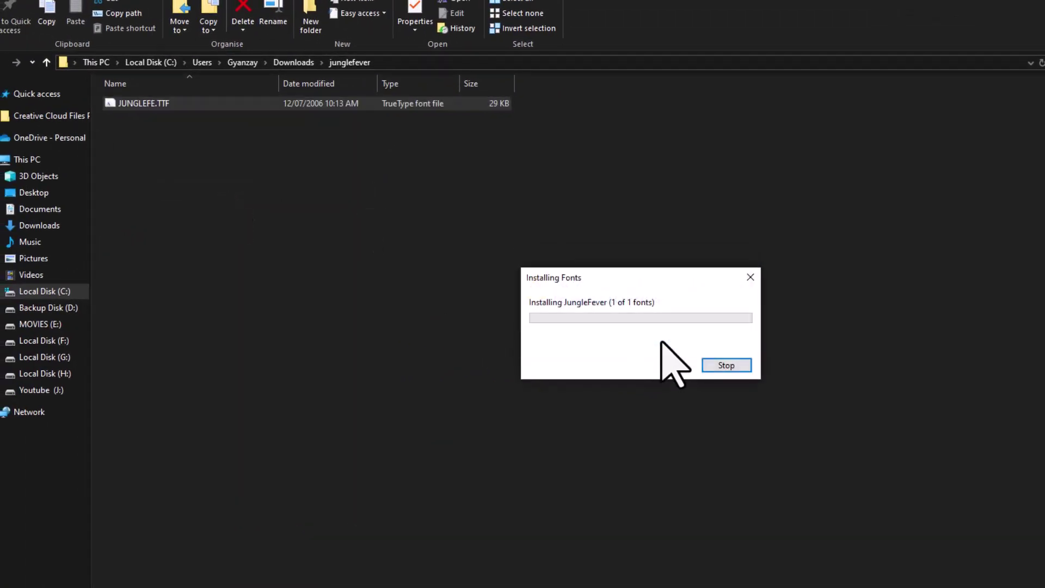
pyautogui.rightClick(162, 108)
pyautogui.click(220, 177)
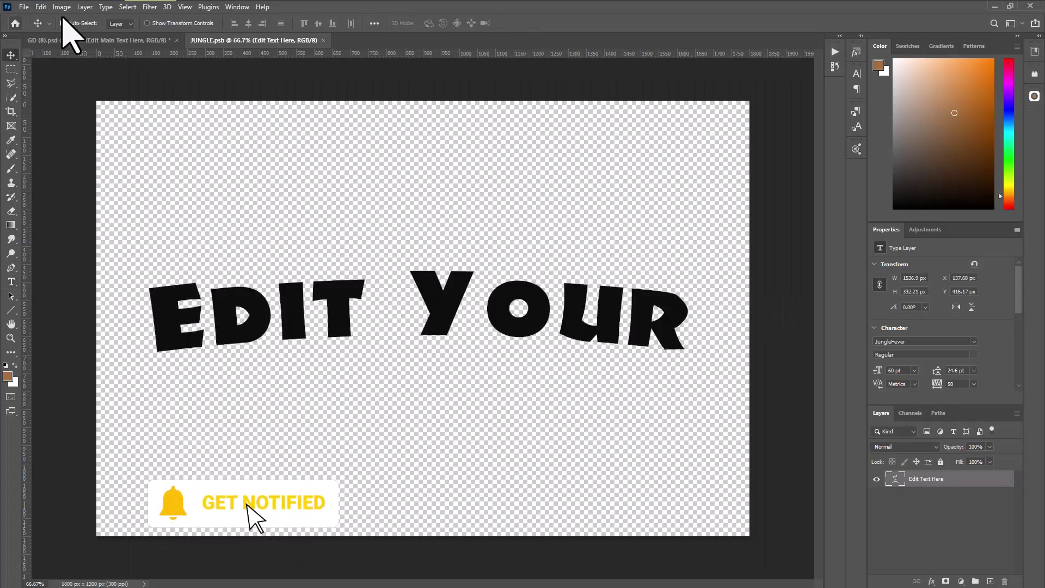
# Scale the EDIT YOUR title to about 84% and save it back into the sign
pyautogui.hotkey('ctrl', 't')
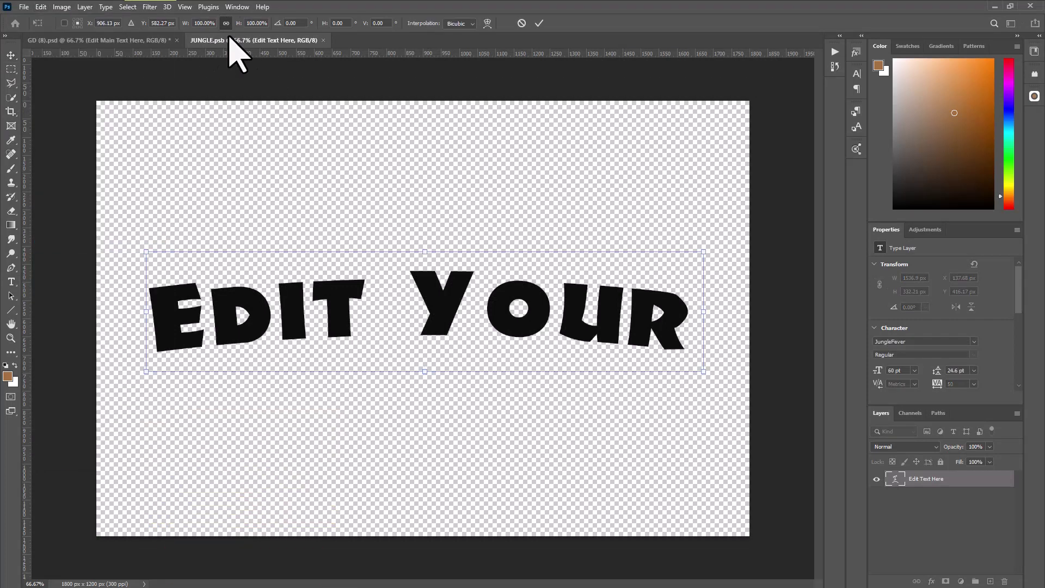
pyautogui.moveTo(426, 374); pyautogui.dragTo(433, 349)
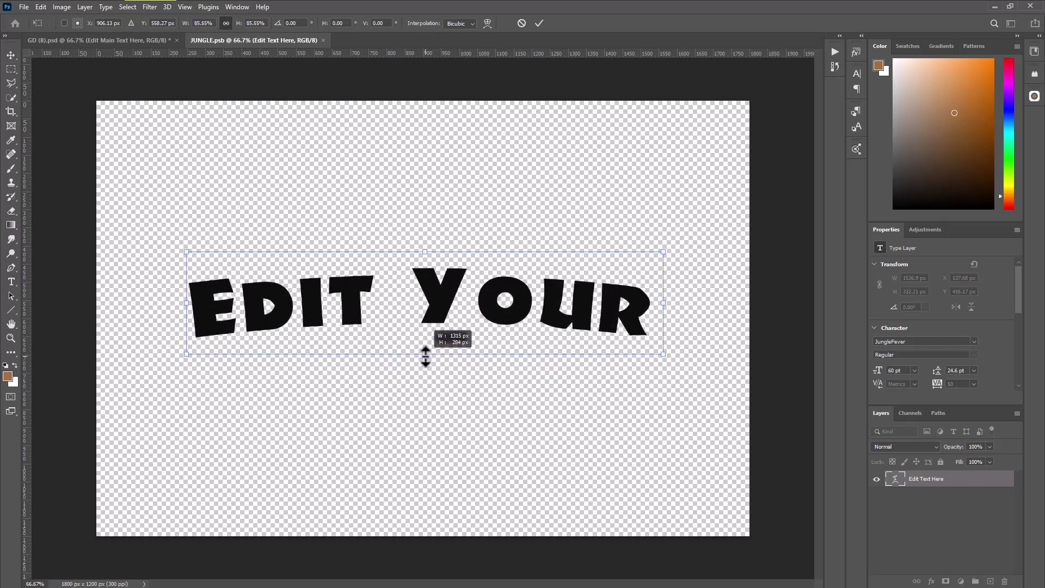
pyautogui.press('Return')
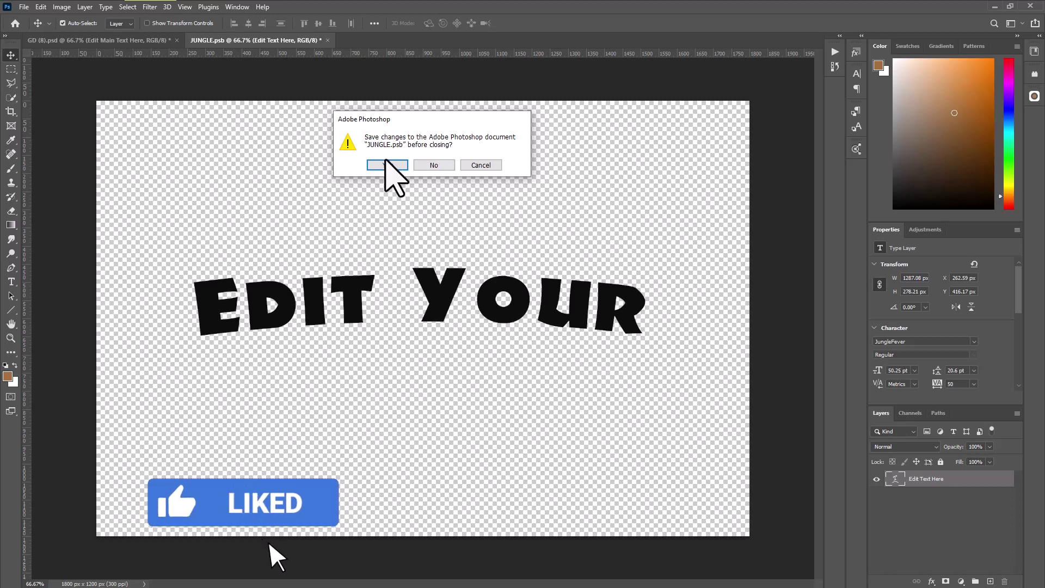
pyautogui.click(389, 163)
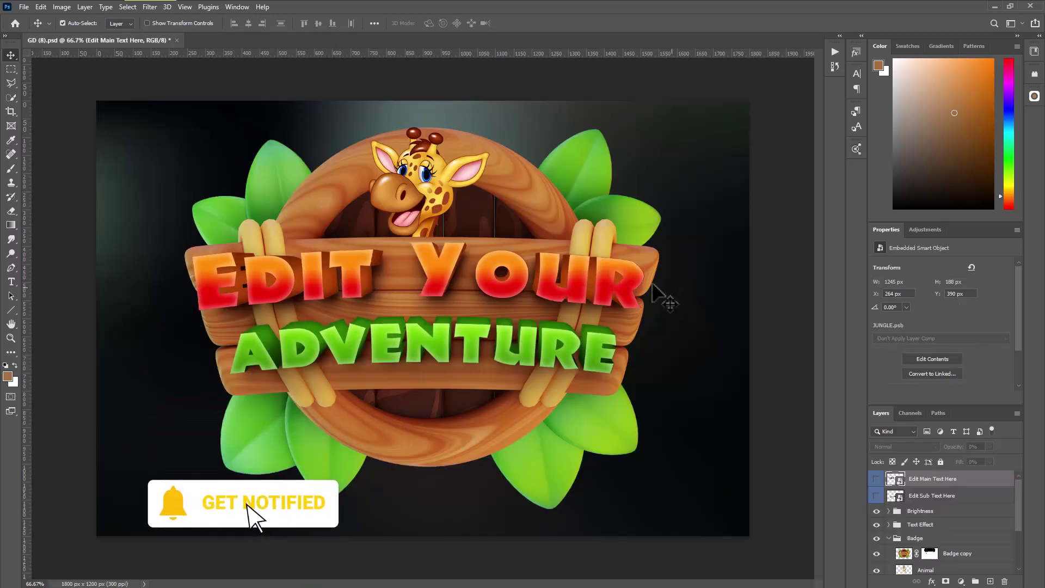
# In the subtitle smart object, replace the missing font with JungleFever and retype the line as TEXT OK
pyautogui.click(897, 497)
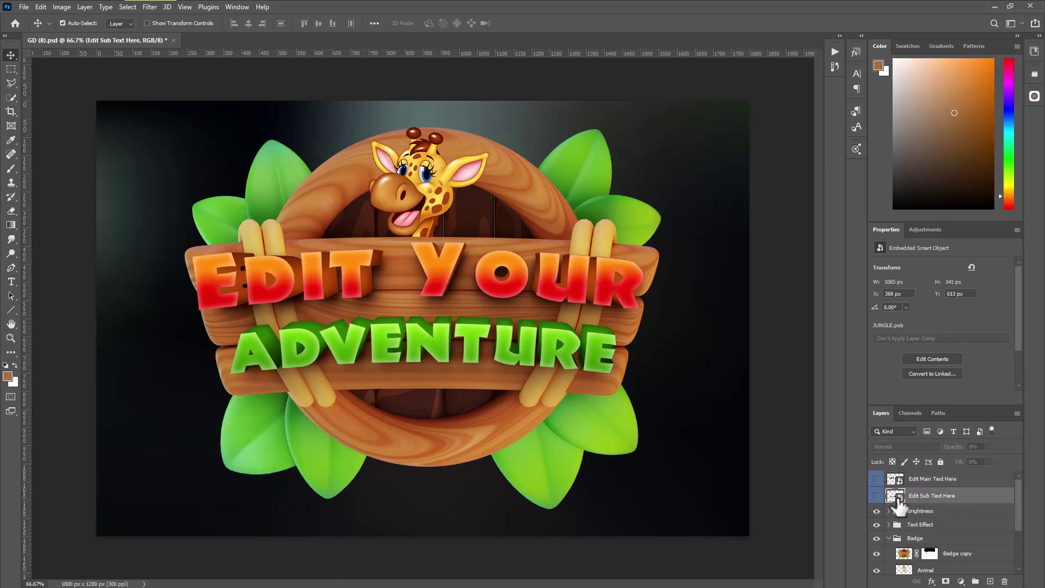
pyautogui.doubleClick(899, 499)
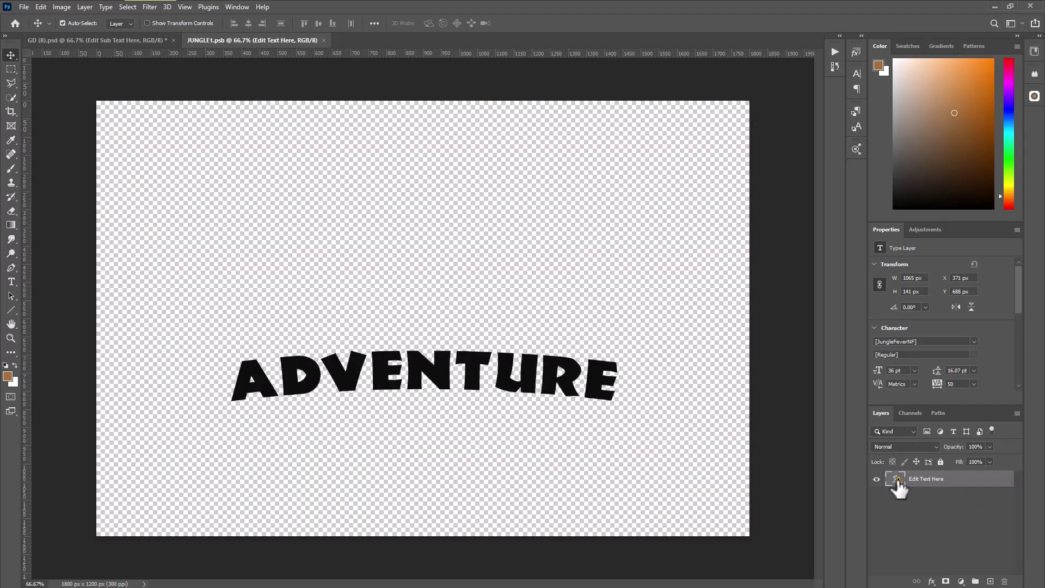
pyautogui.doubleClick(897, 480)
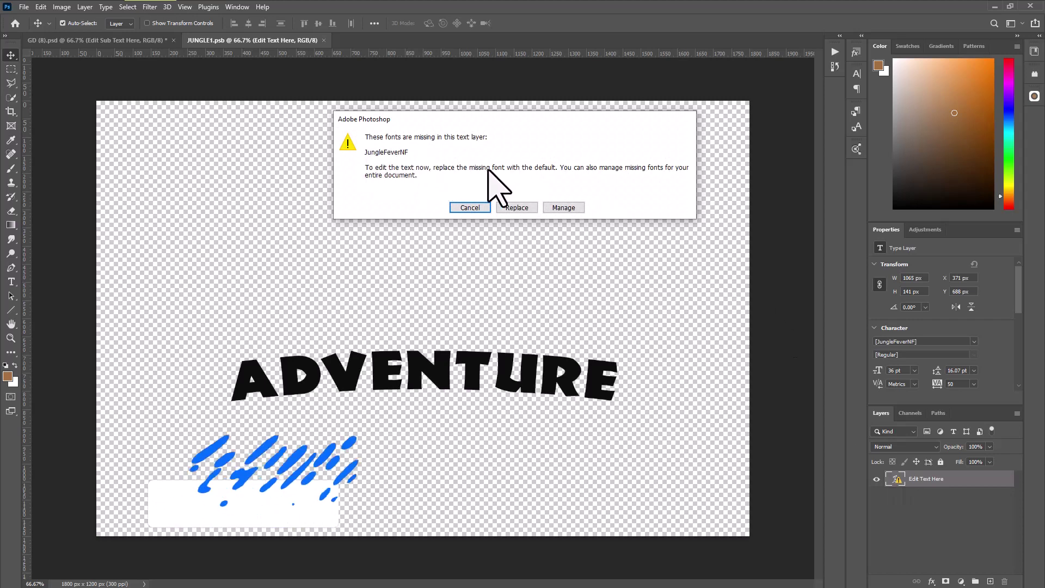
pyautogui.click(514, 209)
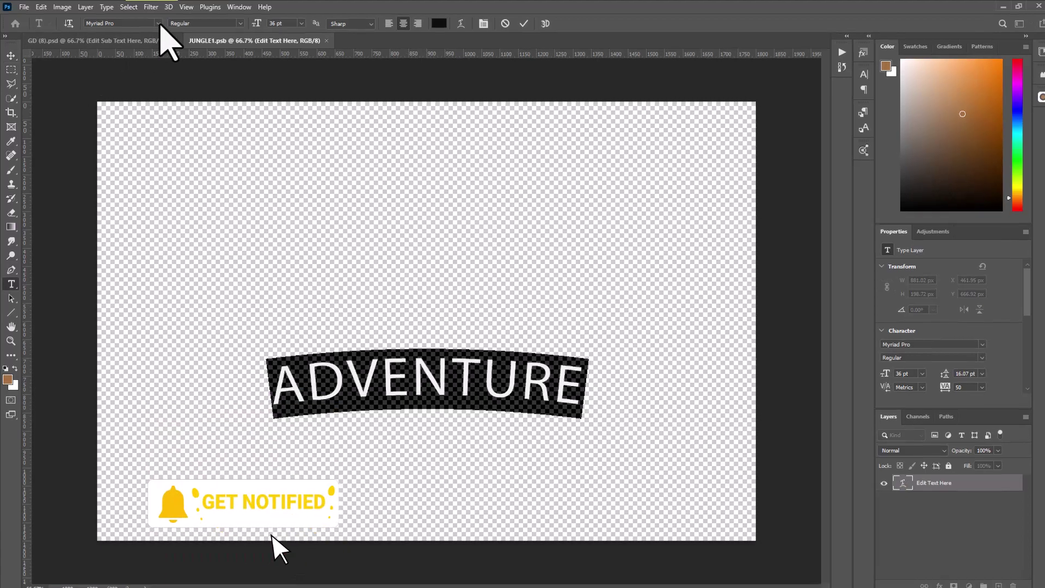
pyautogui.click(156, 23)
pyautogui.scroll(5, 283, 408)
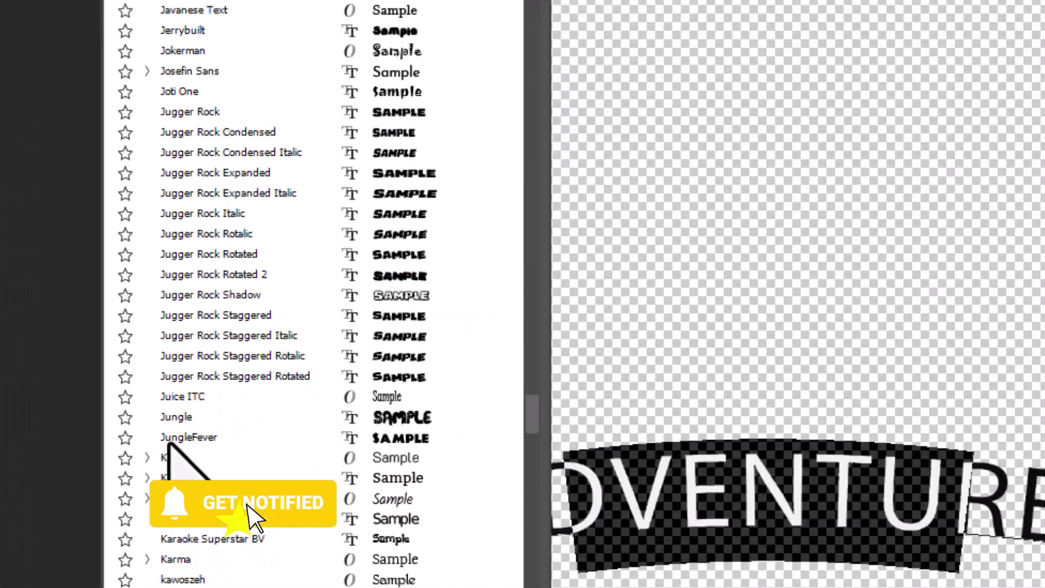
pyautogui.click(196, 436)
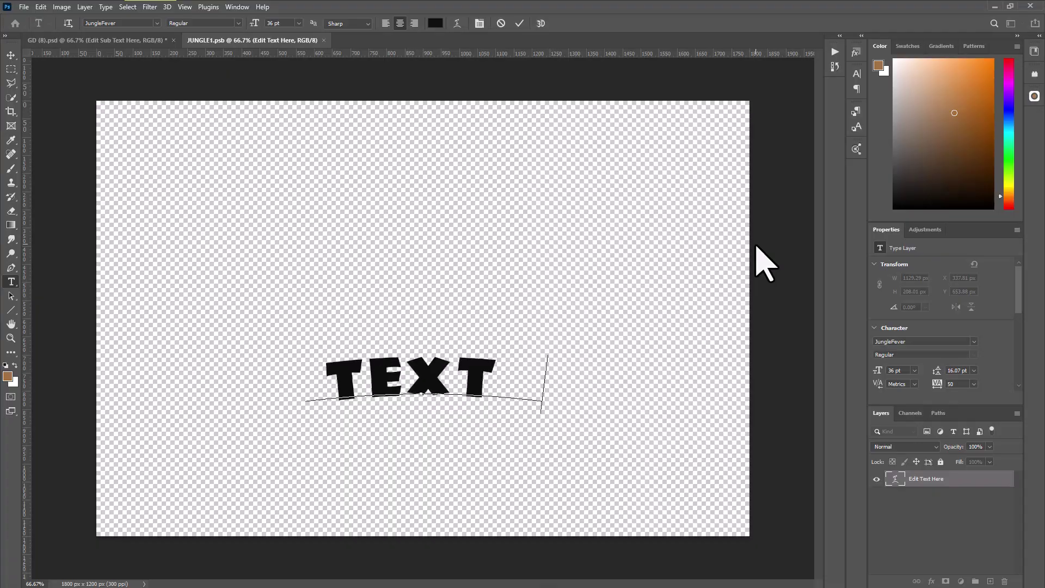
pyautogui.write('O')
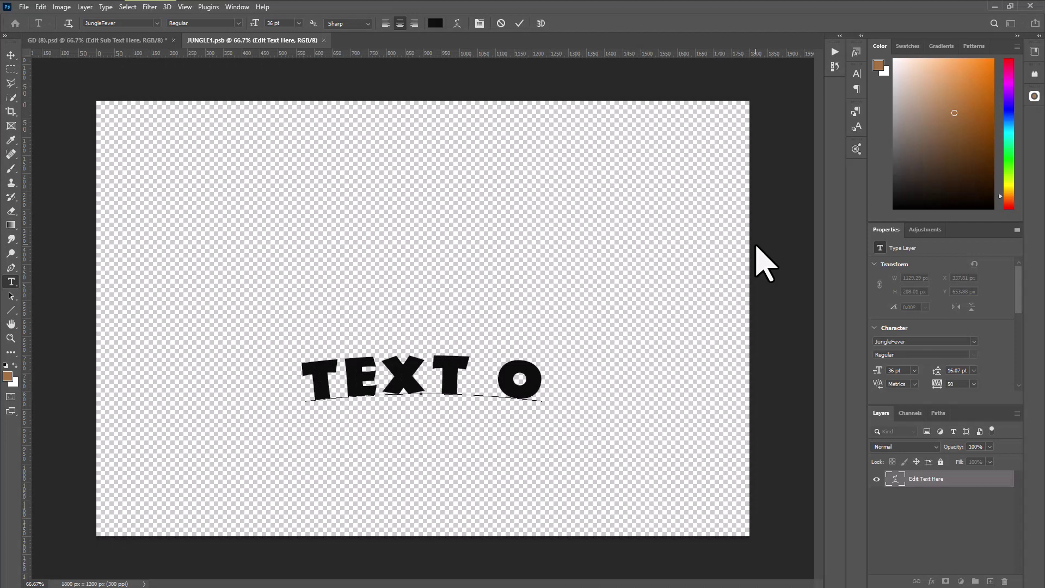
pyautogui.write('K')
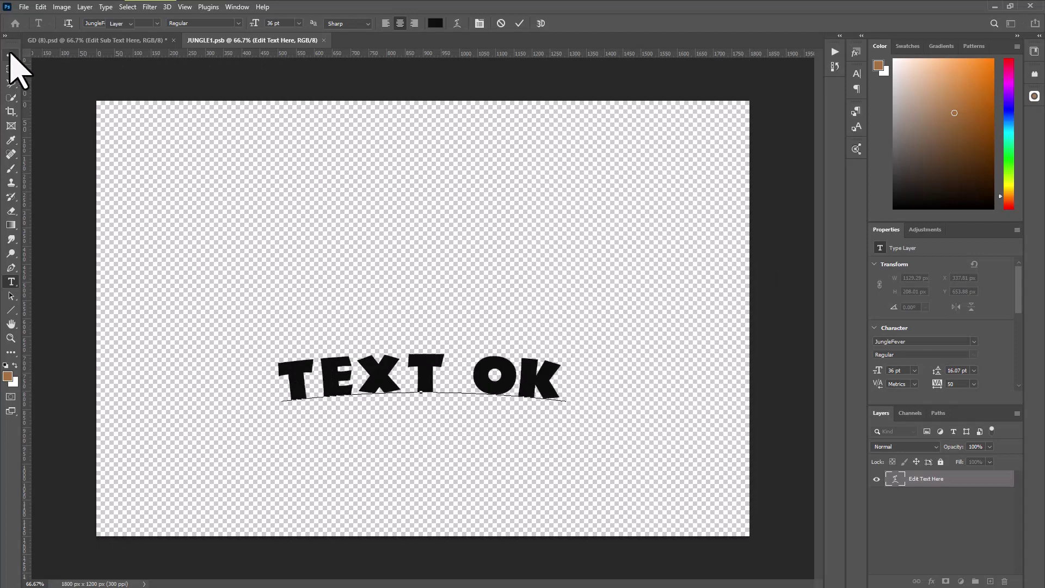
# Nudge TEXT OK slightly upward with Free Transform and save it back into the sign
pyautogui.click(40, 7)
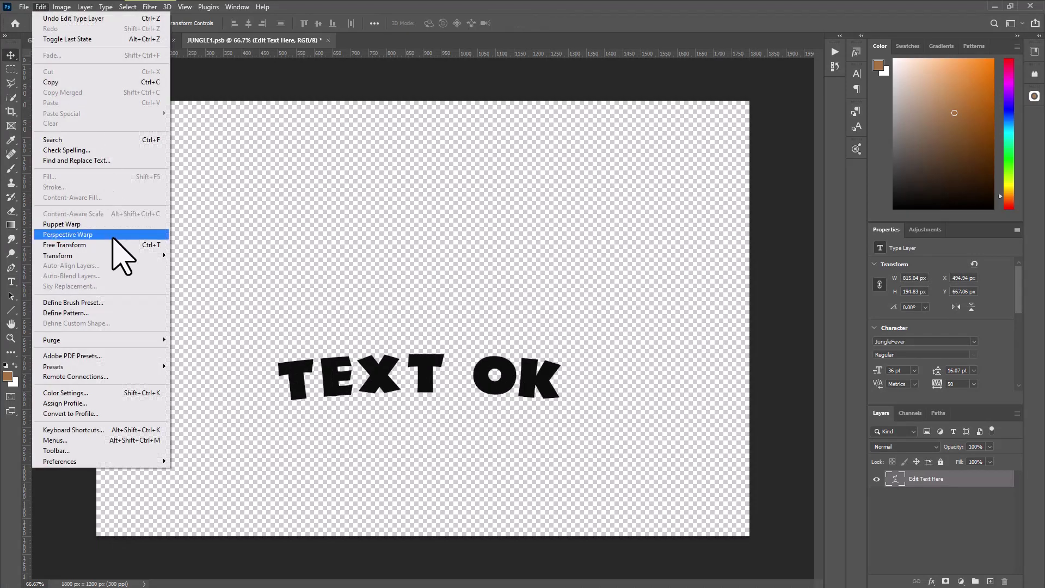
pyautogui.click(112, 245)
pyautogui.moveTo(432, 360); pyautogui.dragTo(432, 350)
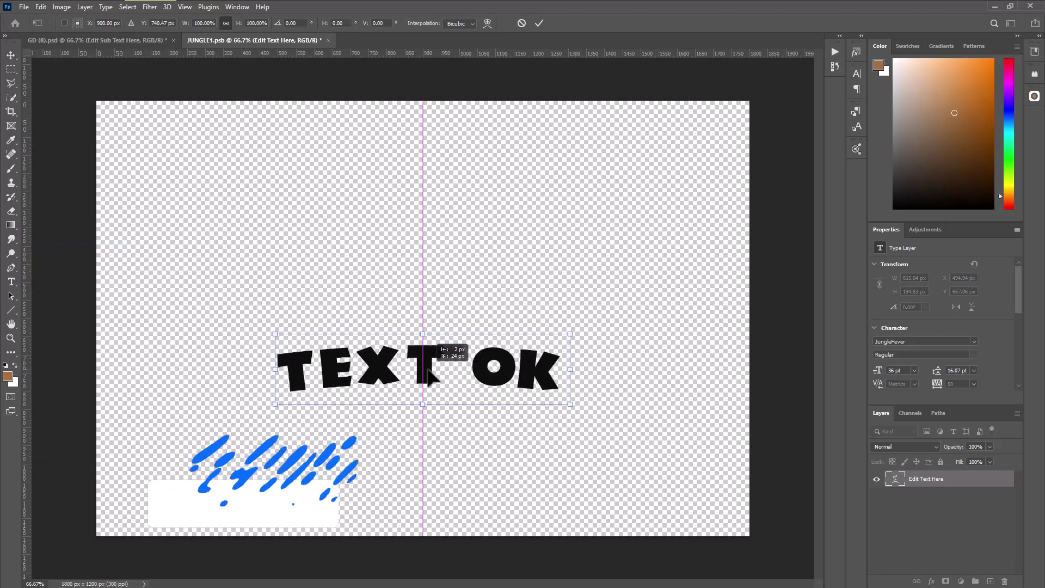
pyautogui.click(11, 55)
pyautogui.click(328, 40)
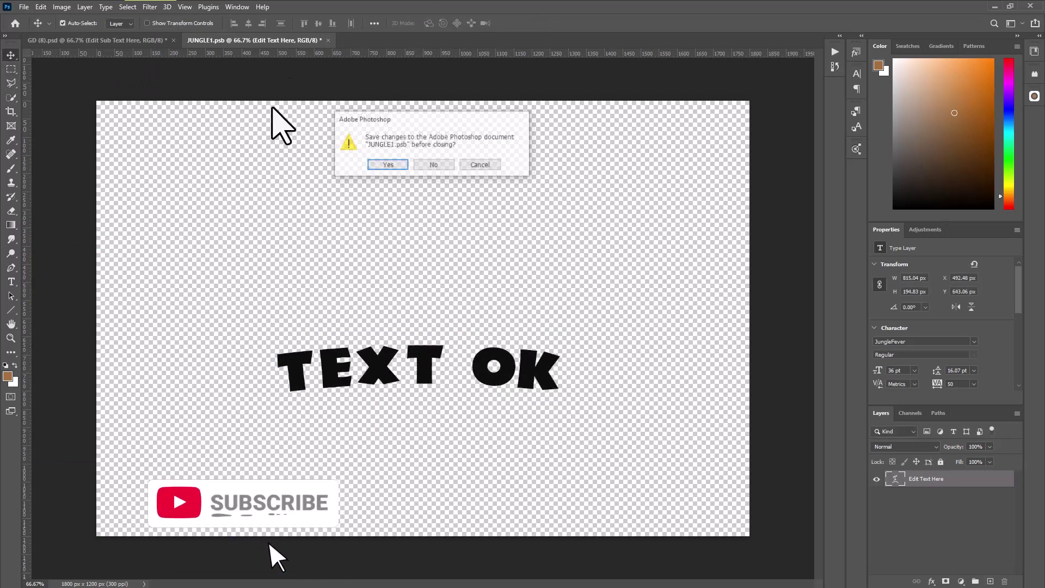
pyautogui.click(387, 165)
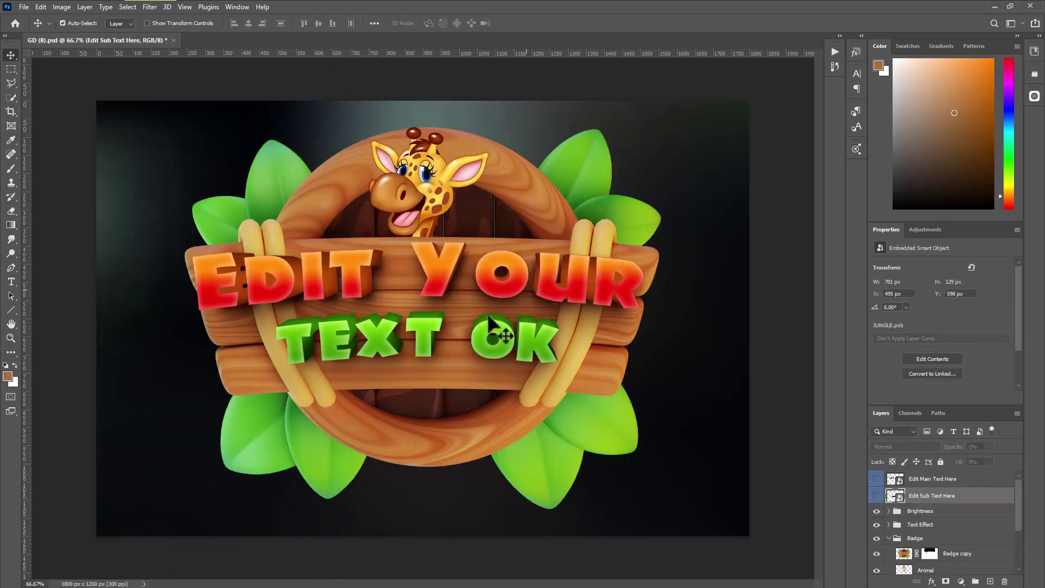
pyautogui.scroll(-1, 948, 536)
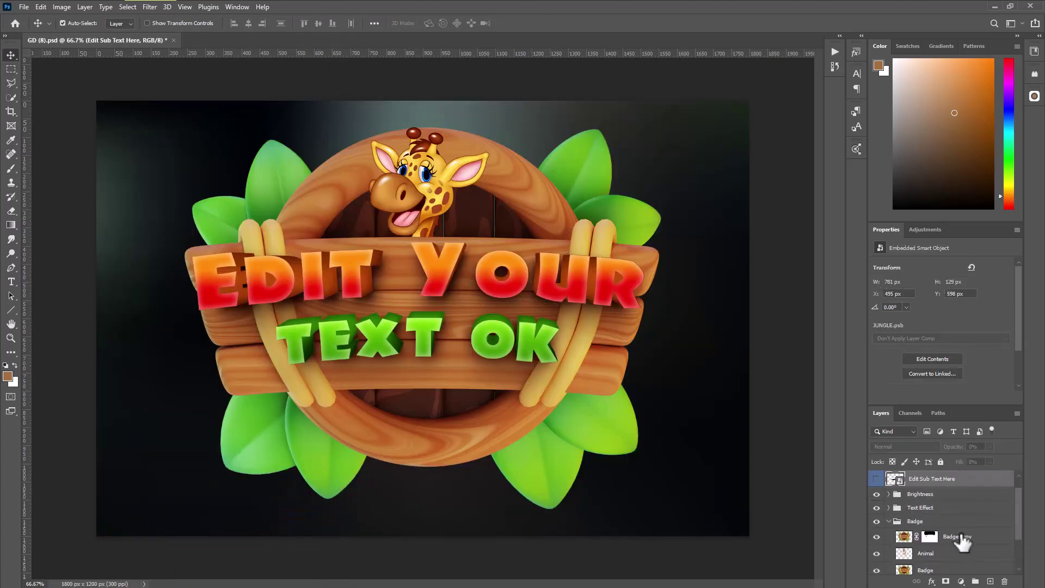
# Expand Text Effect > Text Effect Top, select its Surface layer and list its fx effects
pyautogui.click(977, 512)
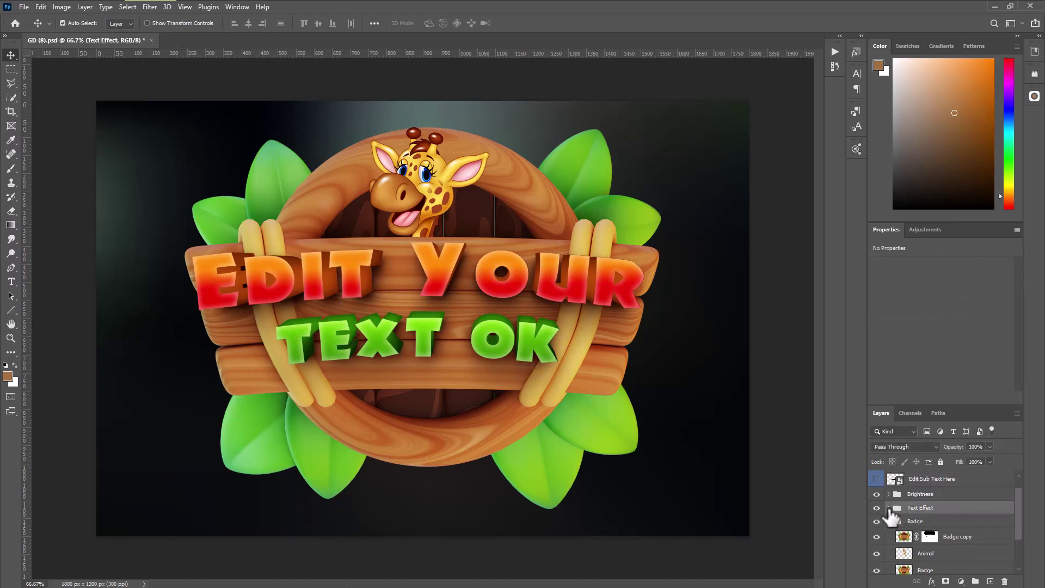
pyautogui.click(888, 508)
pyautogui.click(968, 522)
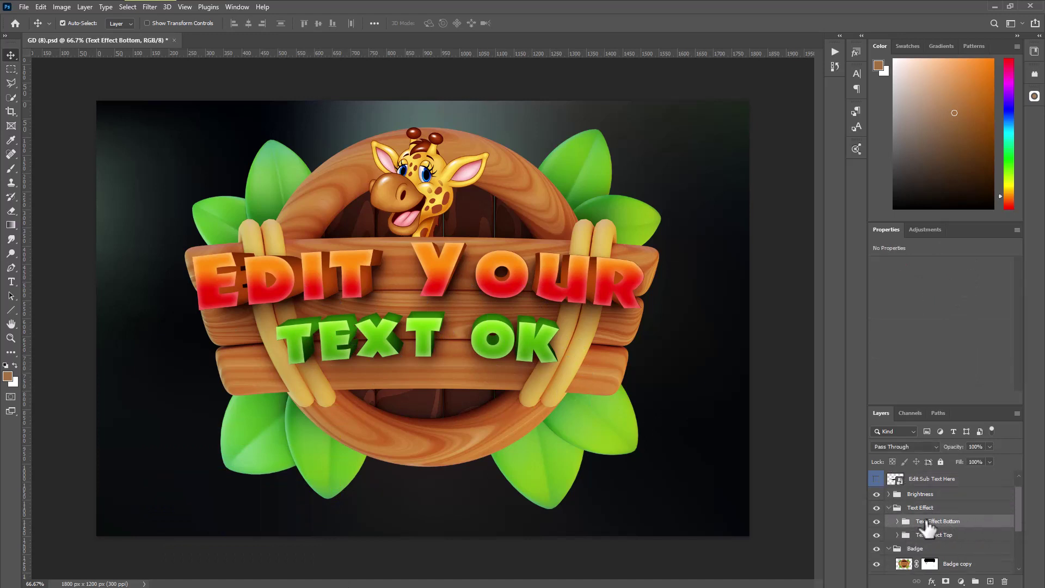
pyautogui.click(879, 522)
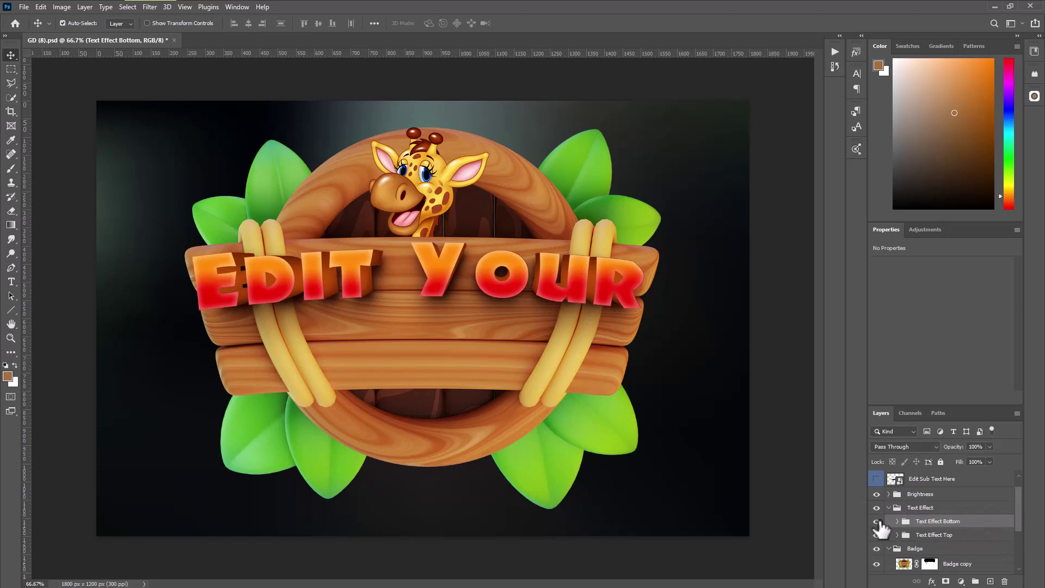
pyautogui.hotkey('ctrl', 'z')
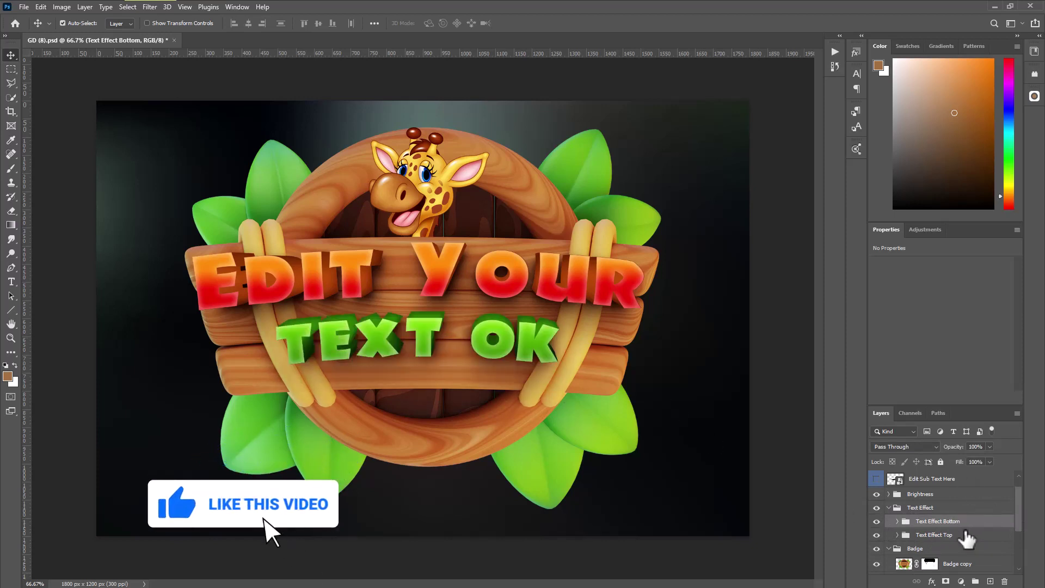
pyautogui.click(968, 536)
pyautogui.scroll(-2, 1000, 542)
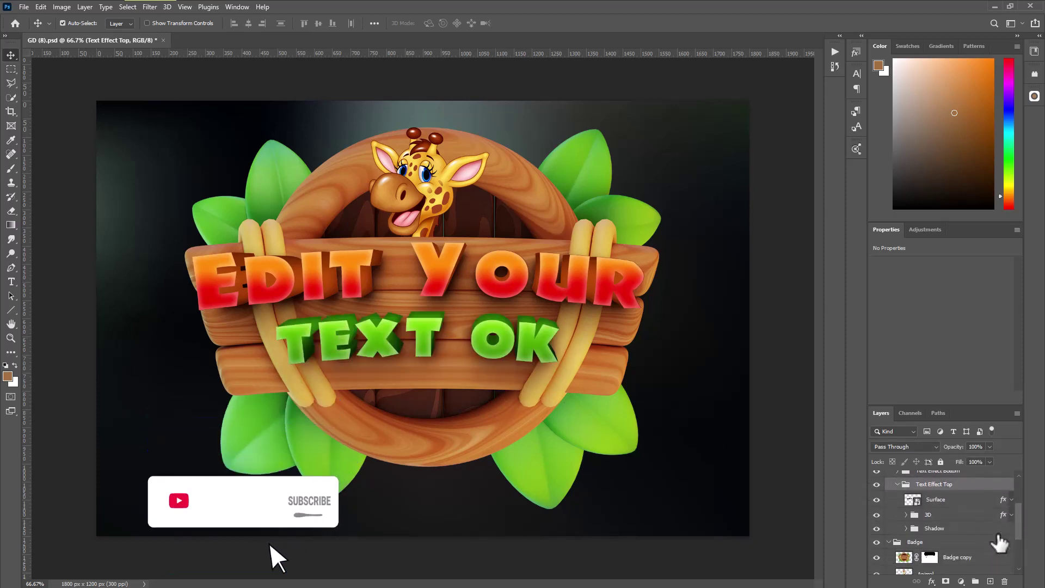
pyautogui.click(1005, 501)
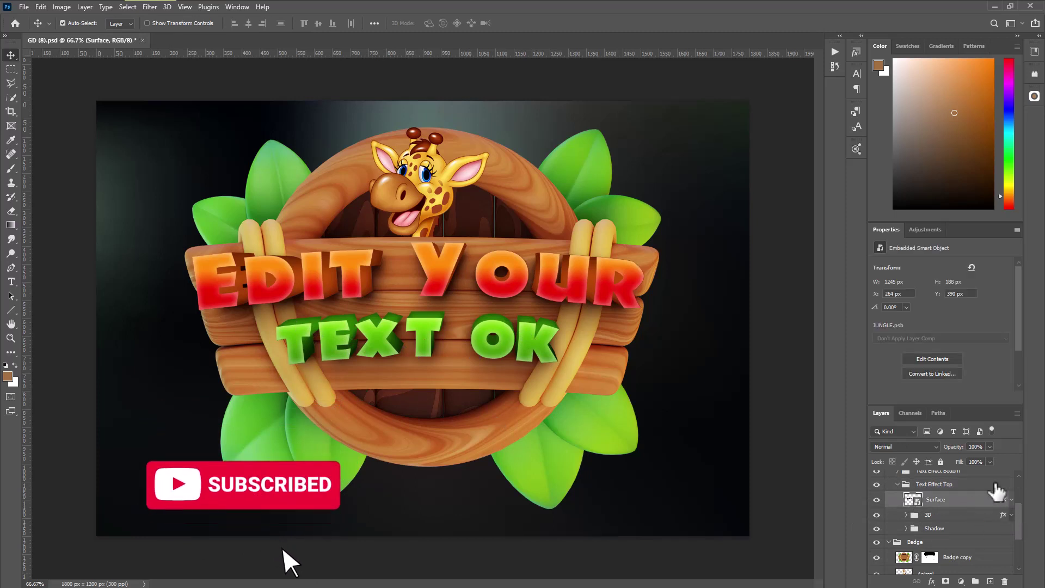
pyautogui.click(932, 581)
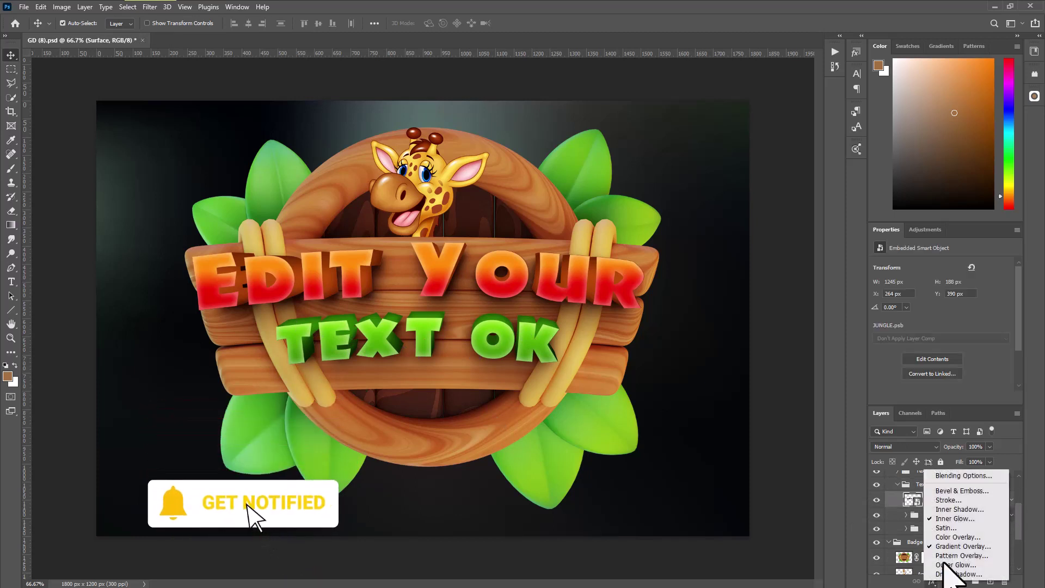
# Open the Surface layer's Gradient Overlay editor and try the blue Blue_17 preset
pyautogui.click(966, 497)
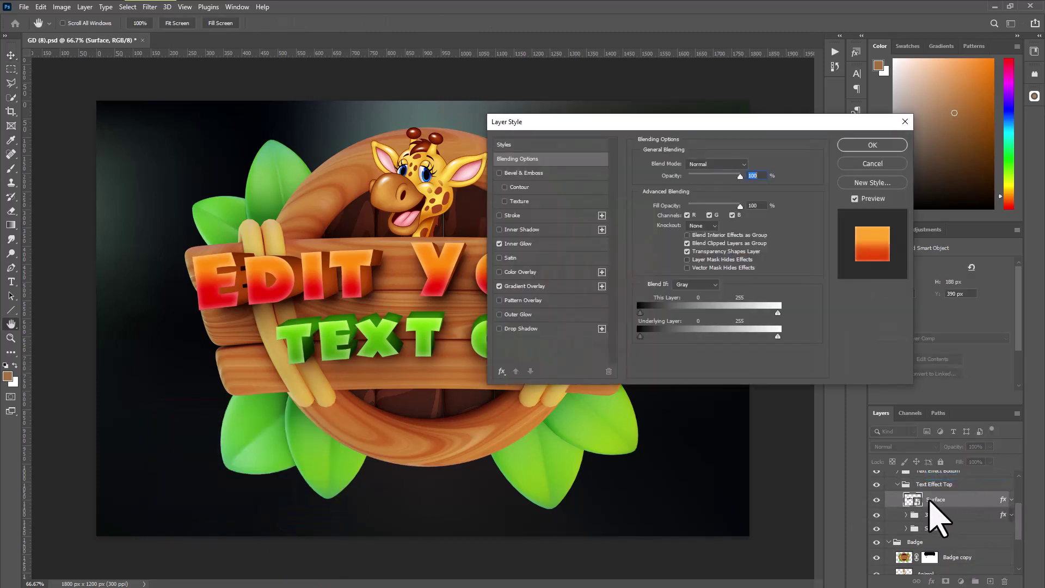
pyautogui.click(498, 287)
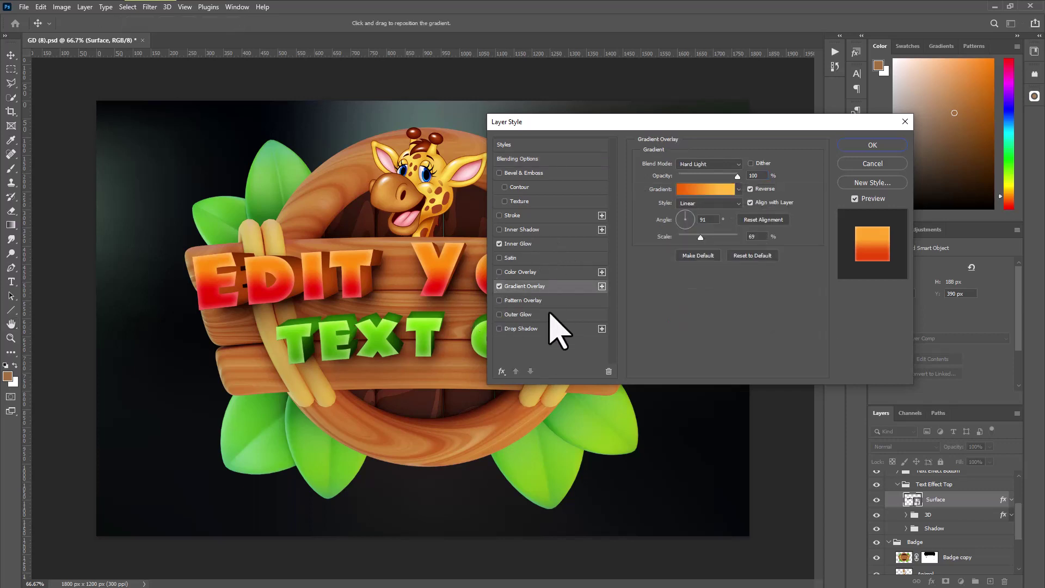
pyautogui.click(708, 191)
pyautogui.click(738, 140)
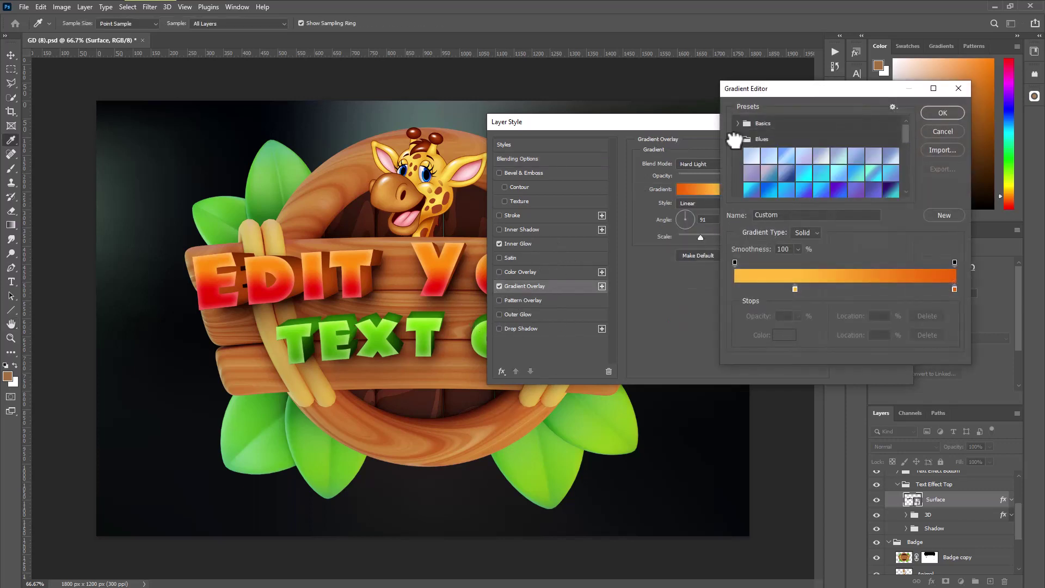
pyautogui.click(872, 175)
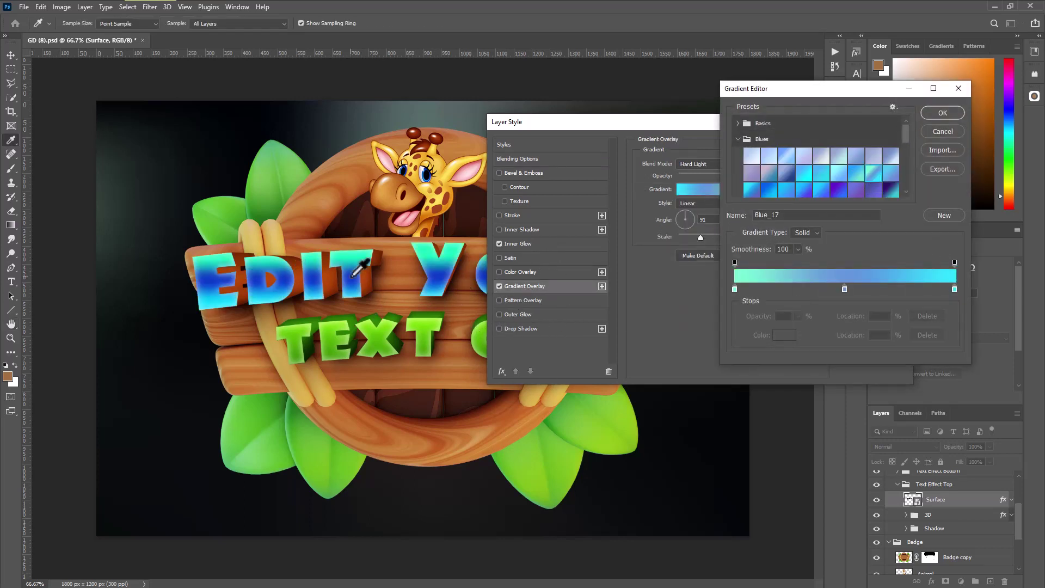
pyautogui.scroll(-3, 875, 175)
pyautogui.scroll(-3, 875, 180)
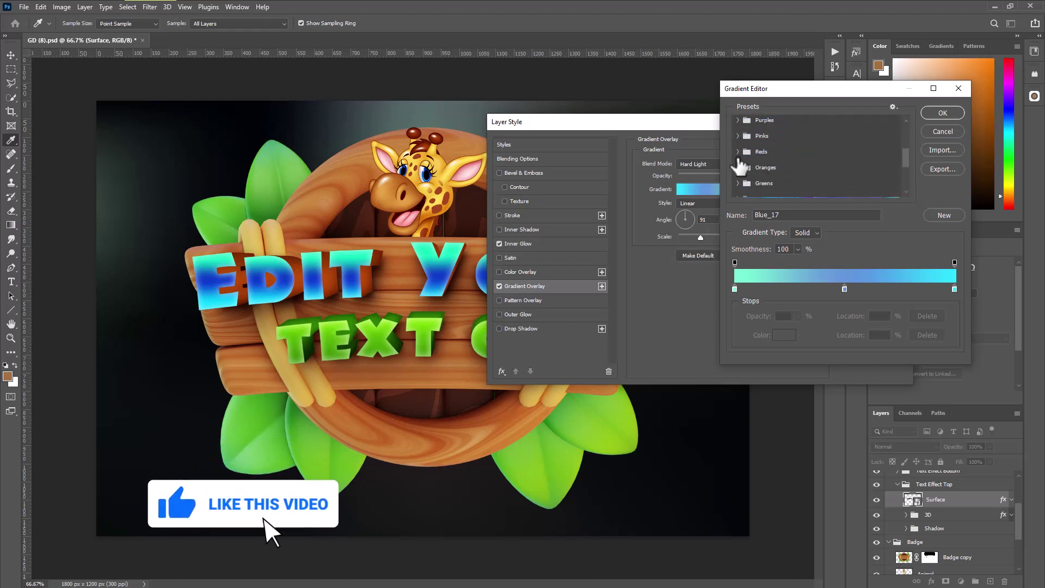
# Switch the overlay to the yellow-to-red Orange_10 gradient and show the Inner Glow settings
pyautogui.click(738, 152)
pyautogui.scroll(-1, 742, 158)
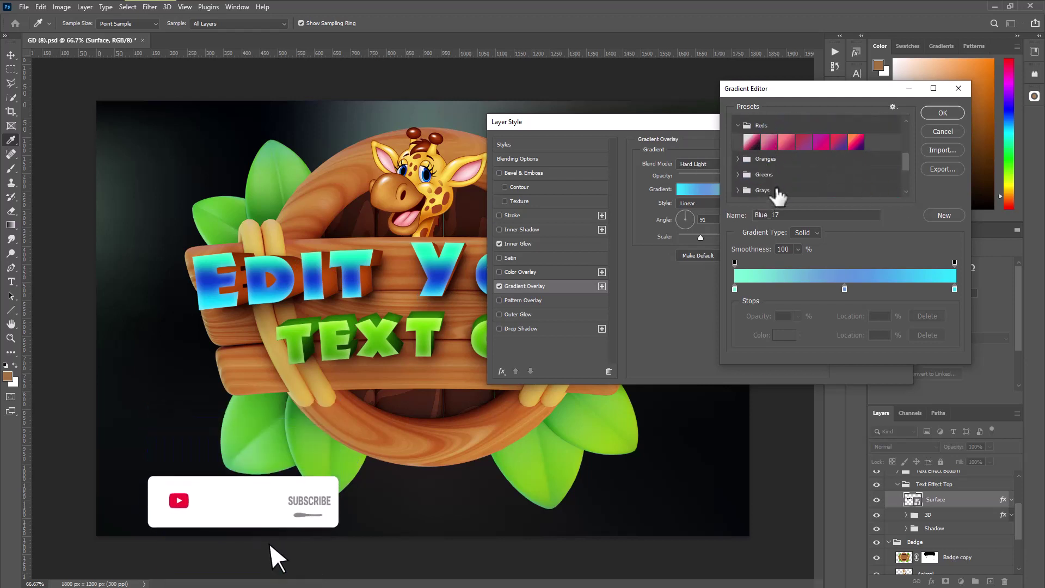
pyautogui.click(739, 150)
pyautogui.click(804, 140)
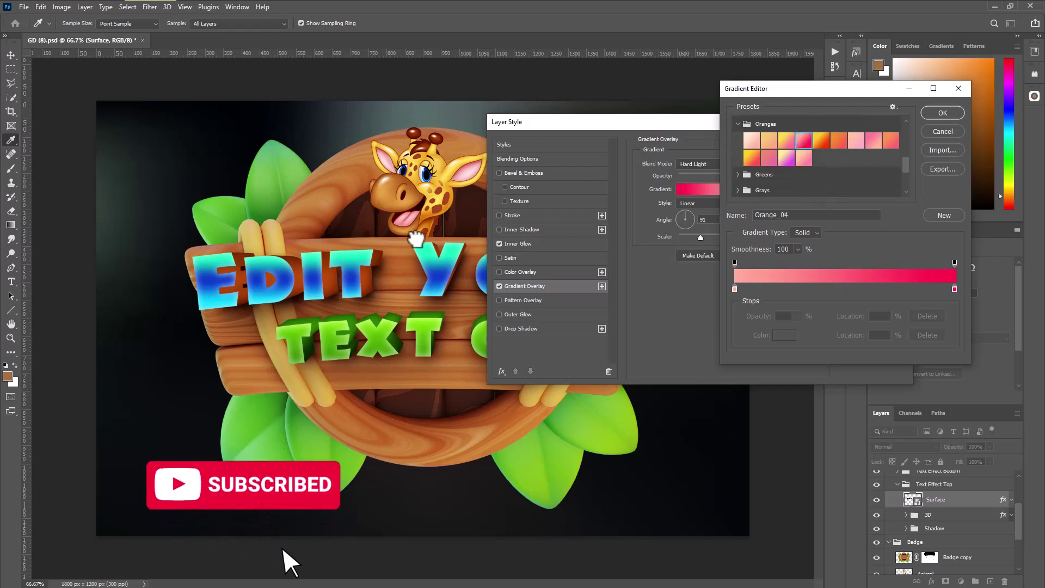
pyautogui.scroll(-1, 765, 161)
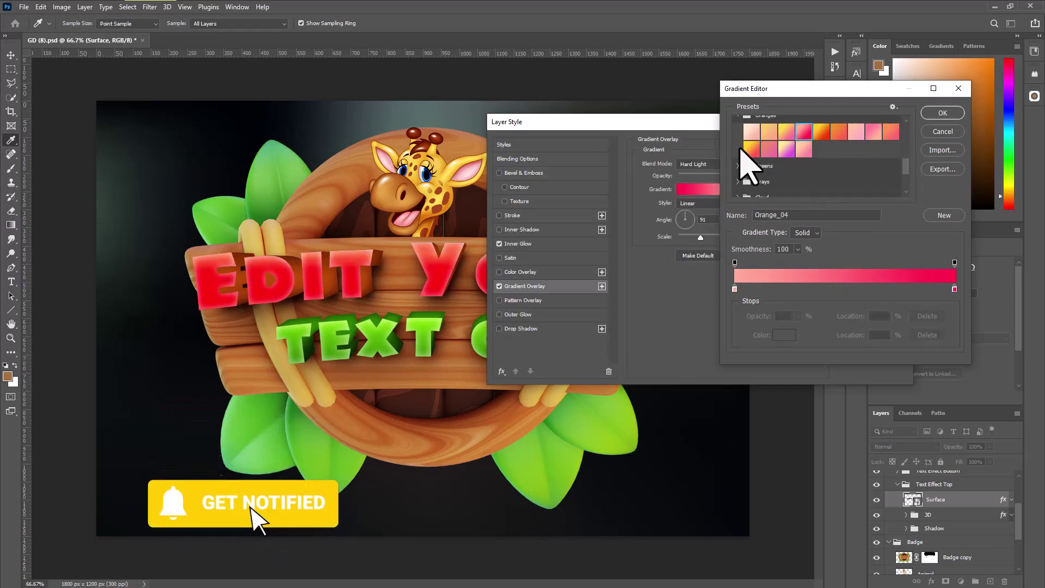
pyautogui.click(750, 148)
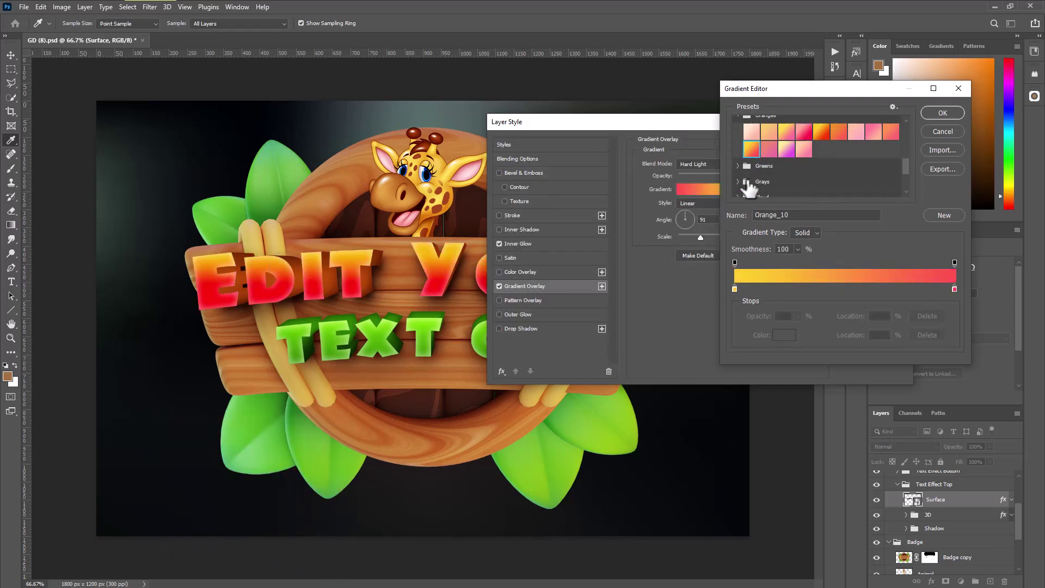
pyautogui.click(948, 112)
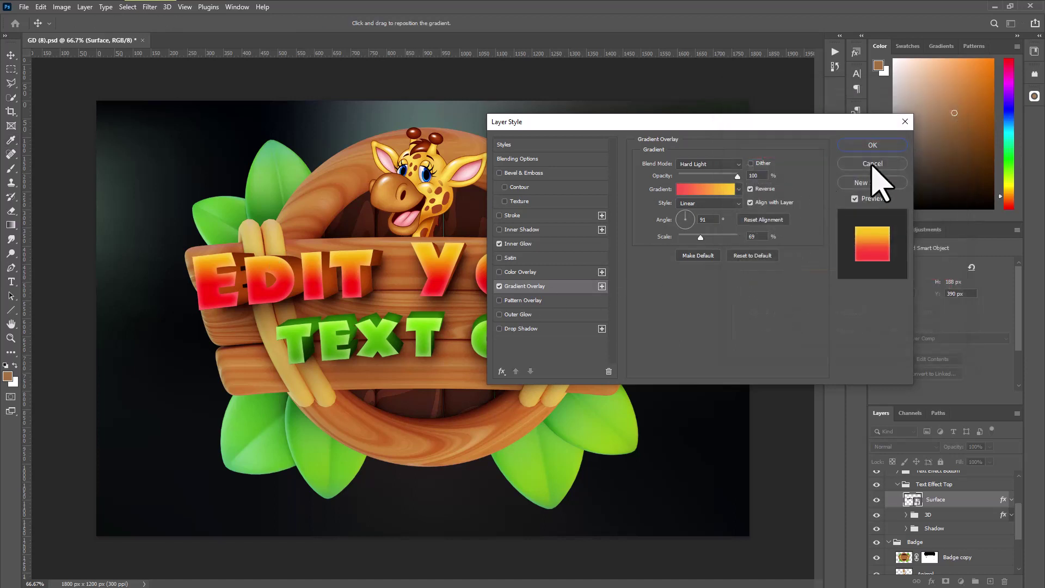
pyautogui.click(516, 244)
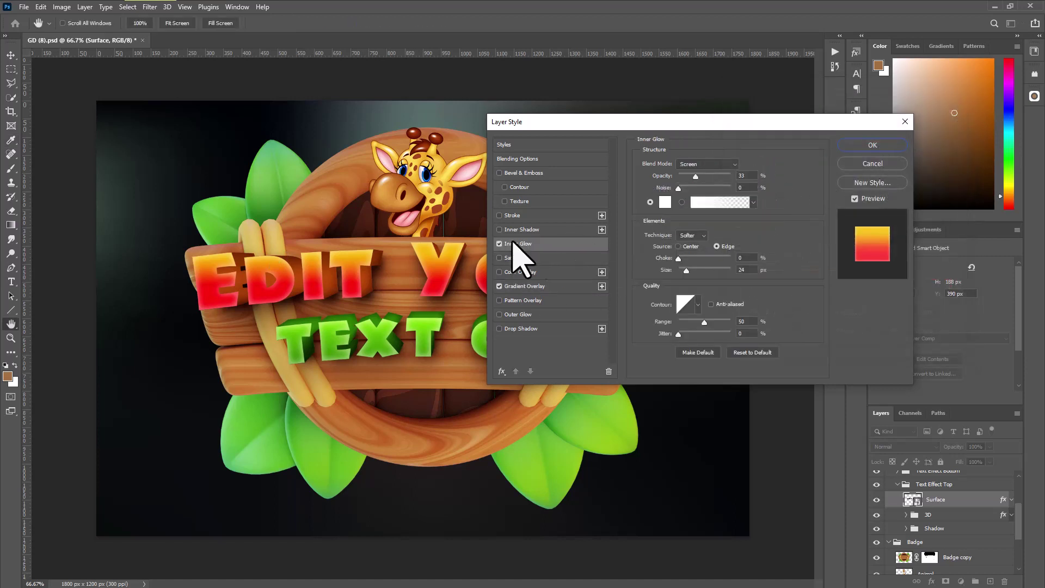
# Set the inner glow to near-white f7f0f0 at about 58% opacity and apply the style
pyautogui.click(666, 204)
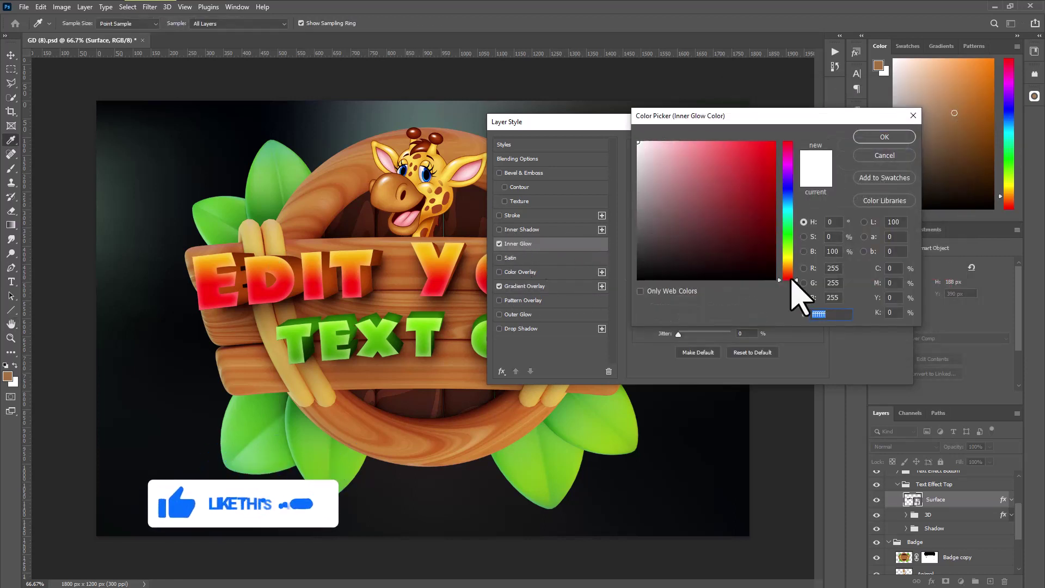
pyautogui.click(771, 279)
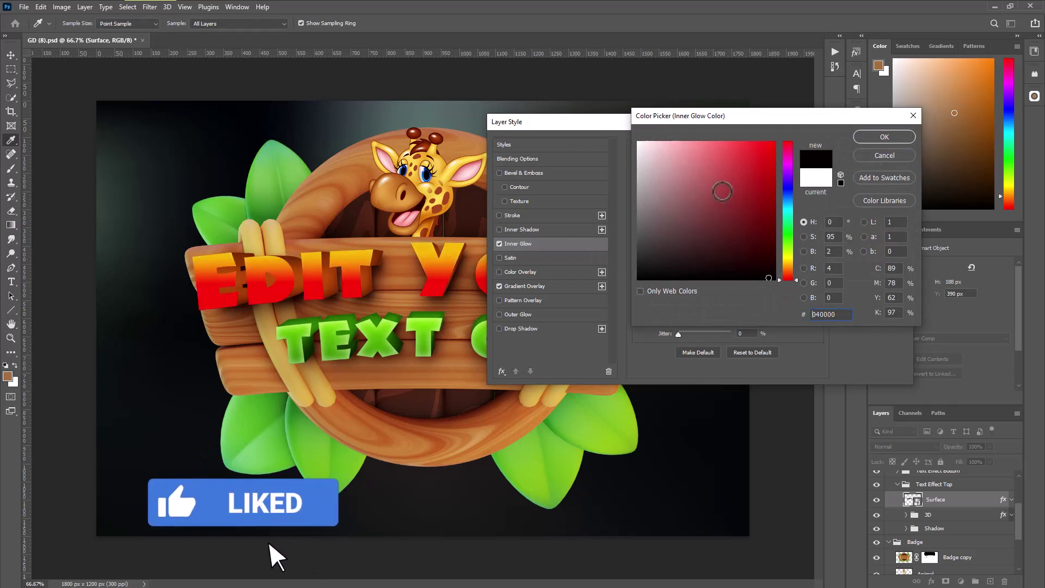
pyautogui.click(771, 147)
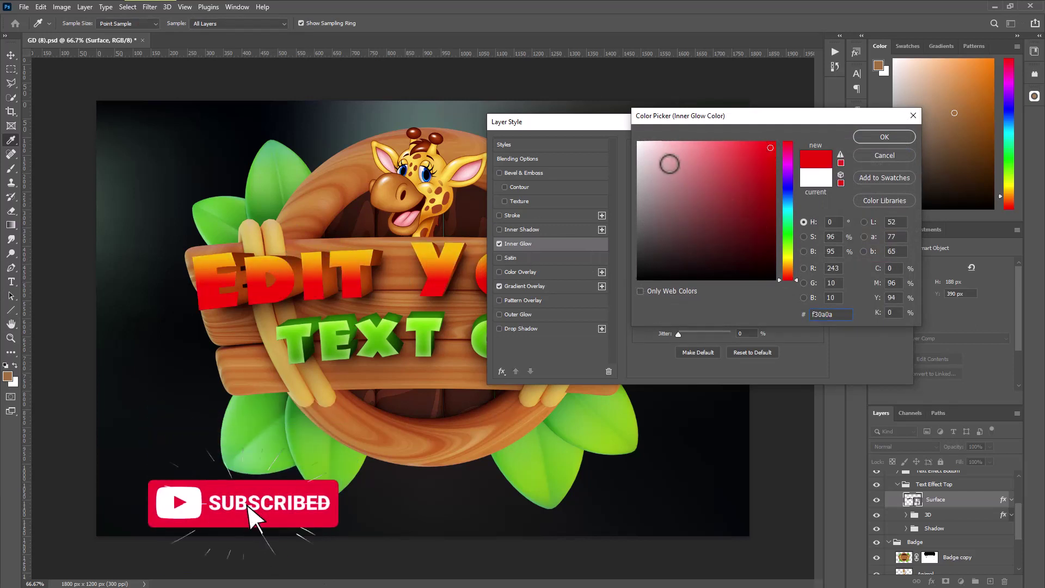
pyautogui.click(643, 146)
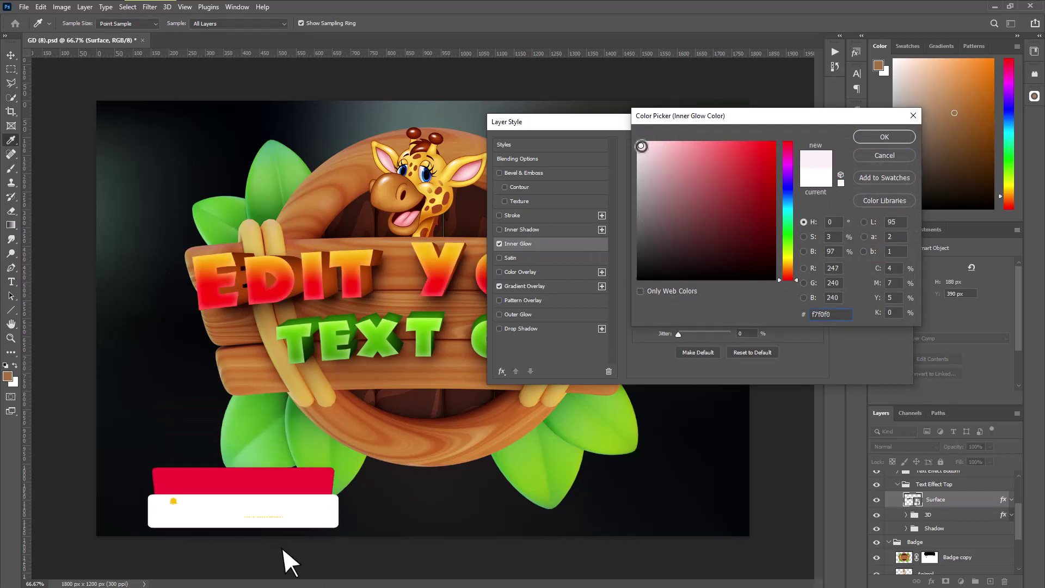
pyautogui.click(882, 140)
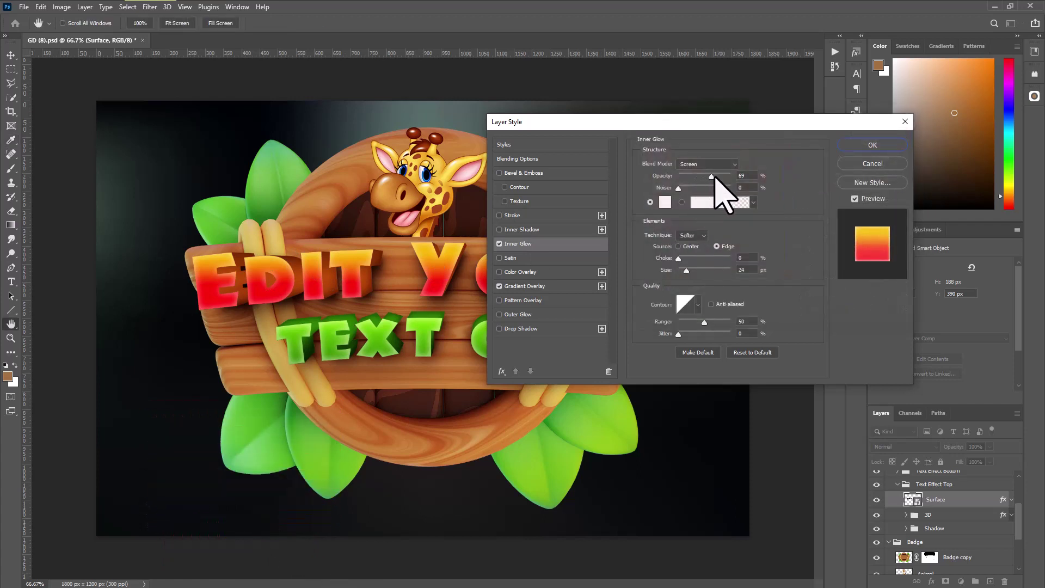
pyautogui.click(714, 176)
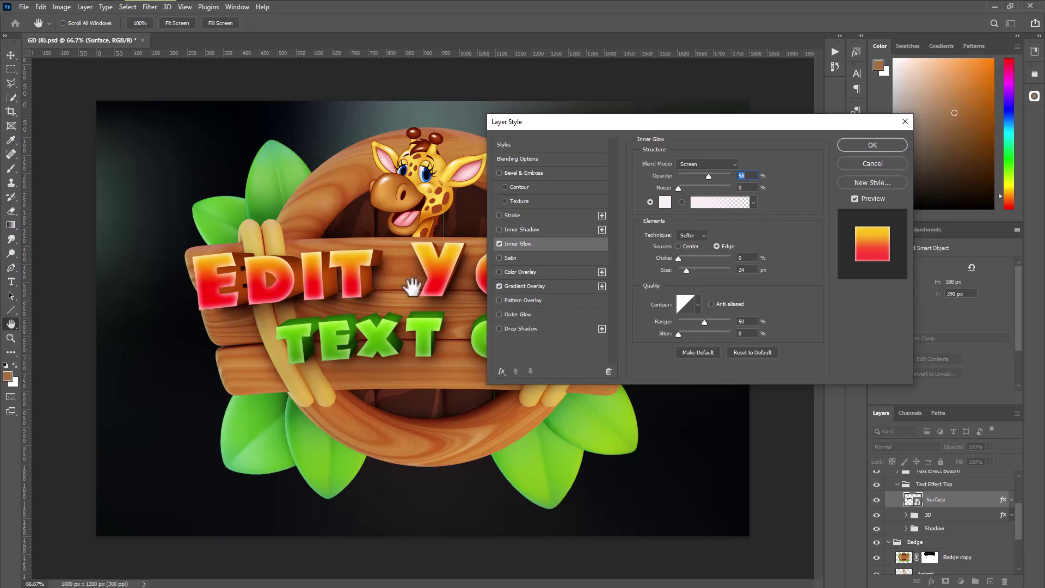
pyautogui.click(877, 165)
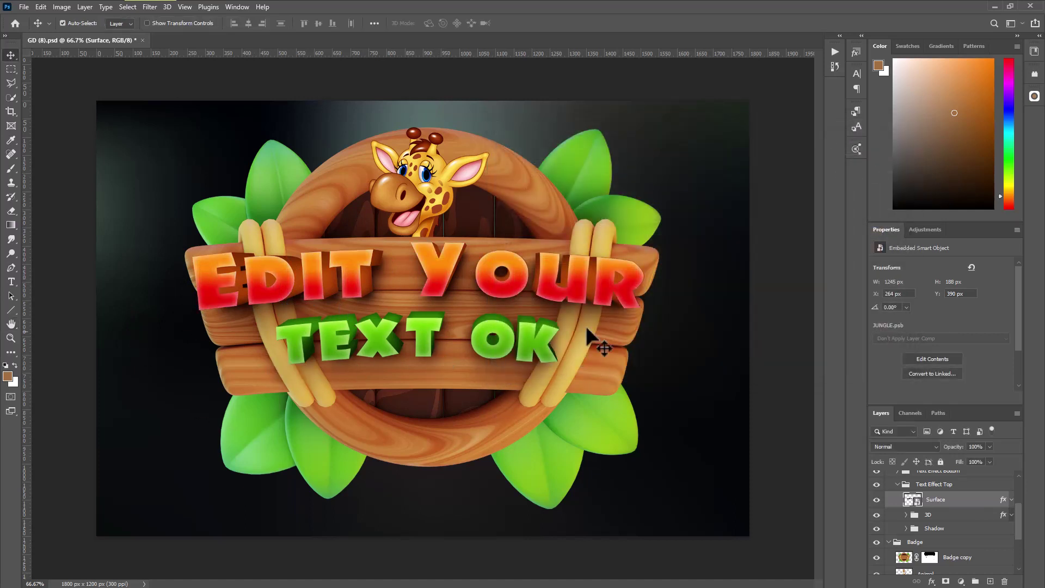
pyautogui.click(934, 484)
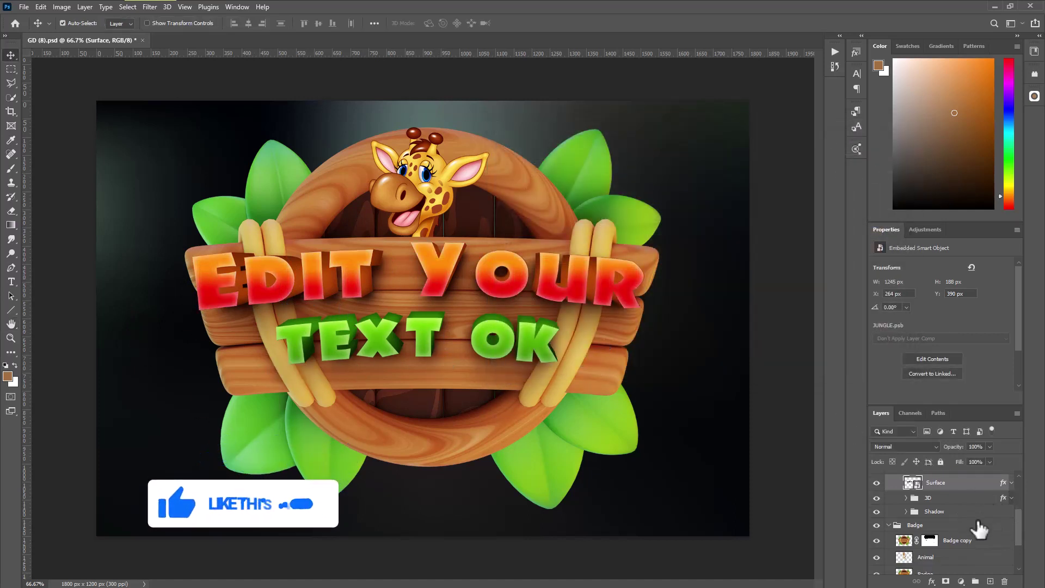
pyautogui.click(898, 501)
pyautogui.scroll(1, 989, 533)
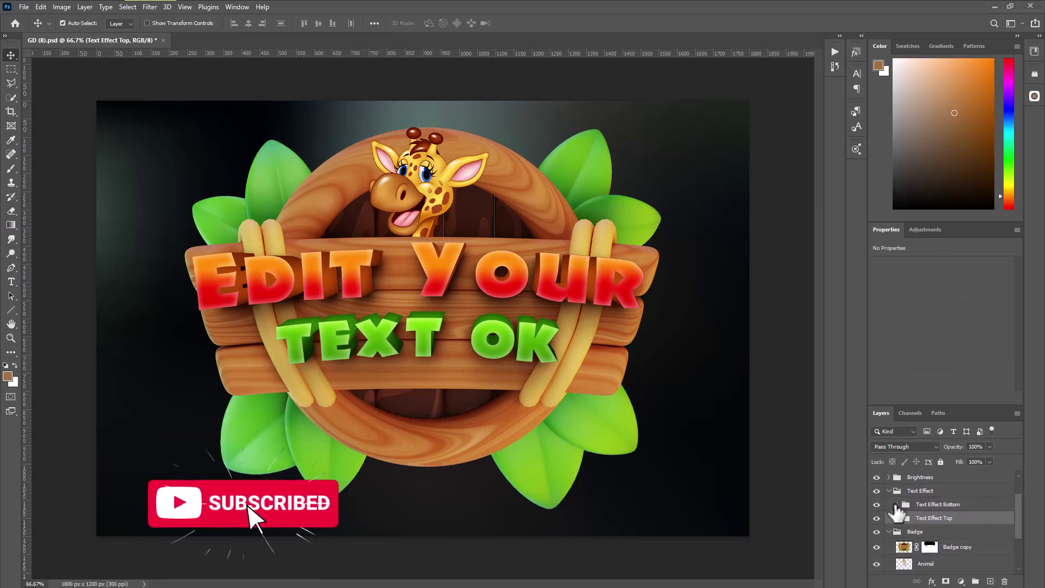
pyautogui.click(897, 504)
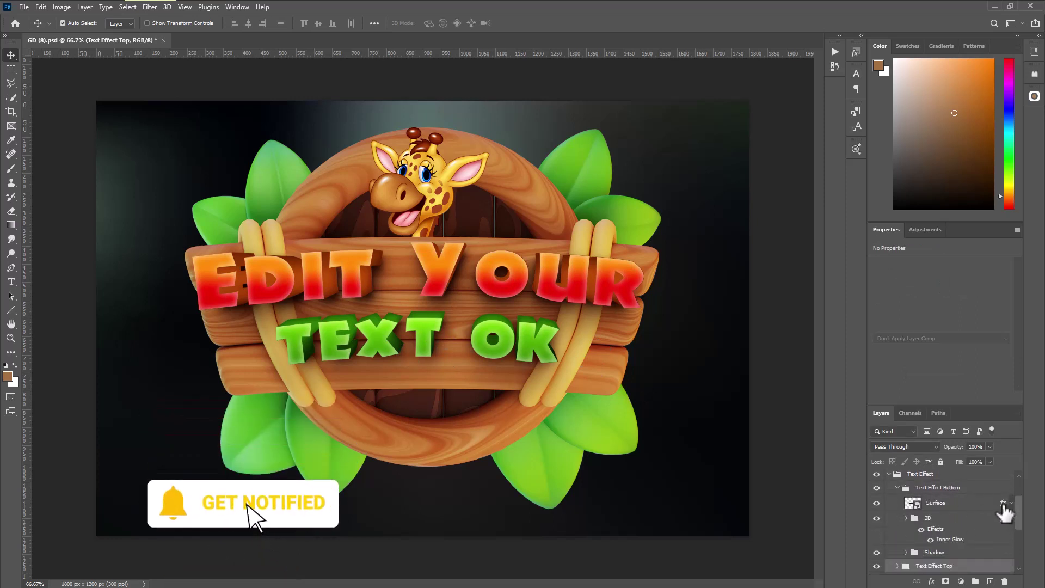
pyautogui.click(1003, 506)
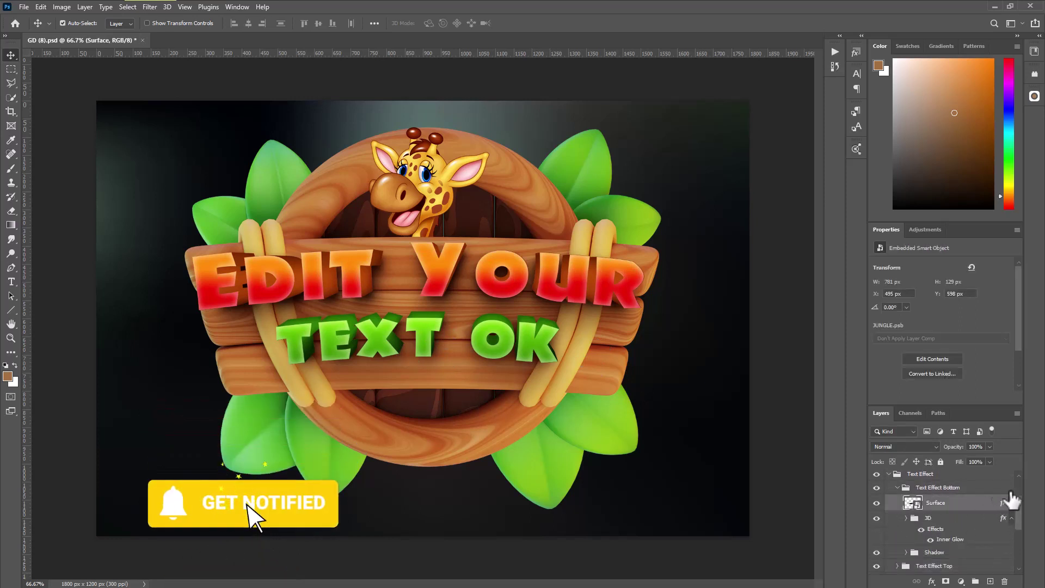
pyautogui.click(961, 581)
pyautogui.click(933, 582)
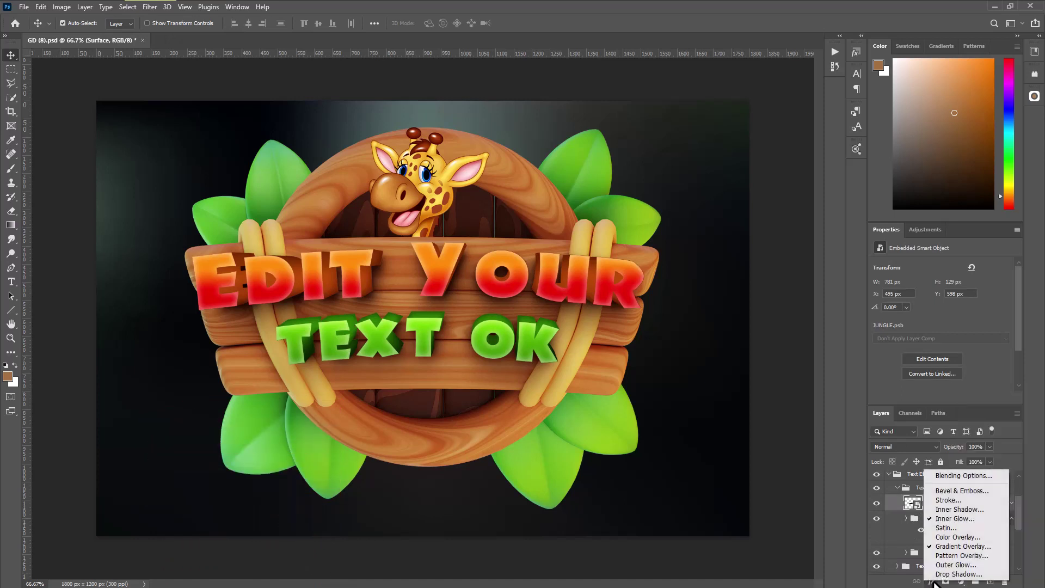
pyautogui.click(953, 478)
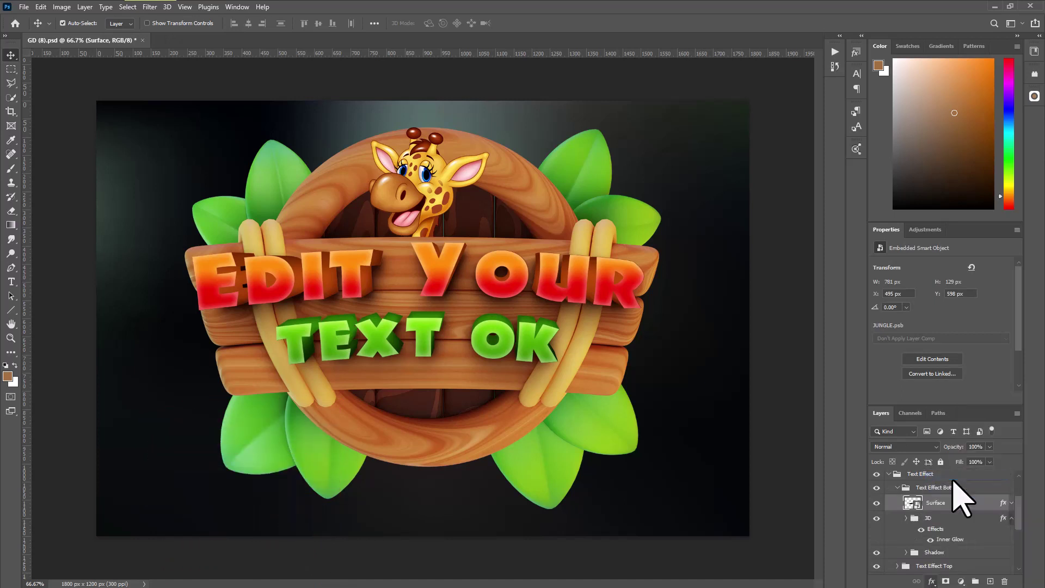
pyautogui.click(524, 287)
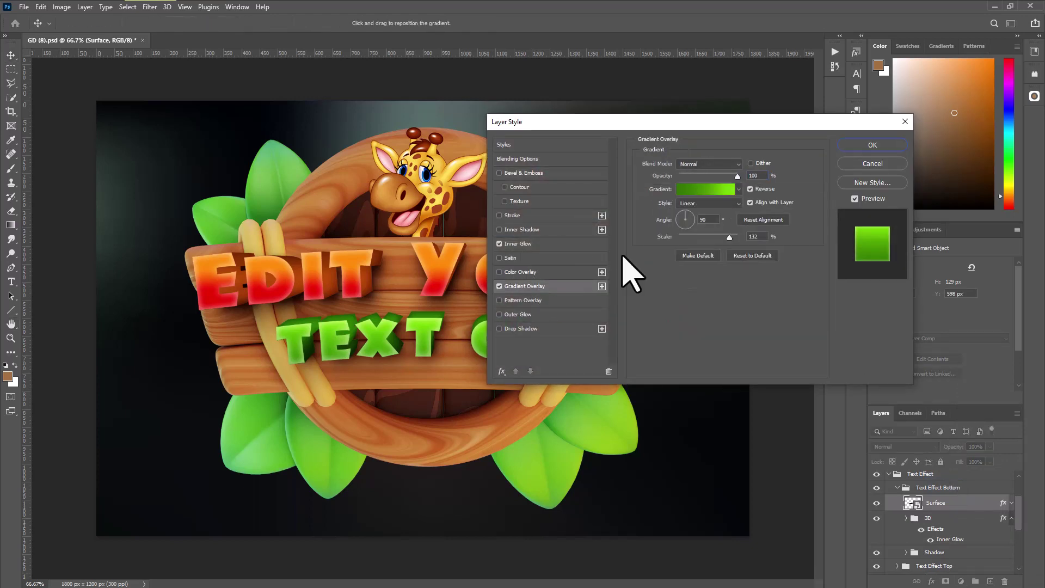
pyautogui.click(719, 189)
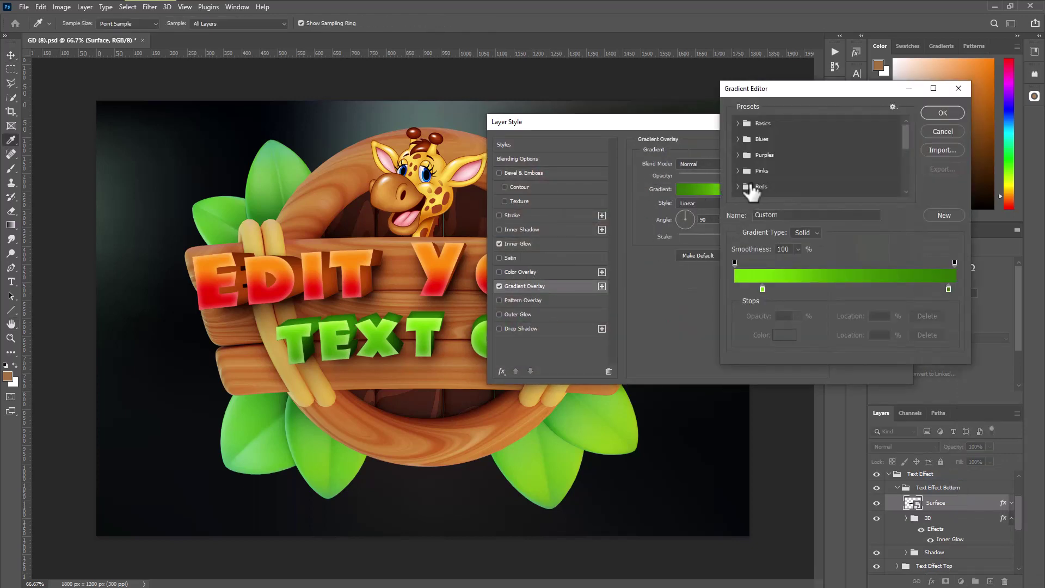
pyautogui.scroll(-5, 766, 192)
pyautogui.click(741, 189)
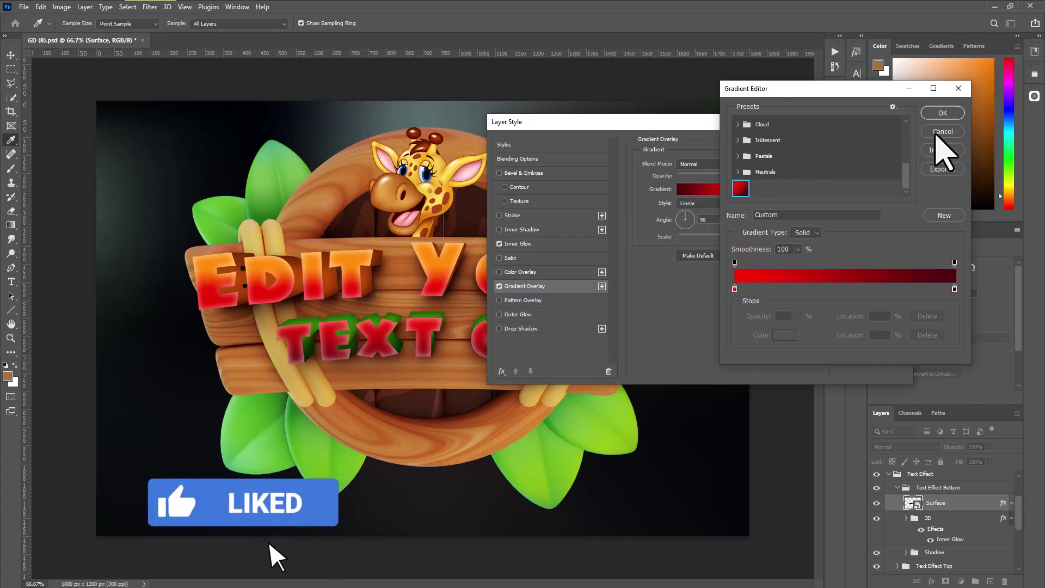
pyautogui.click(942, 131)
pyautogui.click(869, 162)
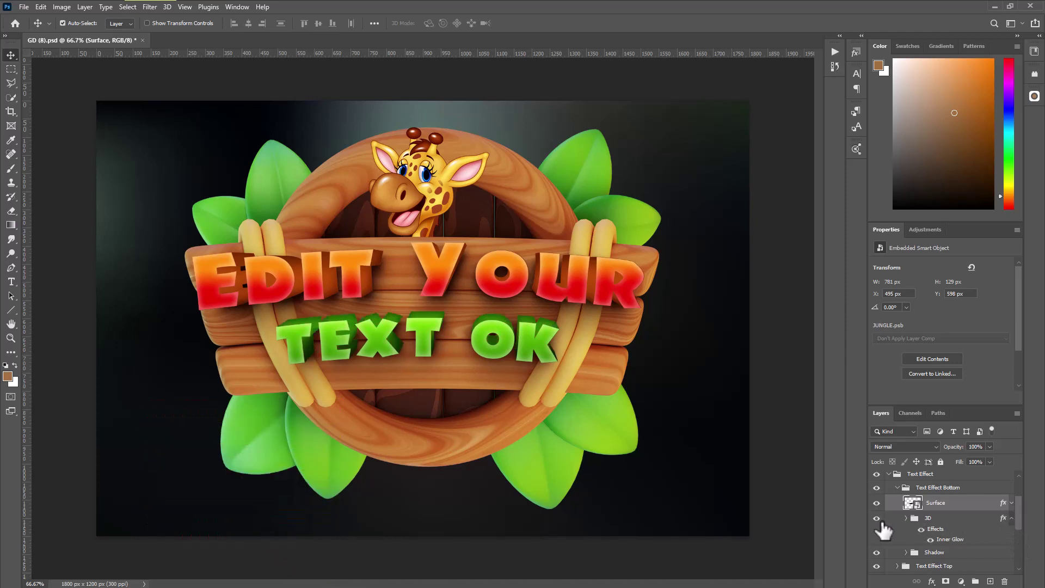
# Scroll through the Layers panel and select the 3D layer
pyautogui.scroll(-5, 982, 534)
pyautogui.scroll(-5, 982, 533)
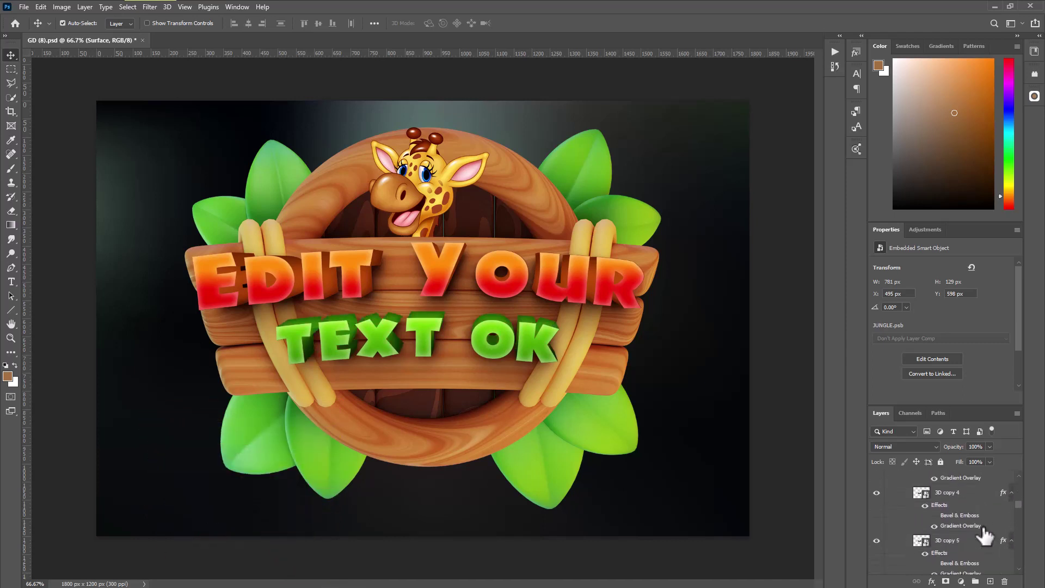
pyautogui.scroll(-5, 982, 533)
pyautogui.scroll(-5, 983, 535)
pyautogui.scroll(5, 985, 536)
pyautogui.scroll(5, 987, 536)
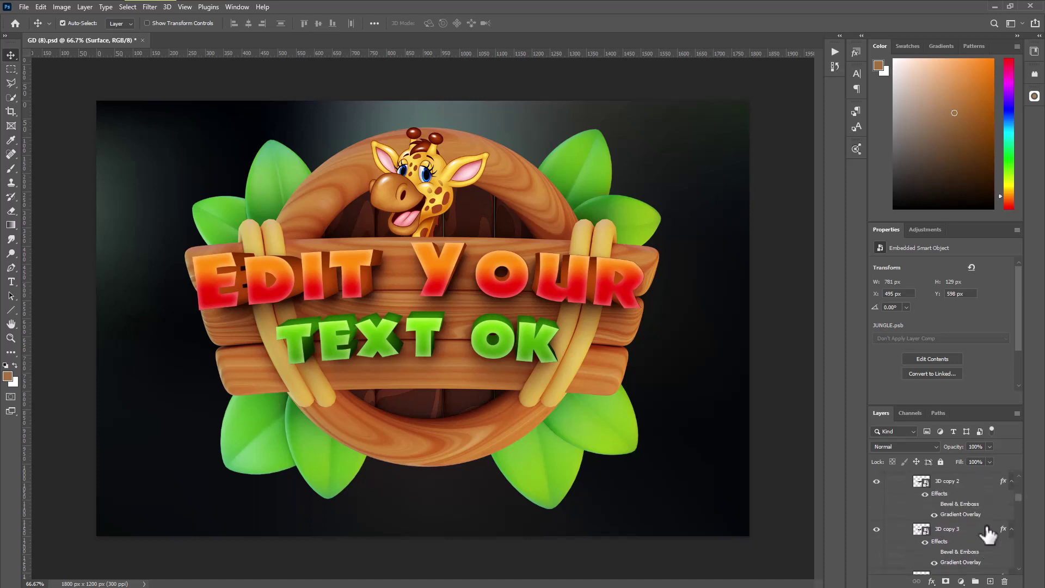
pyautogui.scroll(5, 988, 535)
pyautogui.scroll(5, 990, 535)
pyautogui.scroll(-2, 990, 535)
pyautogui.scroll(-2, 991, 536)
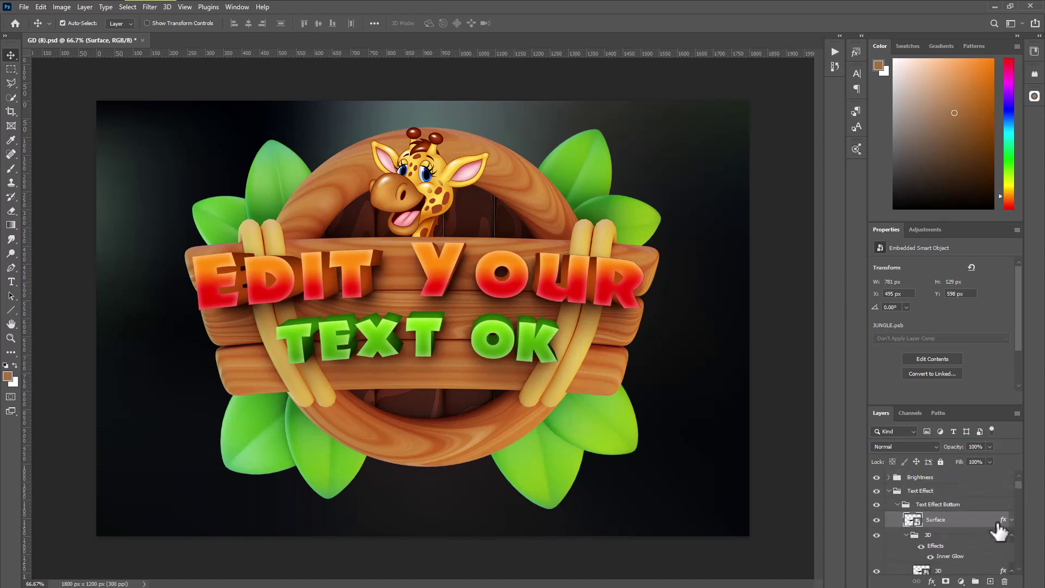
pyautogui.scroll(-1, 1006, 538)
pyautogui.click(1005, 521)
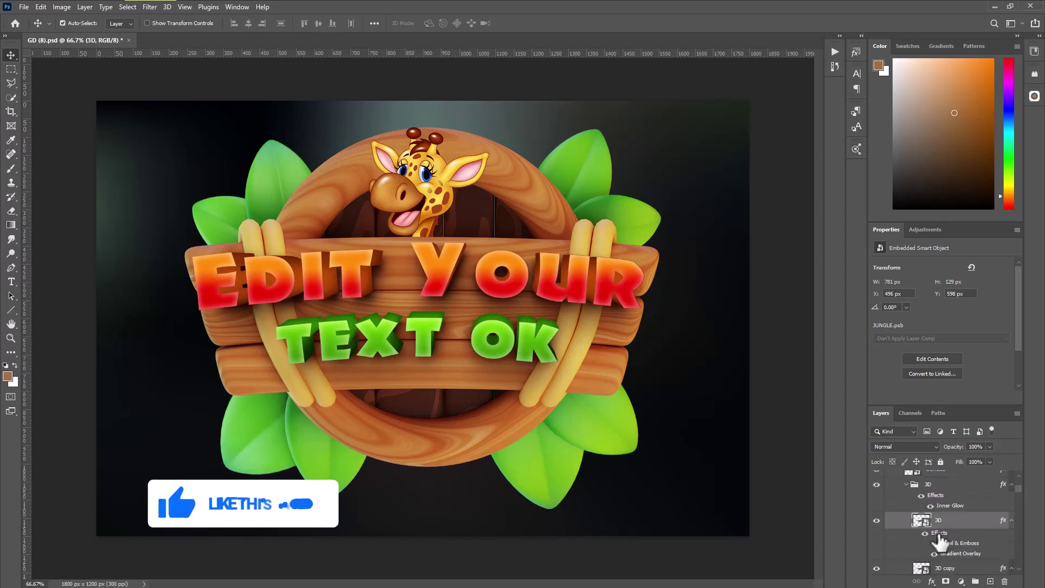
# Change the 3D layer's gradient overlay to the first Grays preset, Gray_01
pyautogui.doubleClick(961, 553)
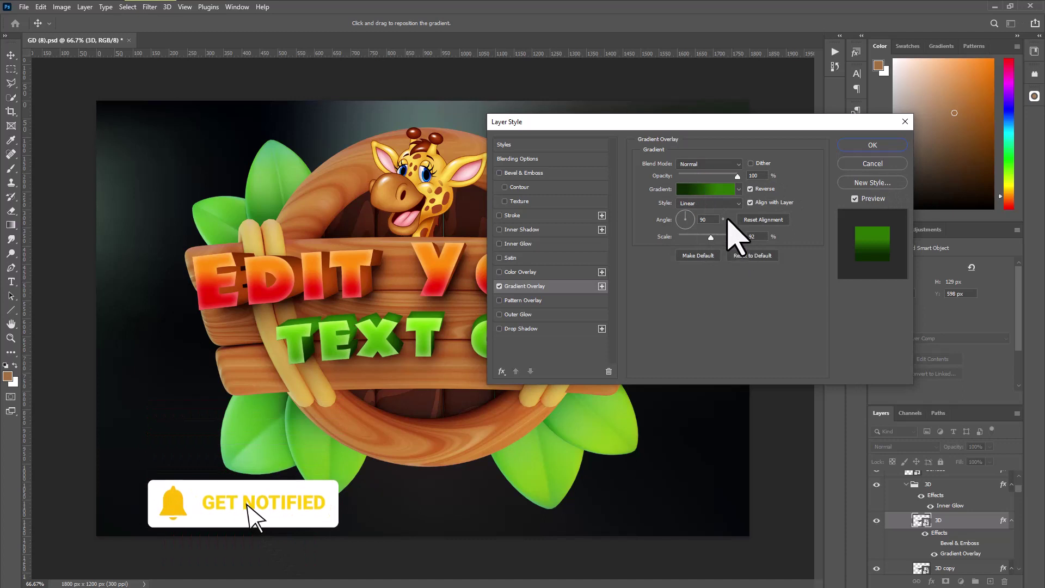
pyautogui.click(719, 189)
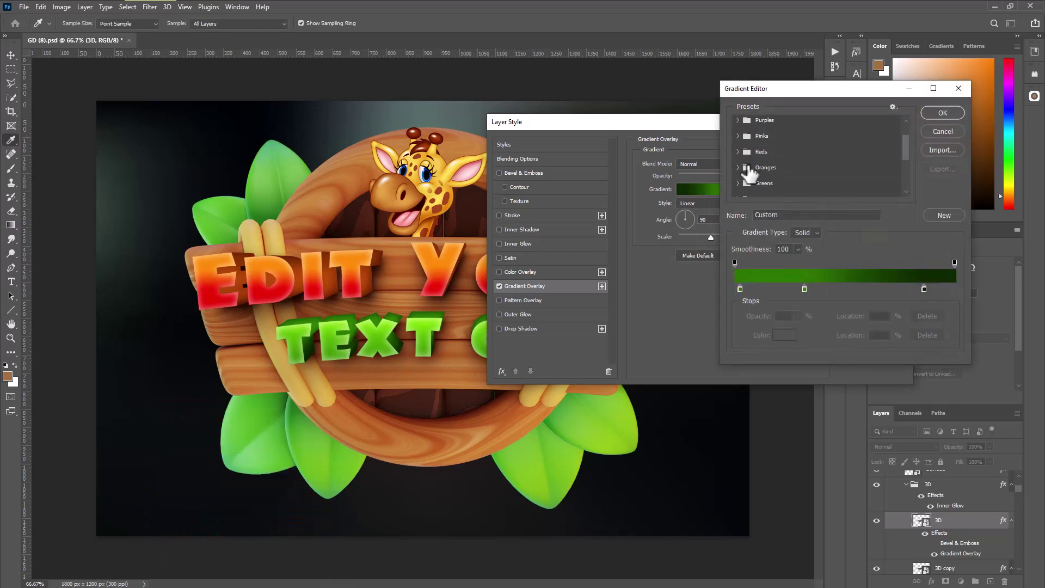
pyautogui.click(738, 156)
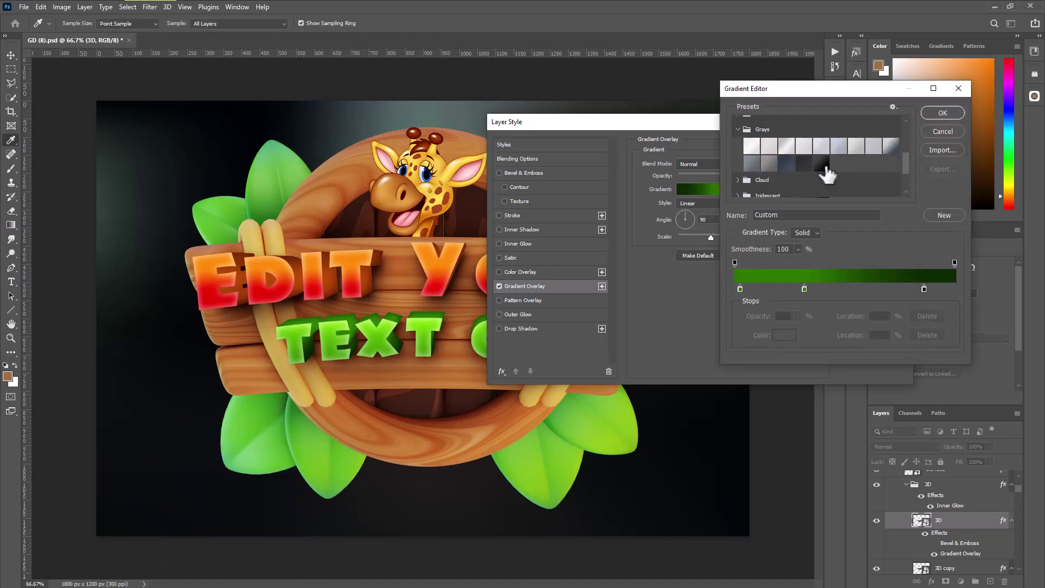
pyautogui.click(752, 145)
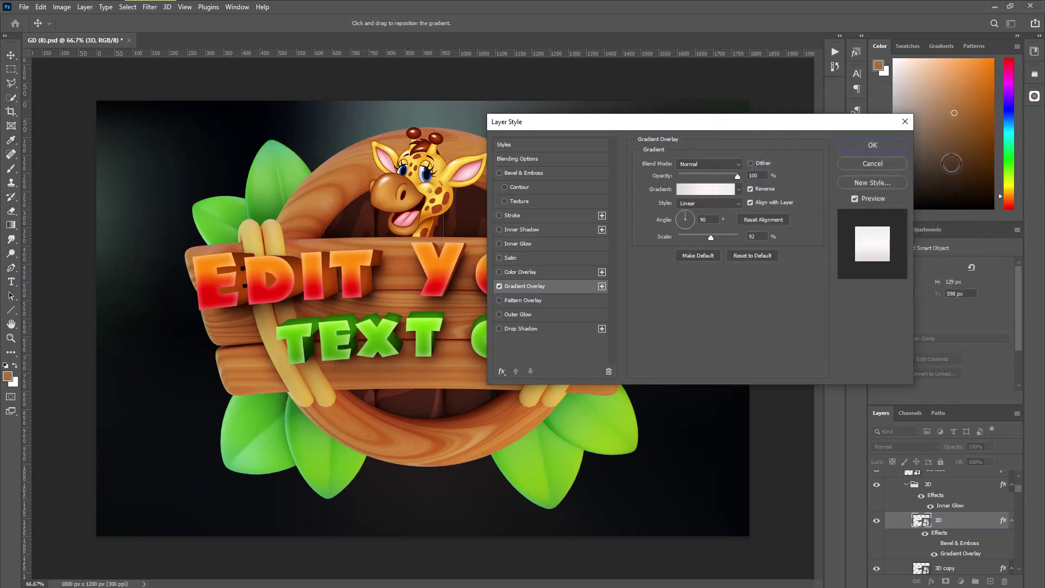
pyautogui.click(882, 148)
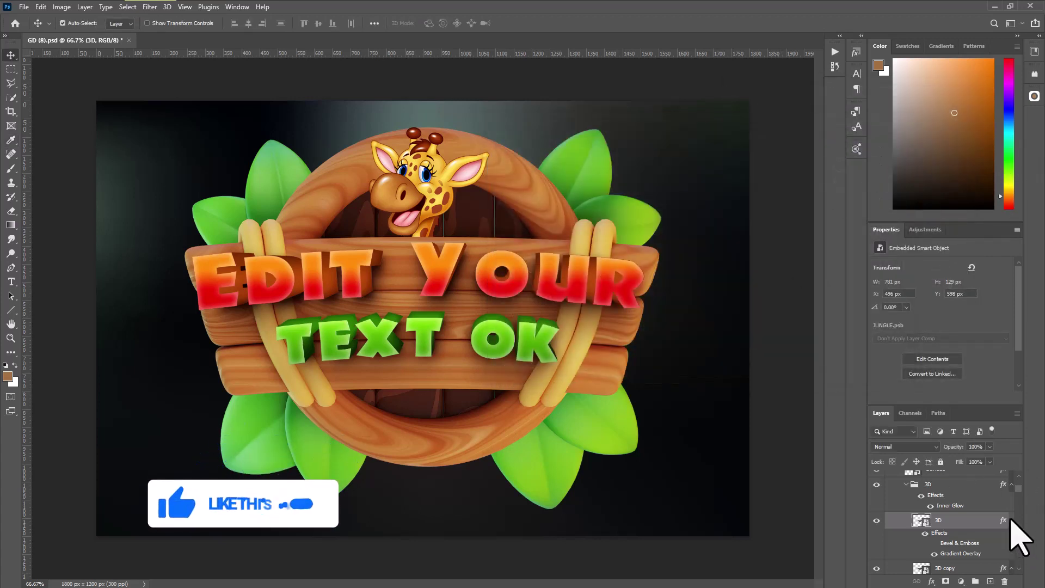
# Copy the 3D layer's style and paste it onto the 3D copy layer
pyautogui.click(1012, 522)
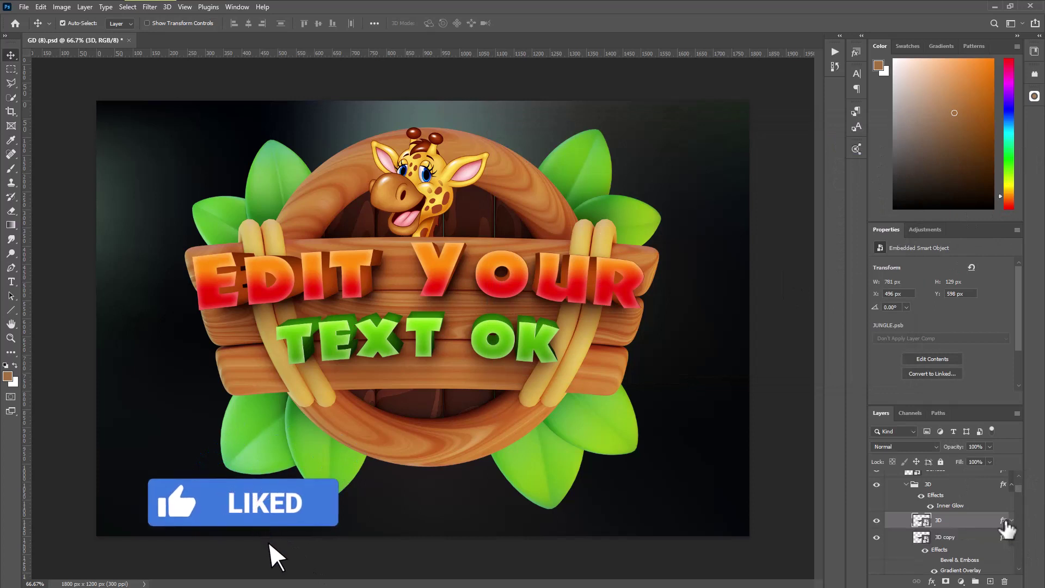
pyautogui.rightClick(1004, 523)
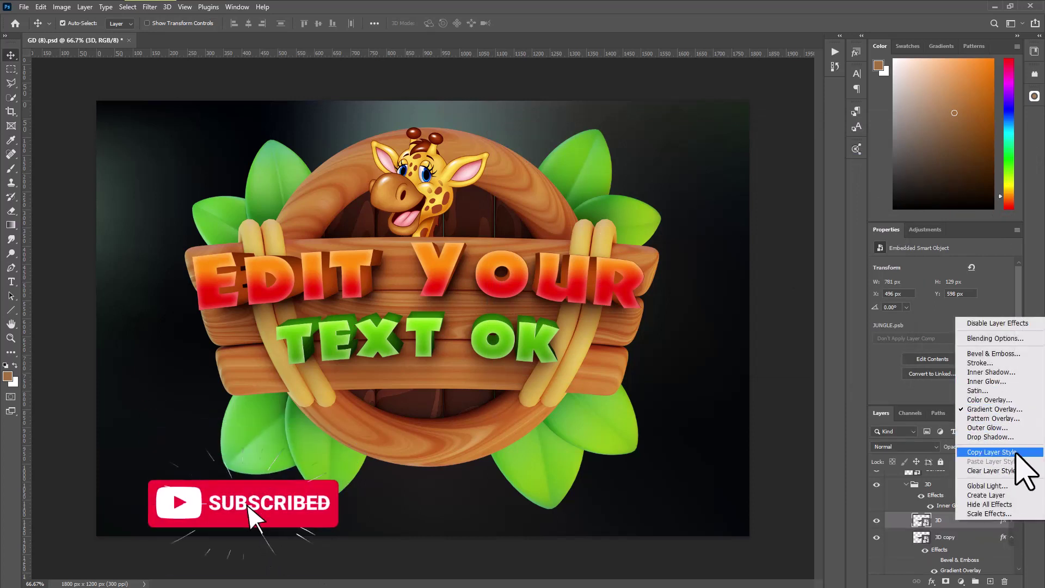
pyautogui.click(996, 454)
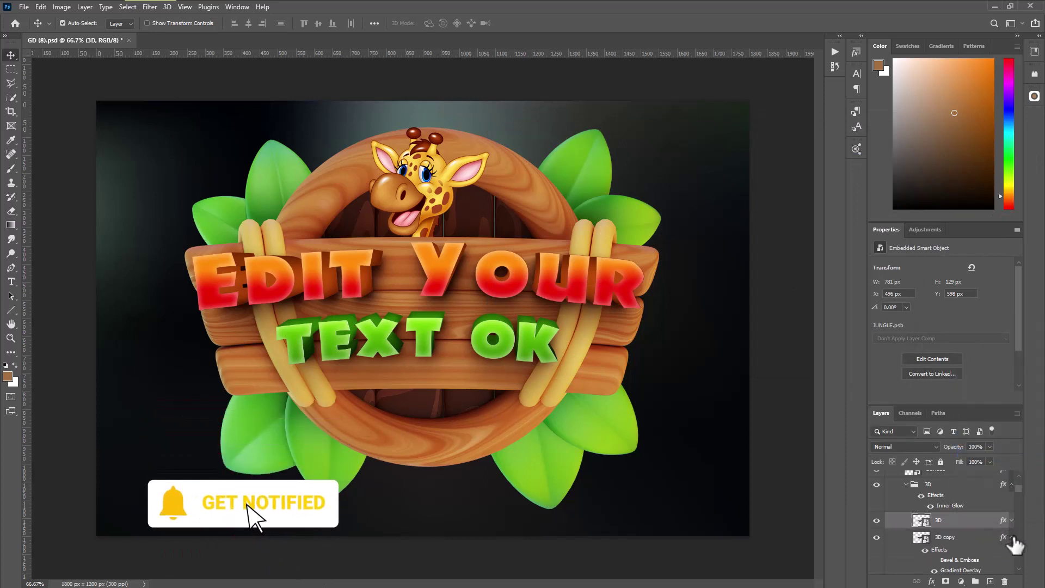
pyautogui.click(1012, 538)
pyautogui.rightClick(1003, 538)
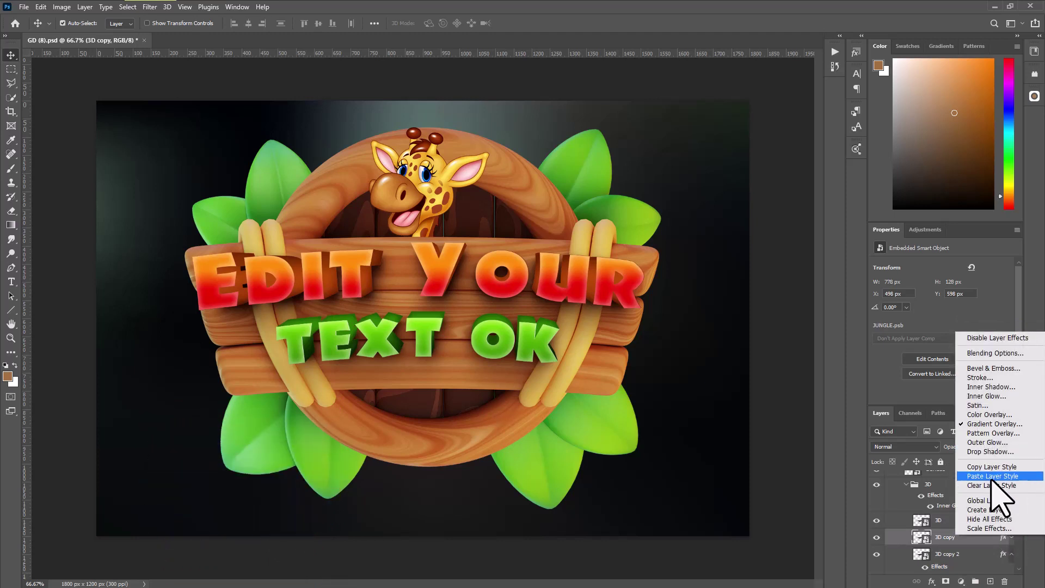
pyautogui.click(991, 477)
# Paste the same style onto the 3D copy 2 and 3D copy 19 layers
pyautogui.click(1003, 556)
pyautogui.rightClick(1003, 555)
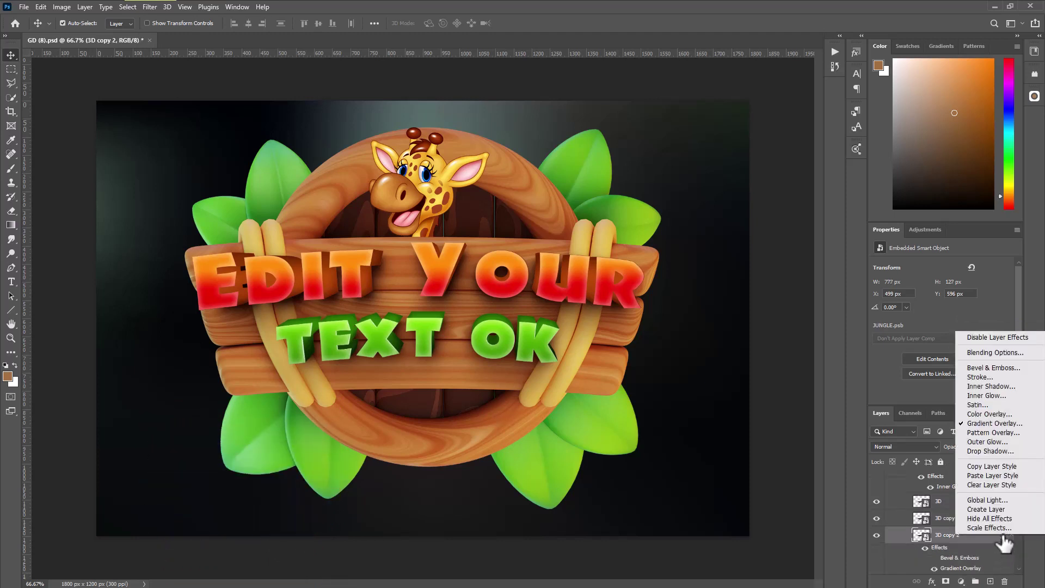
pyautogui.click(992, 476)
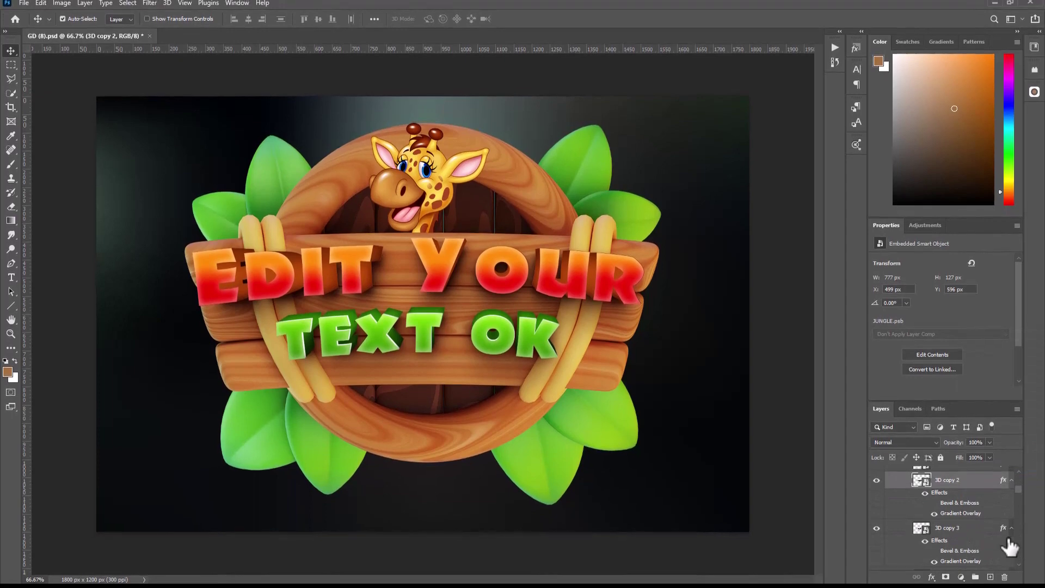
pyautogui.click(1003, 536)
pyautogui.rightClick(1003, 536)
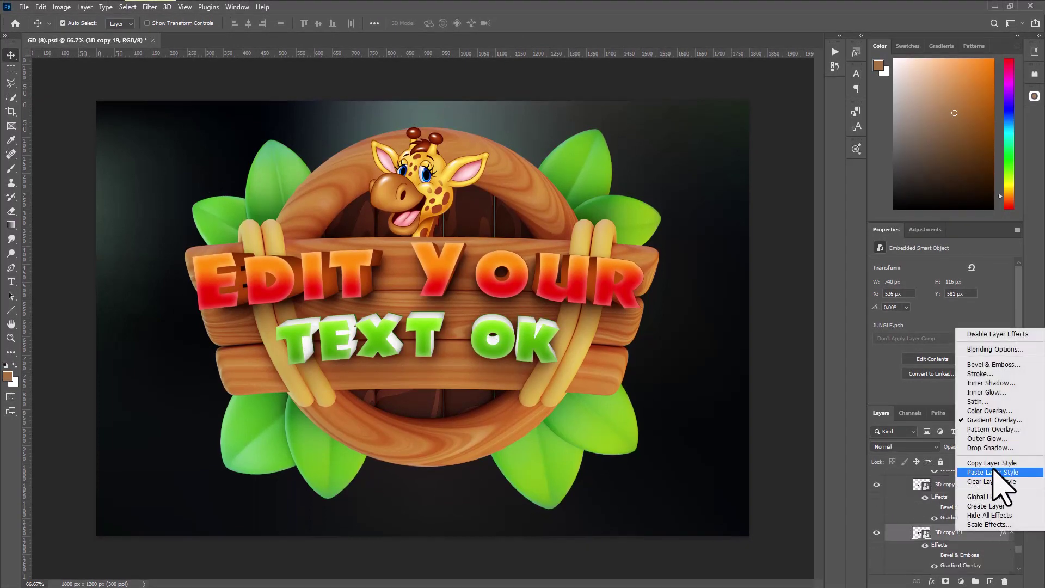
pyautogui.click(991, 472)
# Paste the style onto 3D copy 20, then expand the Shadow group
pyautogui.scroll(-1, 995, 550)
pyautogui.click(1004, 555)
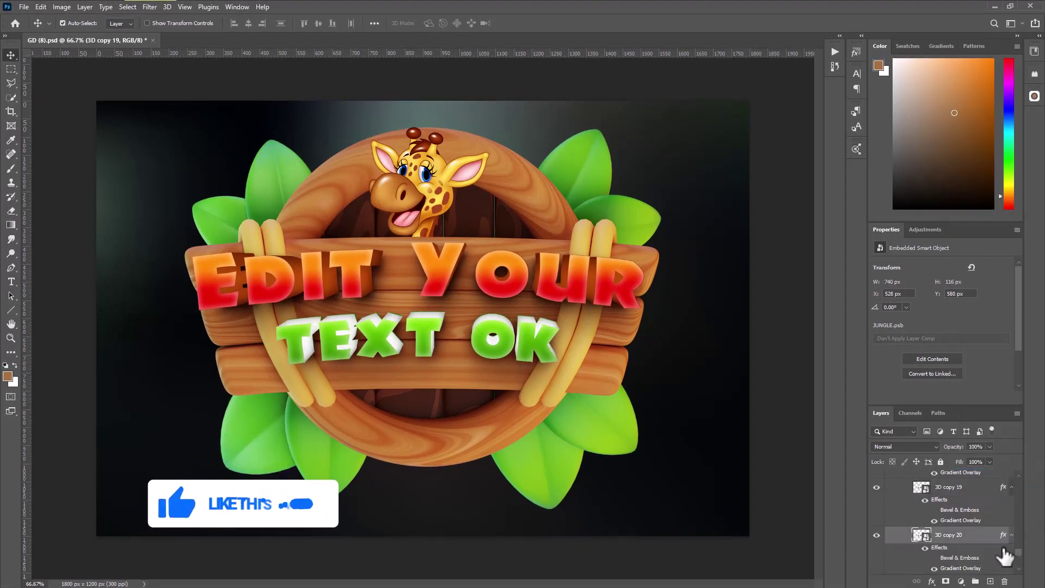
pyautogui.rightClick(1005, 536)
pyautogui.click(1021, 486)
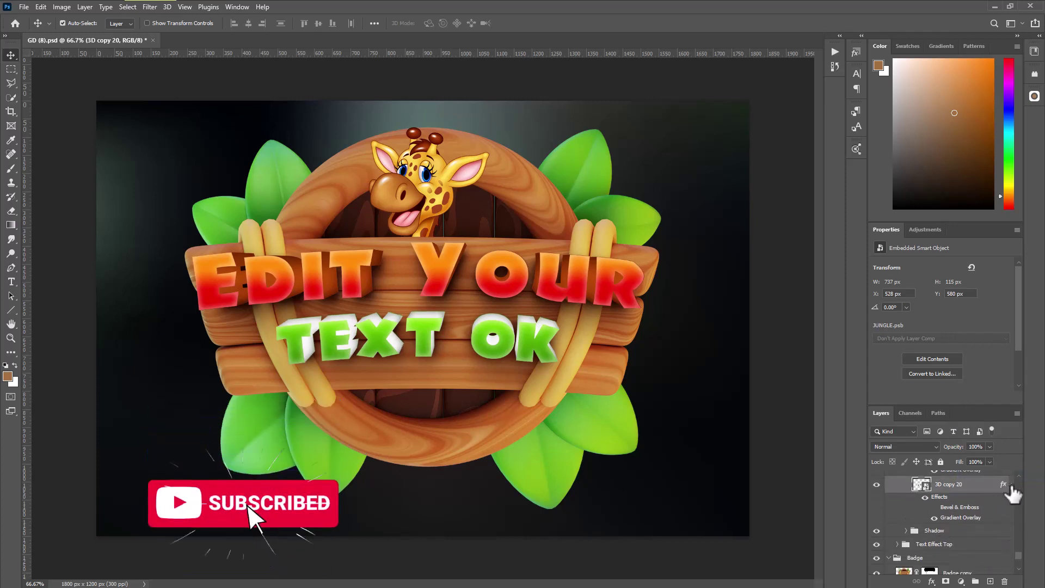
pyautogui.click(1011, 484)
pyautogui.click(878, 513)
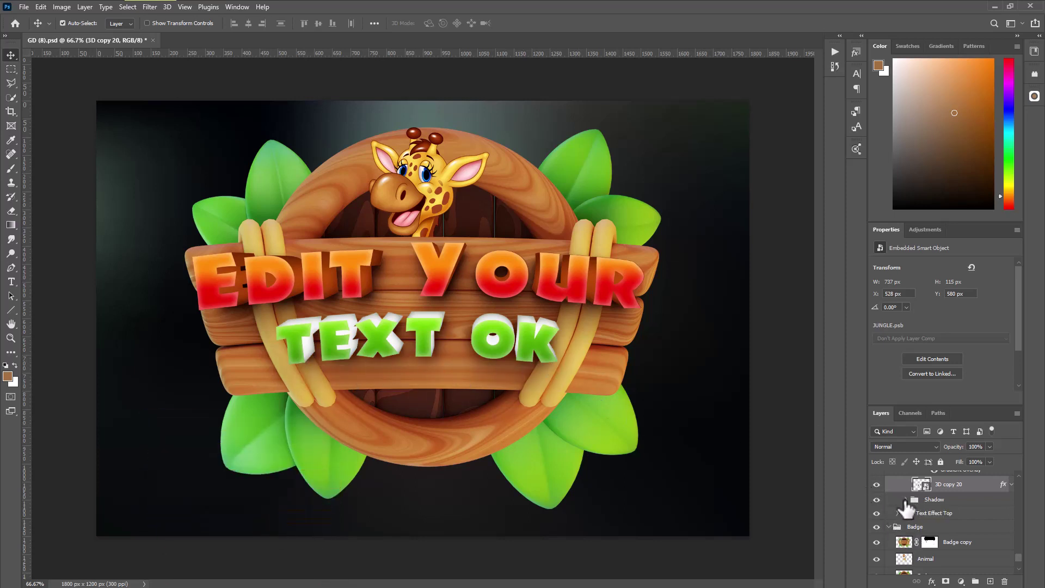
pyautogui.click(906, 500)
# Open the Shadow layer's style and select one of its drop shadows to edit
pyautogui.click(1011, 480)
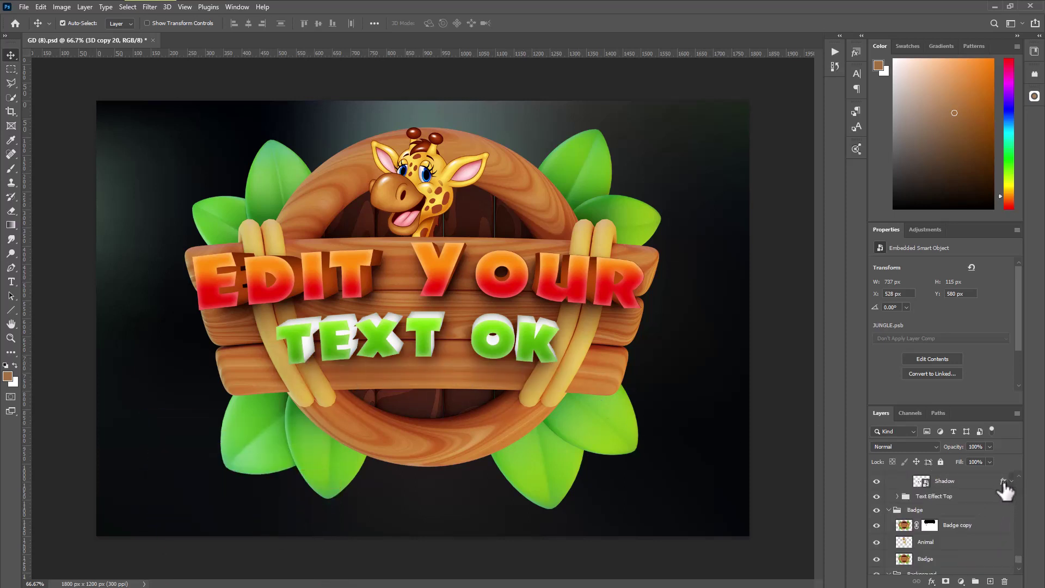
pyautogui.click(934, 580)
pyautogui.click(972, 501)
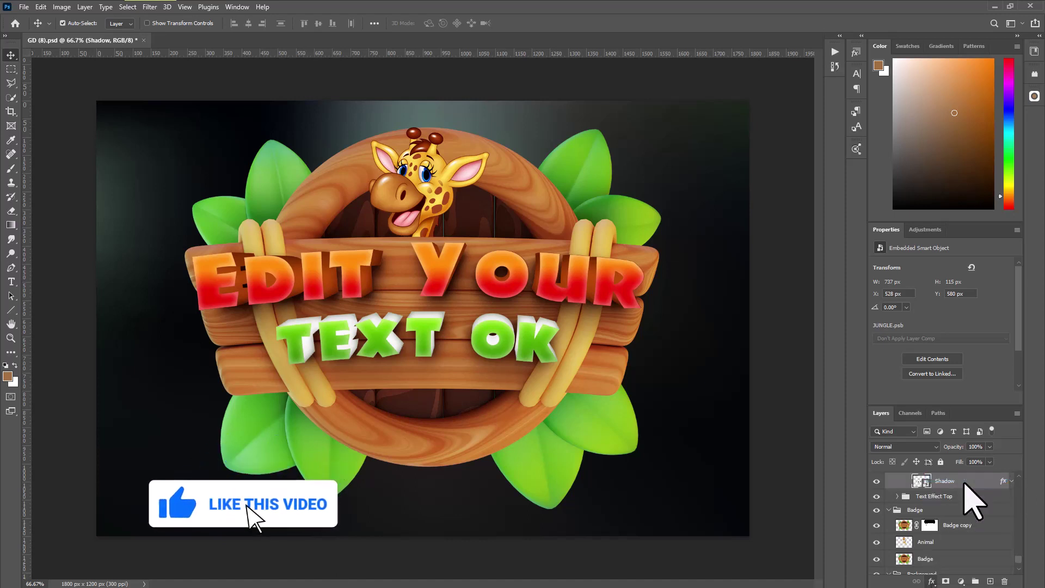
pyautogui.doubleClick(966, 482)
pyautogui.click(536, 330)
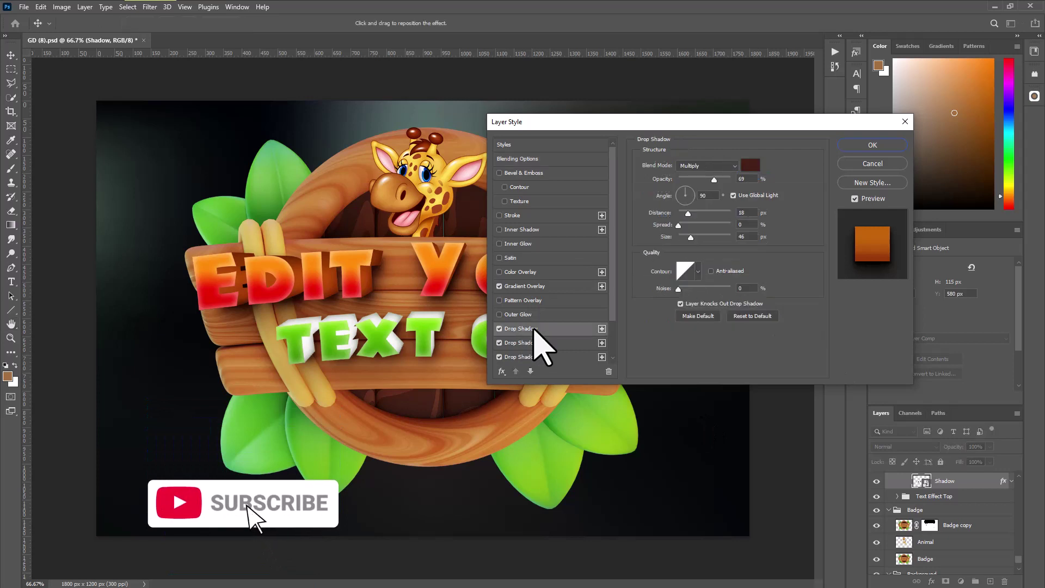
pyautogui.click(519, 343)
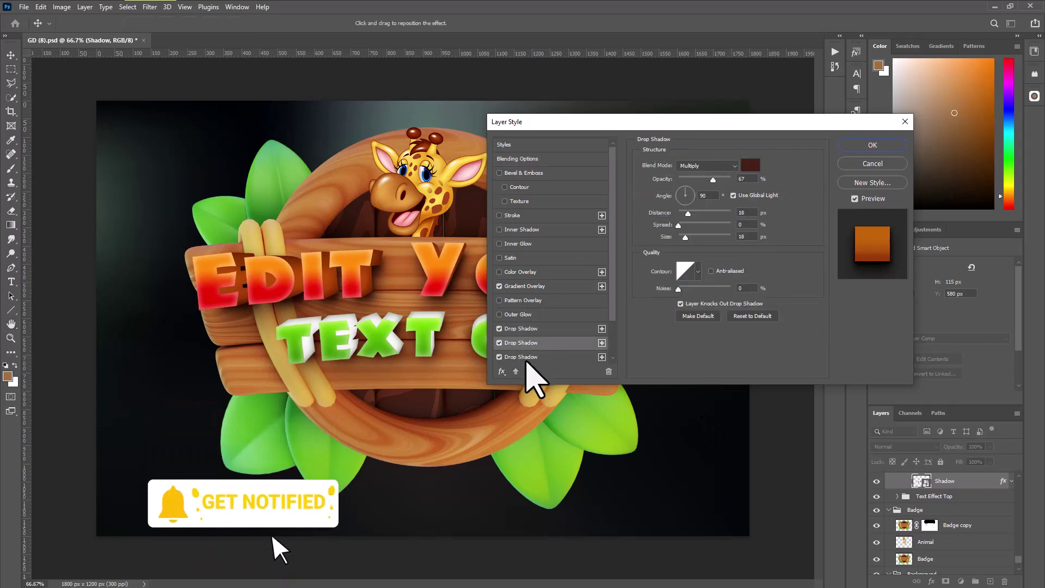
pyautogui.click(526, 357)
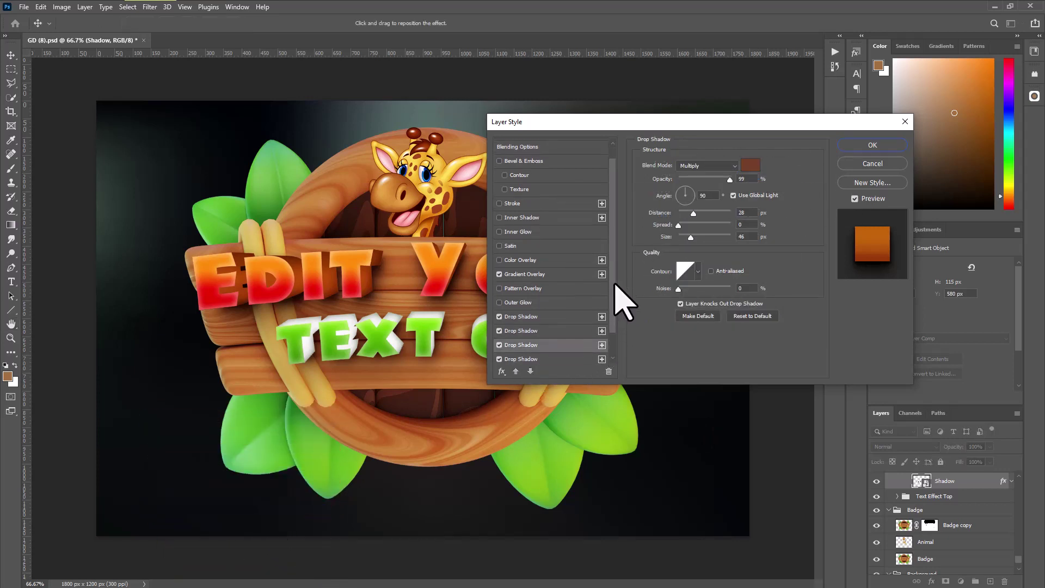
pyautogui.click(601, 342)
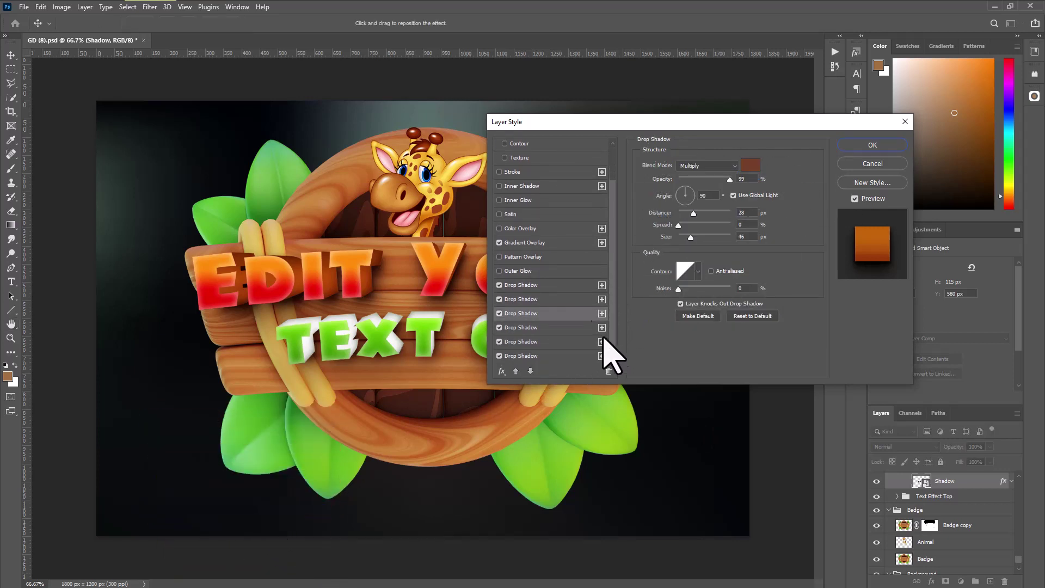
# Change that drop shadow's colour to dark brown 423028 and apply the style
pyautogui.click(752, 166)
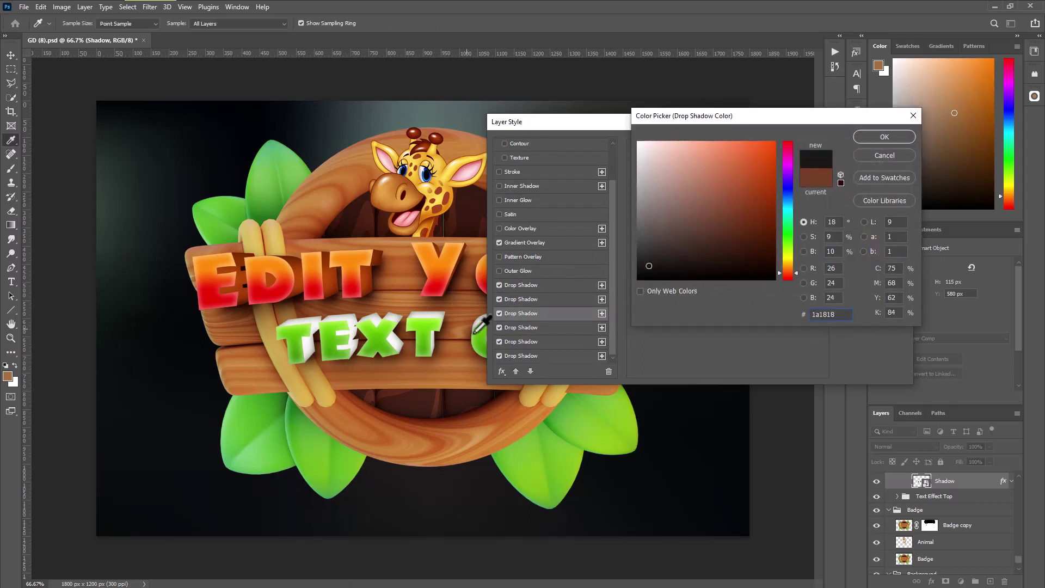
pyautogui.moveTo(718, 214); pyautogui.dragTo(691, 244)
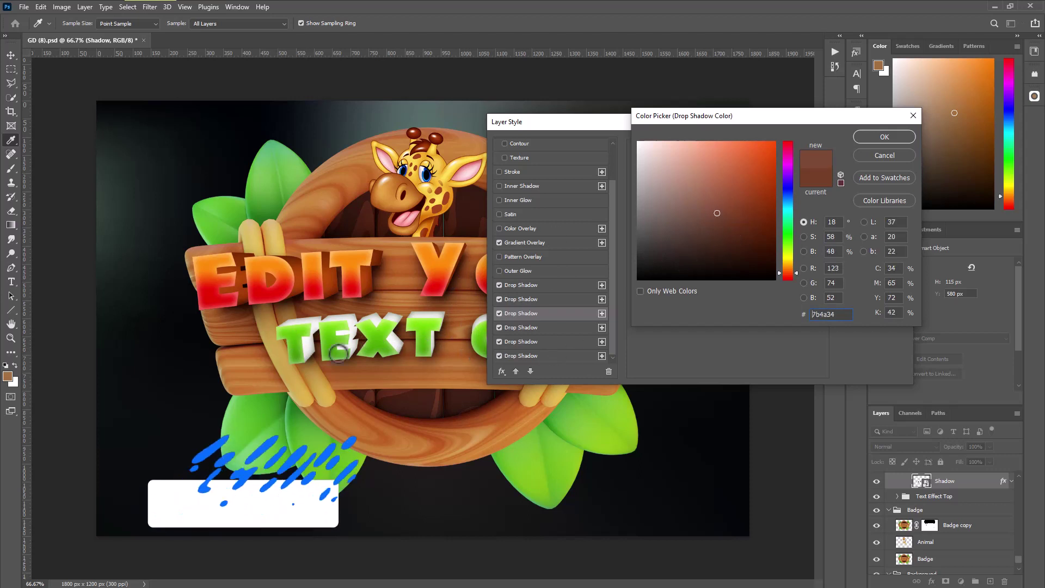
pyautogui.click(885, 138)
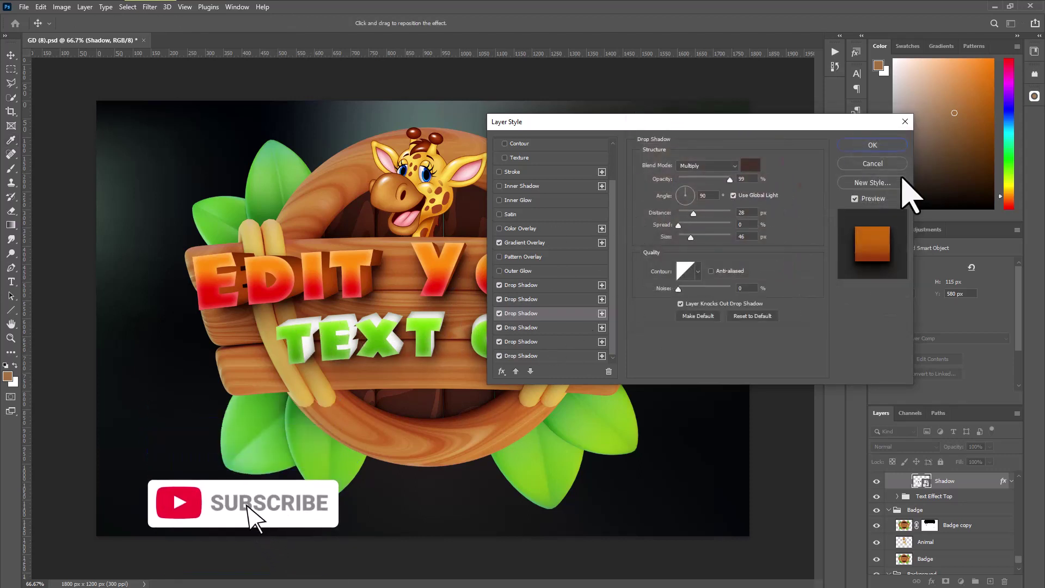
pyautogui.click(892, 146)
pyautogui.scroll(2, 999, 534)
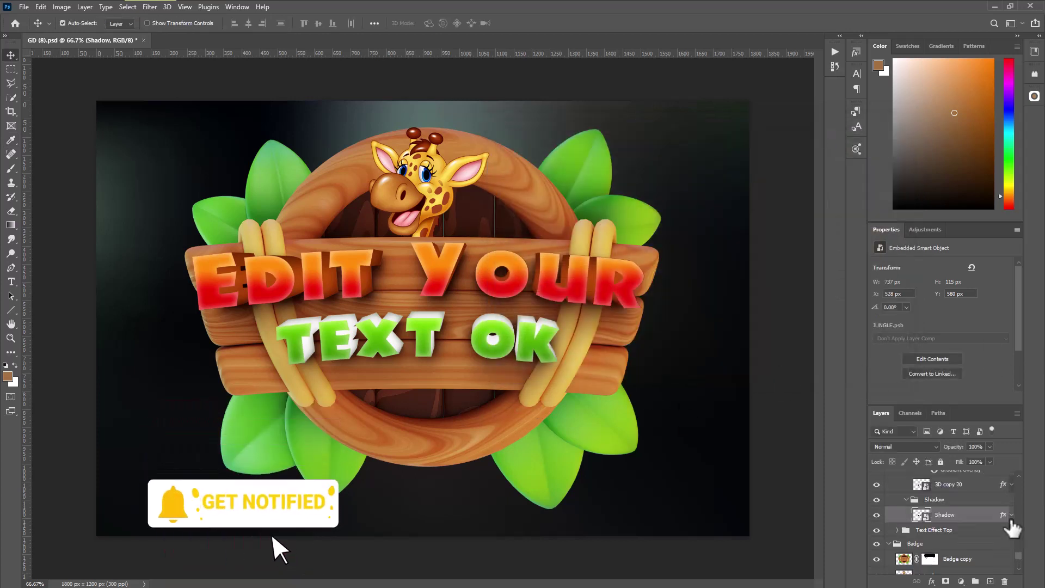
# With the Animal layer selected, place the lion image 77878.png as an embedded layer
pyautogui.click(430, 210)
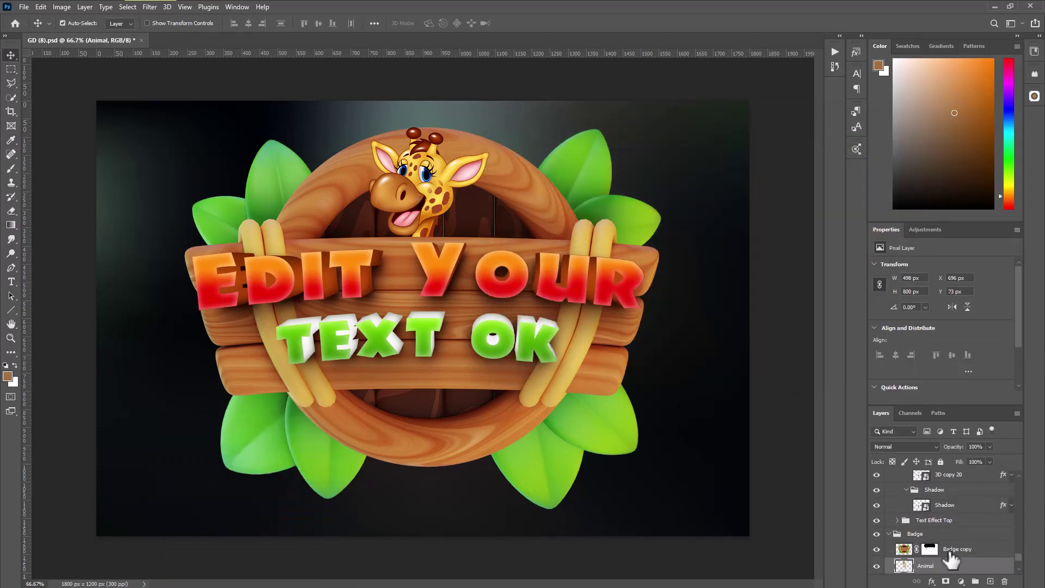
pyautogui.scroll(-3, 975, 567)
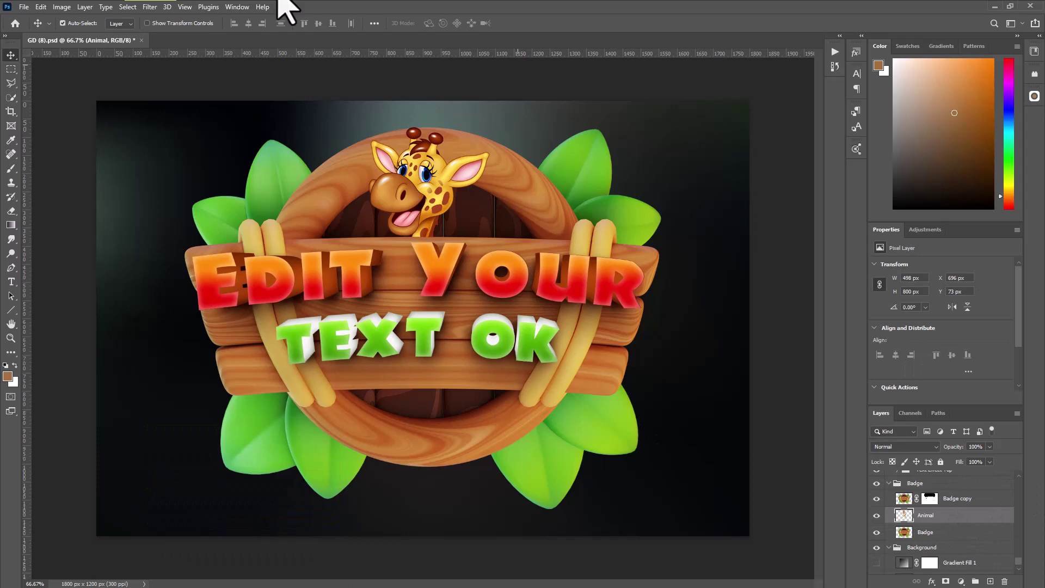
pyautogui.click(24, 7)
pyautogui.click(70, 229)
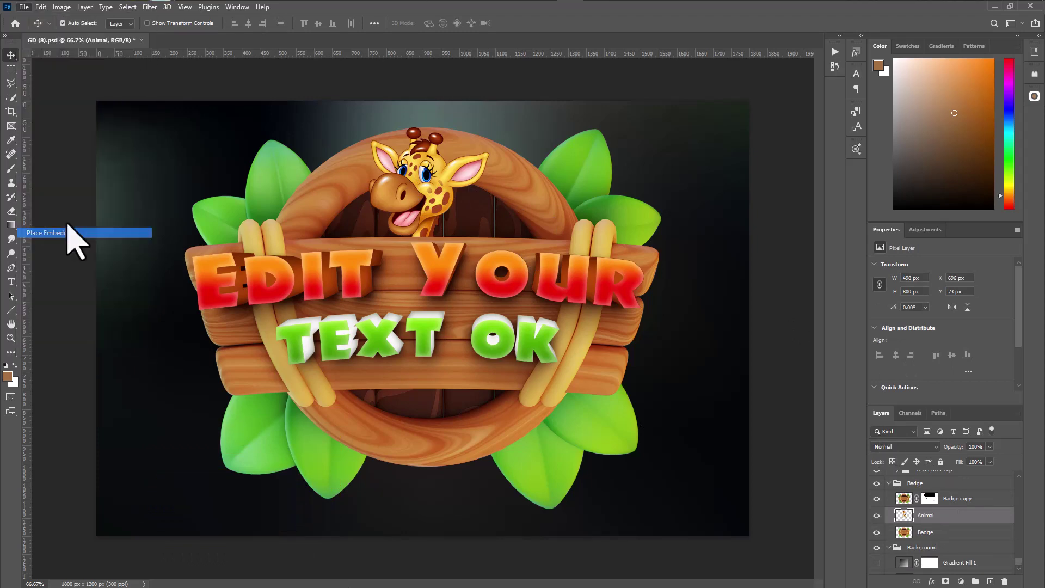
pyautogui.click(133, 90)
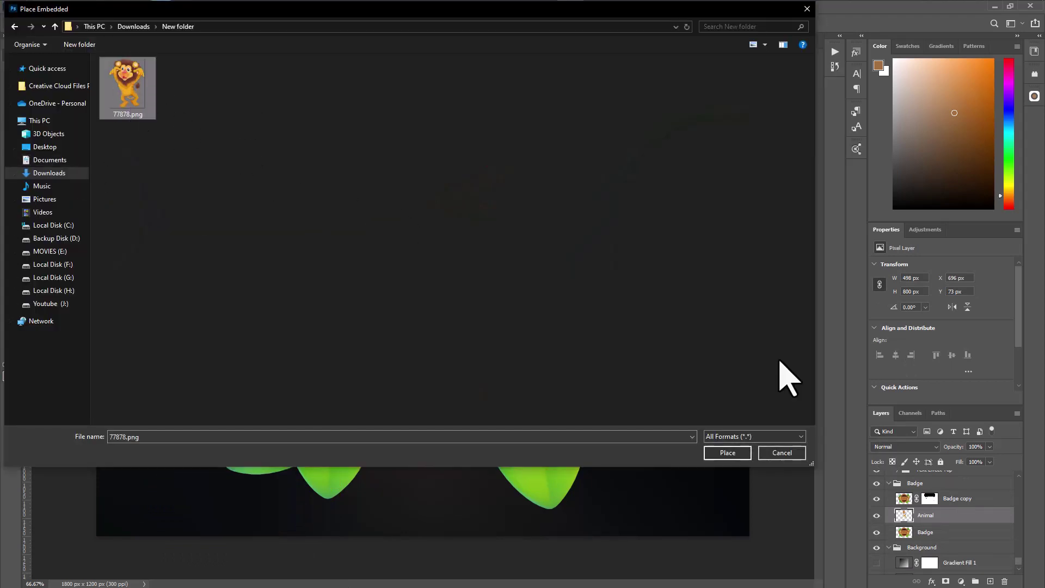
pyautogui.click(737, 454)
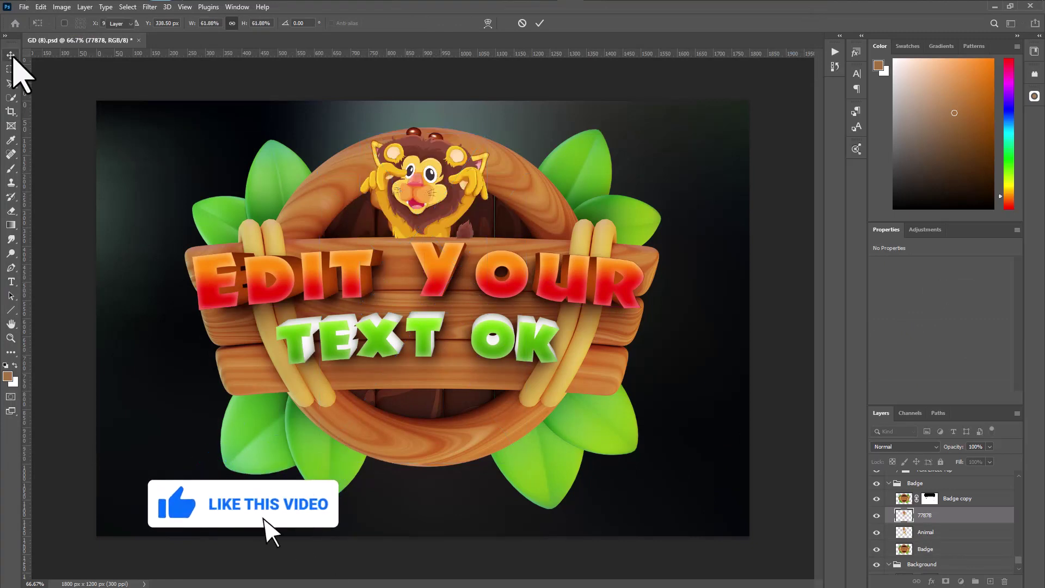
pyautogui.press('Return')
# Hide the giraffe's Animal layer and select the placed lion layer
pyautogui.click(950, 534)
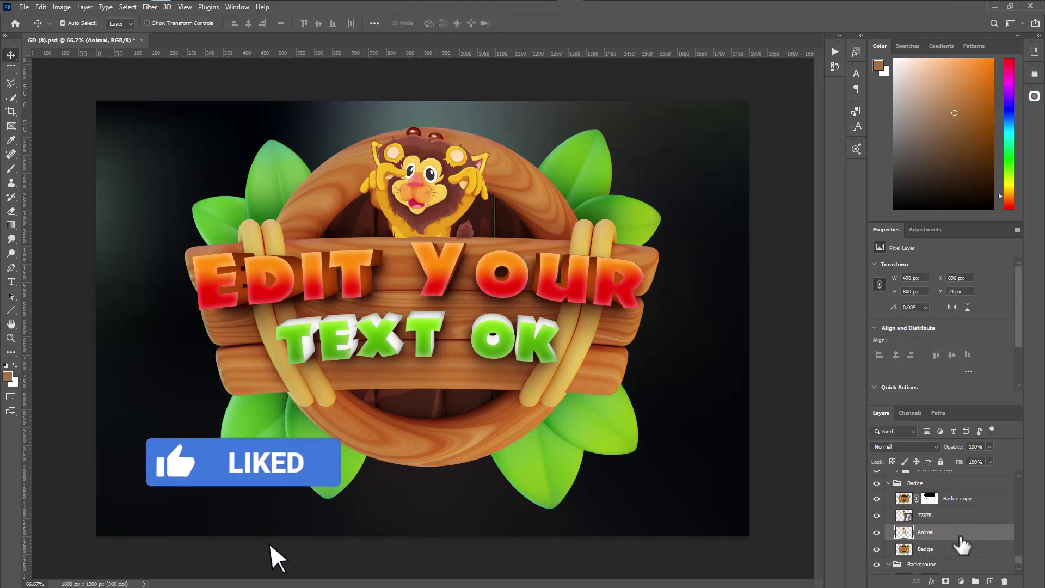
pyautogui.click(877, 534)
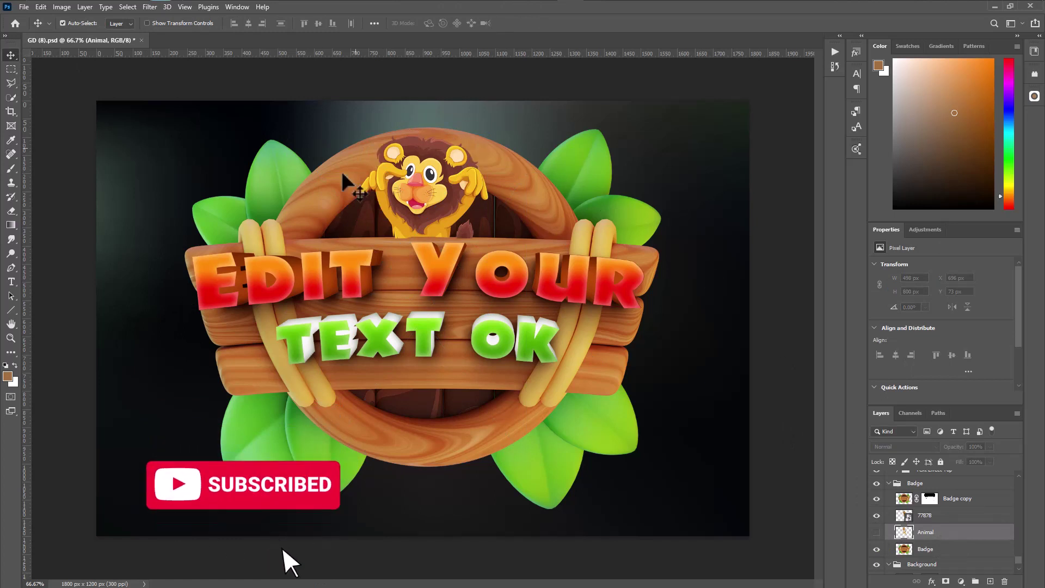
pyautogui.click(968, 518)
pyautogui.press('b')
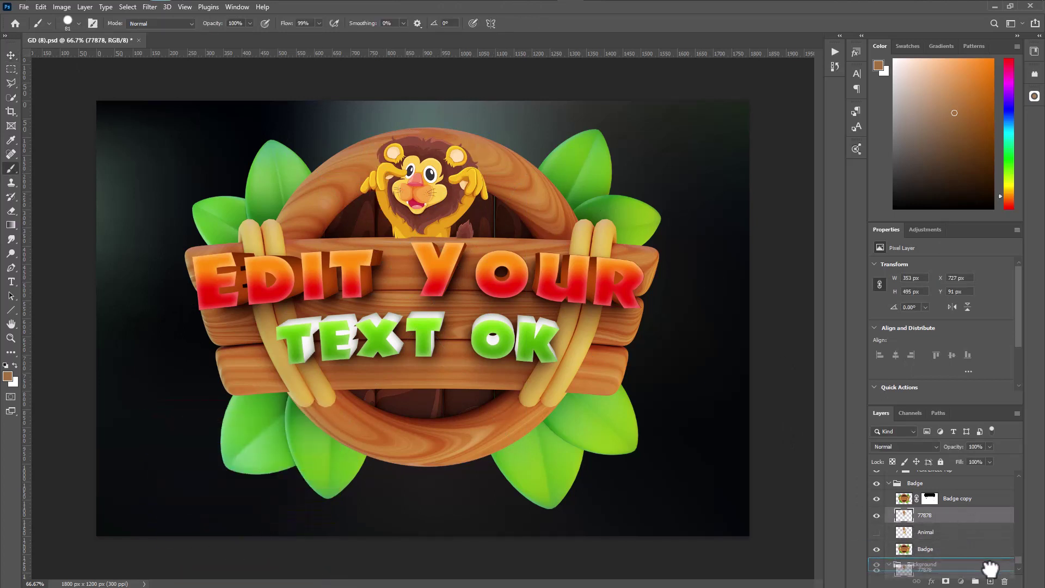
# Duplicate the lion layer, nudge the copy slightly right, and move it below the original
pyautogui.moveTo(990, 581); pyautogui.dragTo(990, 581)
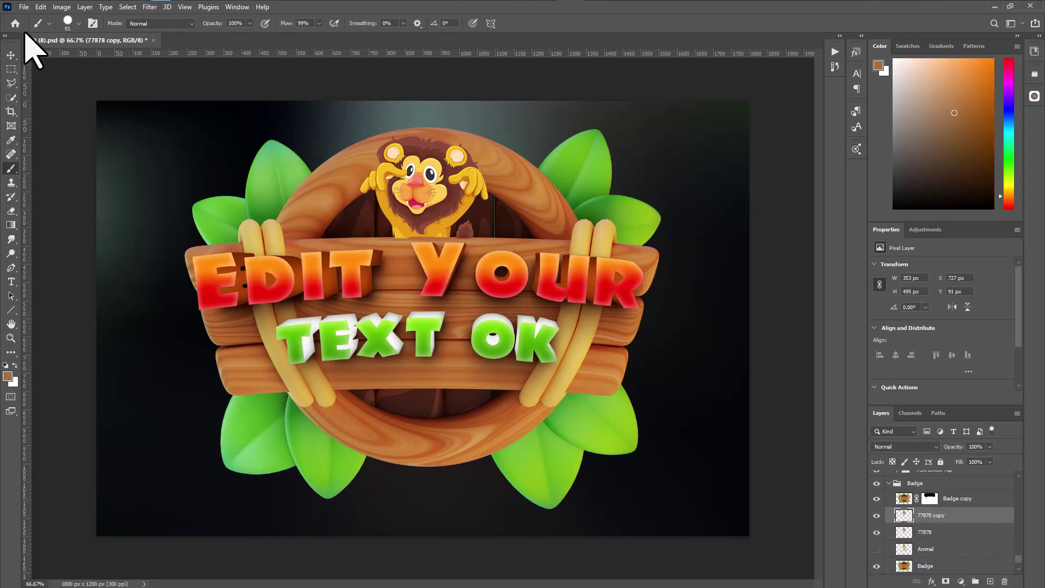
pyautogui.click(41, 7)
pyautogui.click(86, 244)
pyautogui.moveTo(422, 227); pyautogui.dragTo(439, 226)
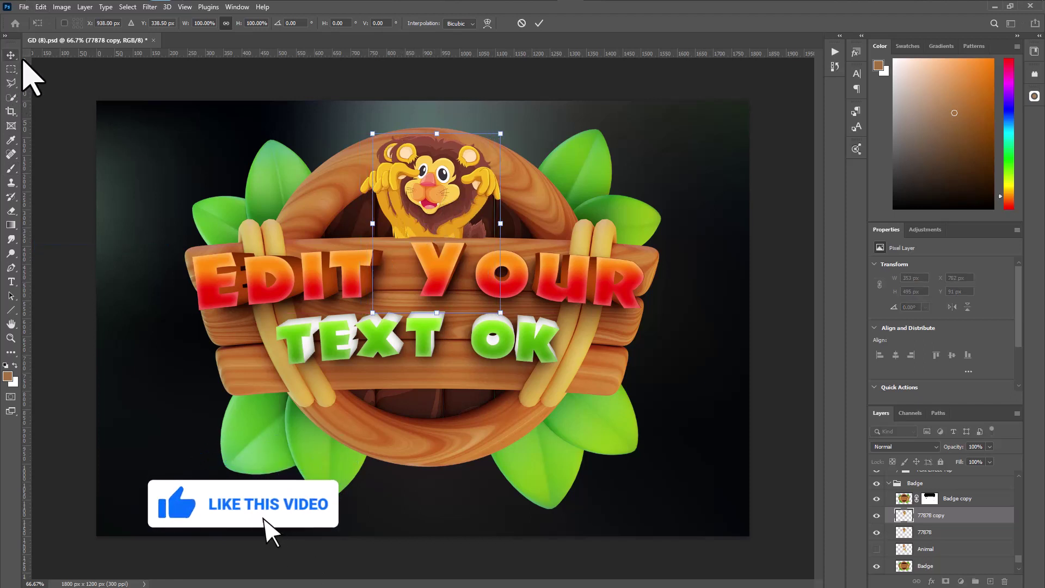
pyautogui.press('Return')
pyautogui.moveTo(946, 522)
pyautogui.mouseDown()
pyautogui.moveTo(961, 519)
pyautogui.moveTo(959, 540)
pyautogui.mouseUp()
# Turn the lion copy solid black with Hue/Saturation, Saturation and Lightness at -100
pyautogui.click(62, 8)
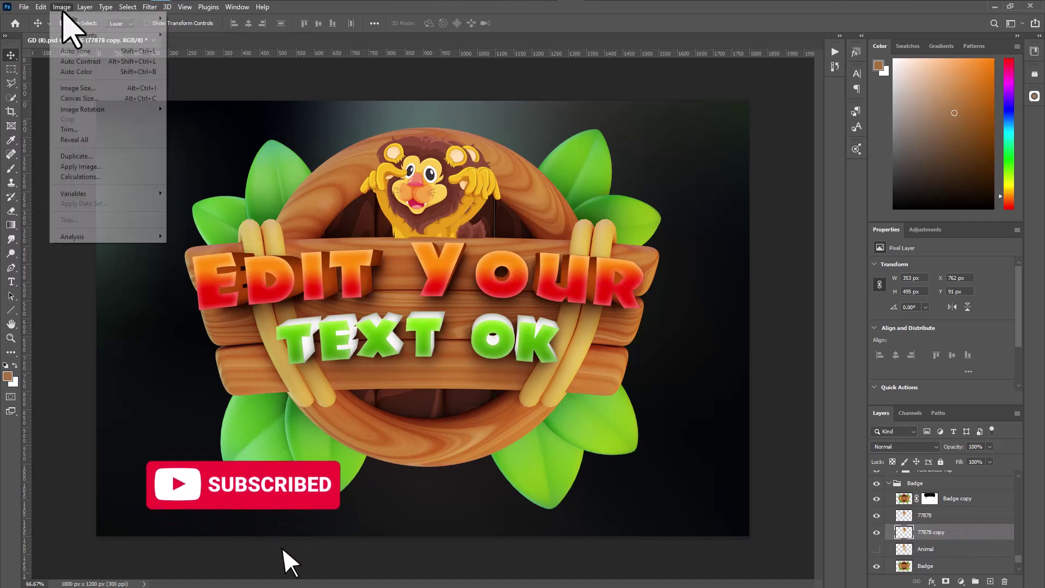
pyautogui.click(224, 90)
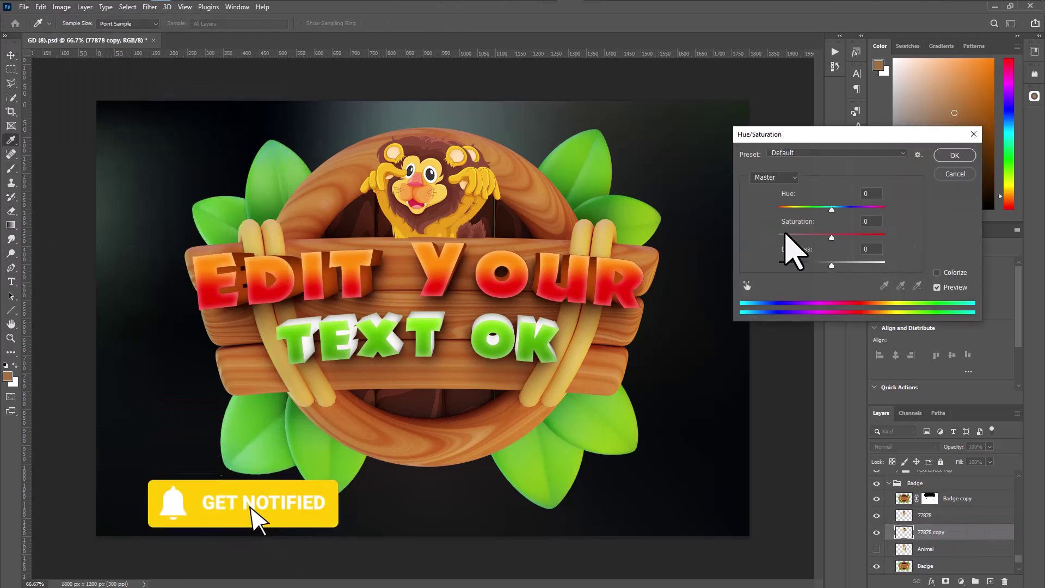
pyautogui.click(784, 236)
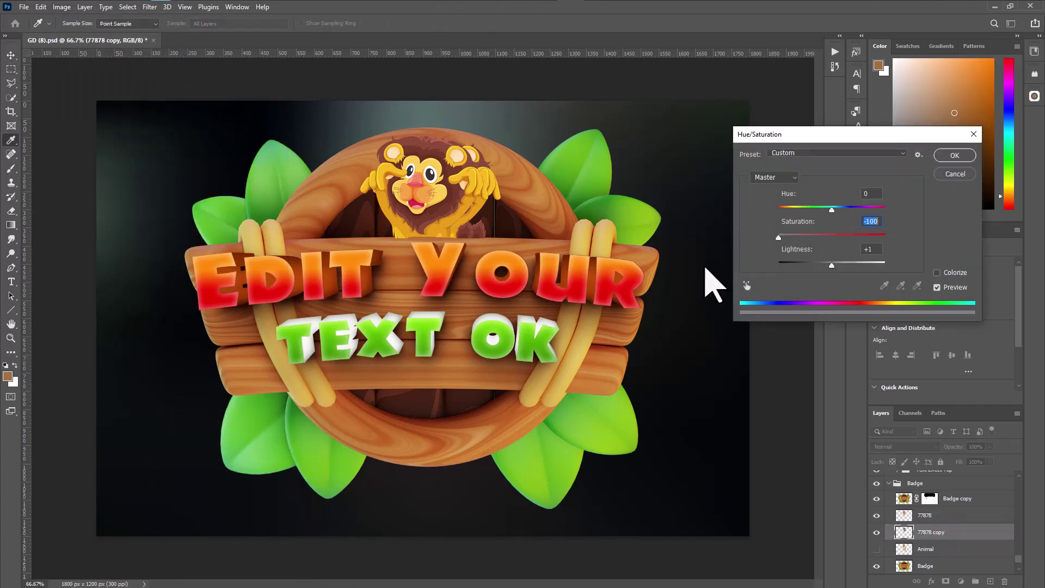
pyautogui.click(779, 266)
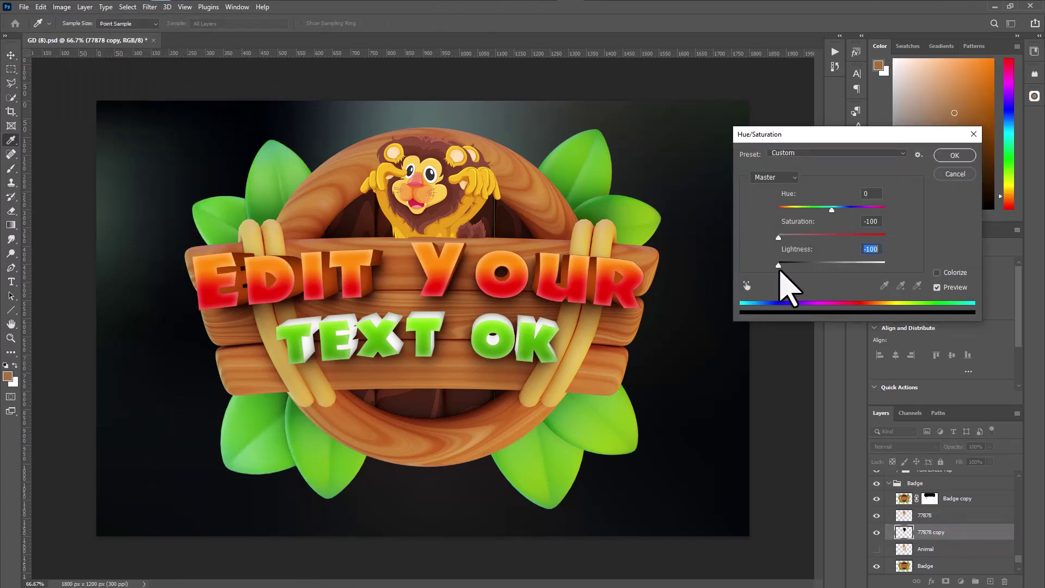
pyautogui.click(959, 159)
# Convert the black lion copy to a smart object and apply a roughly 8-pixel Gaussian Blur
pyautogui.rightClick(977, 540)
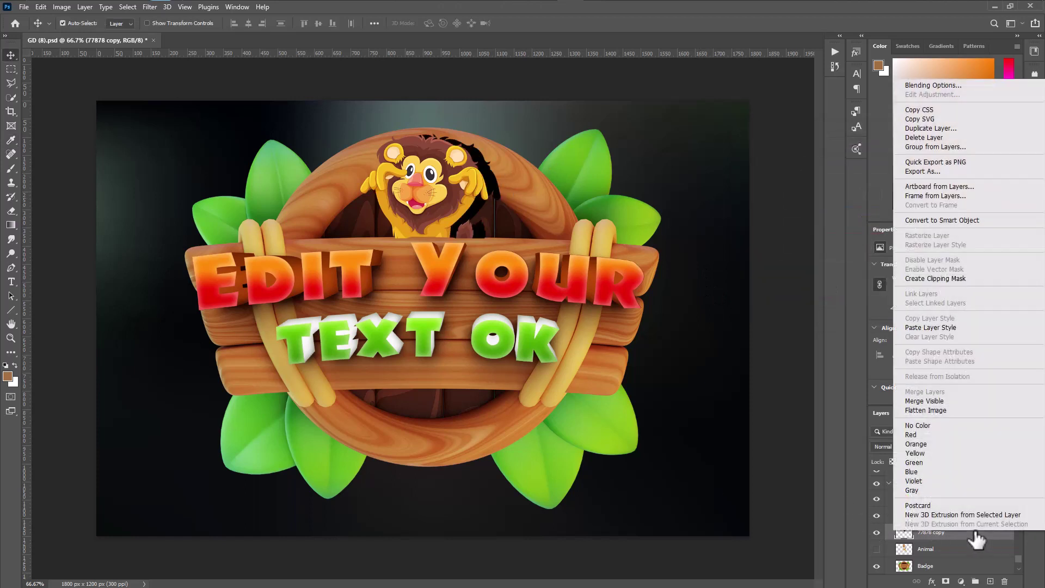
pyautogui.click(947, 221)
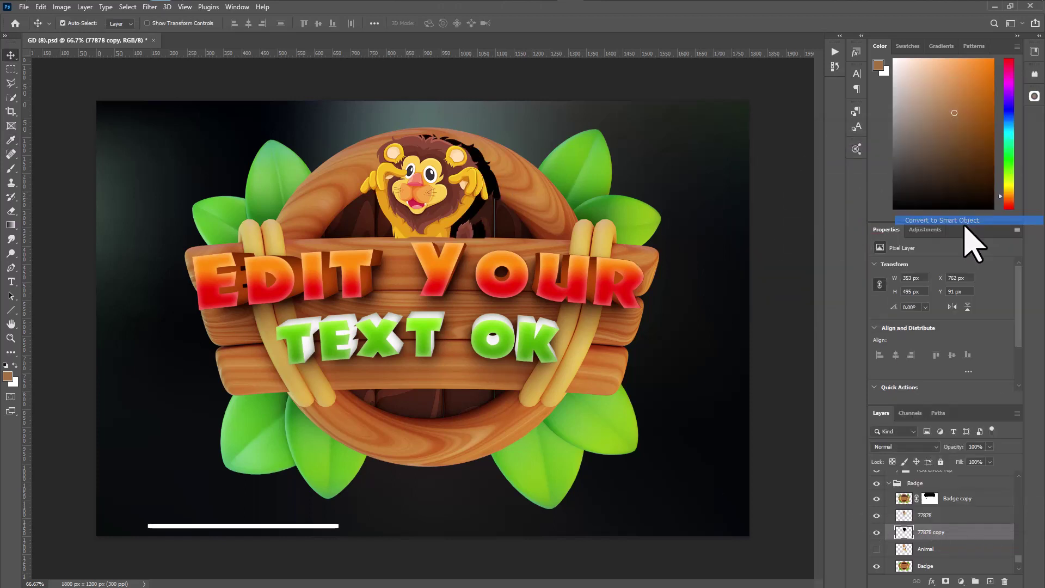
pyautogui.click(150, 7)
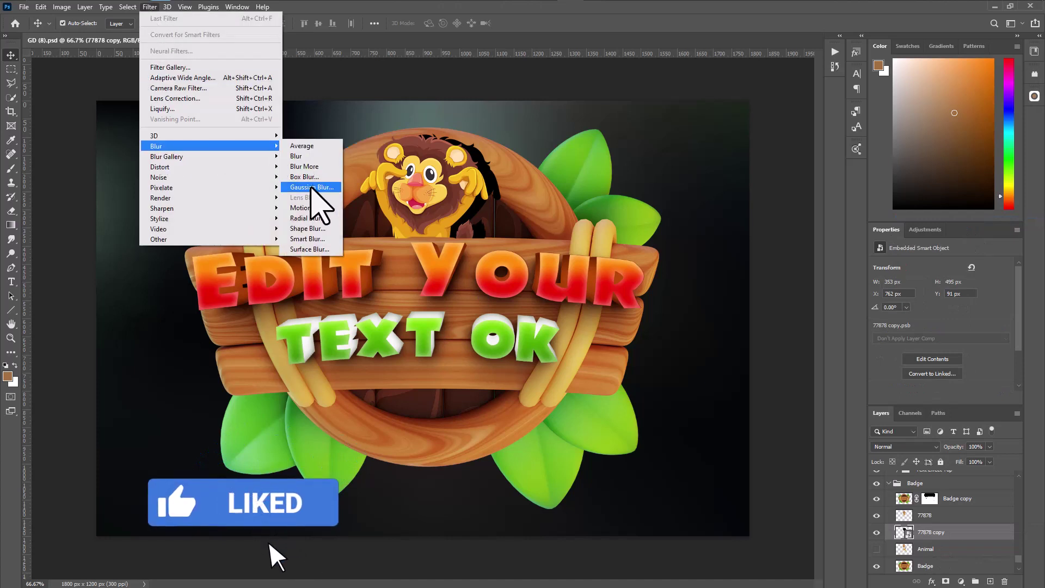
pyautogui.click(311, 187)
pyautogui.moveTo(730, 266); pyautogui.dragTo(738, 266)
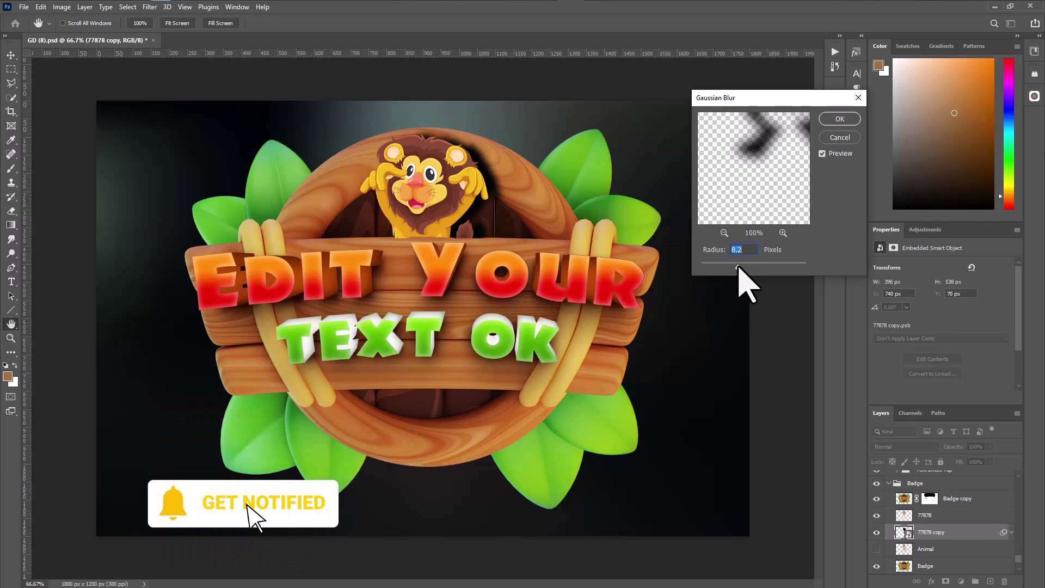
pyautogui.click(853, 117)
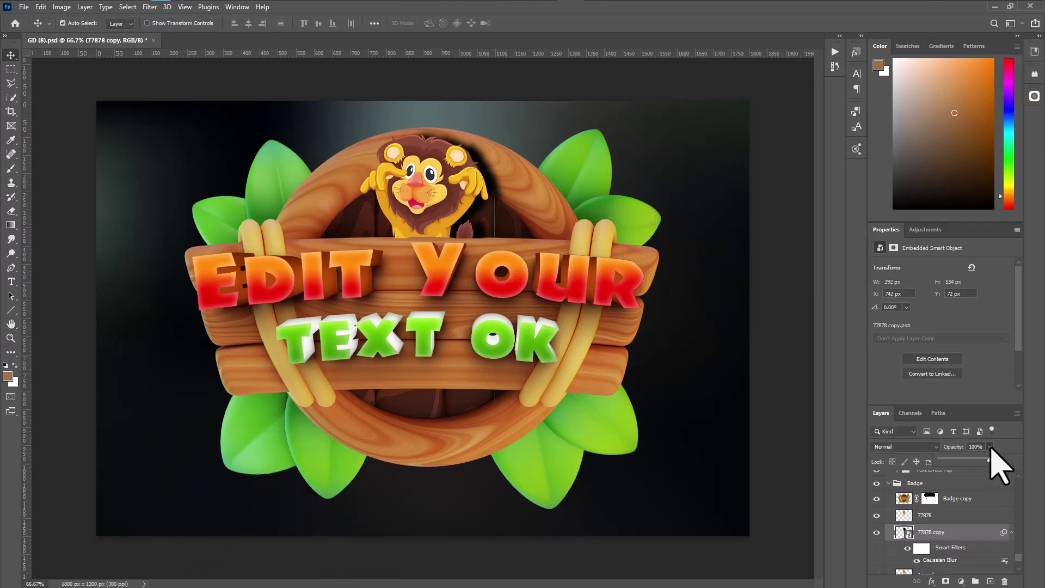